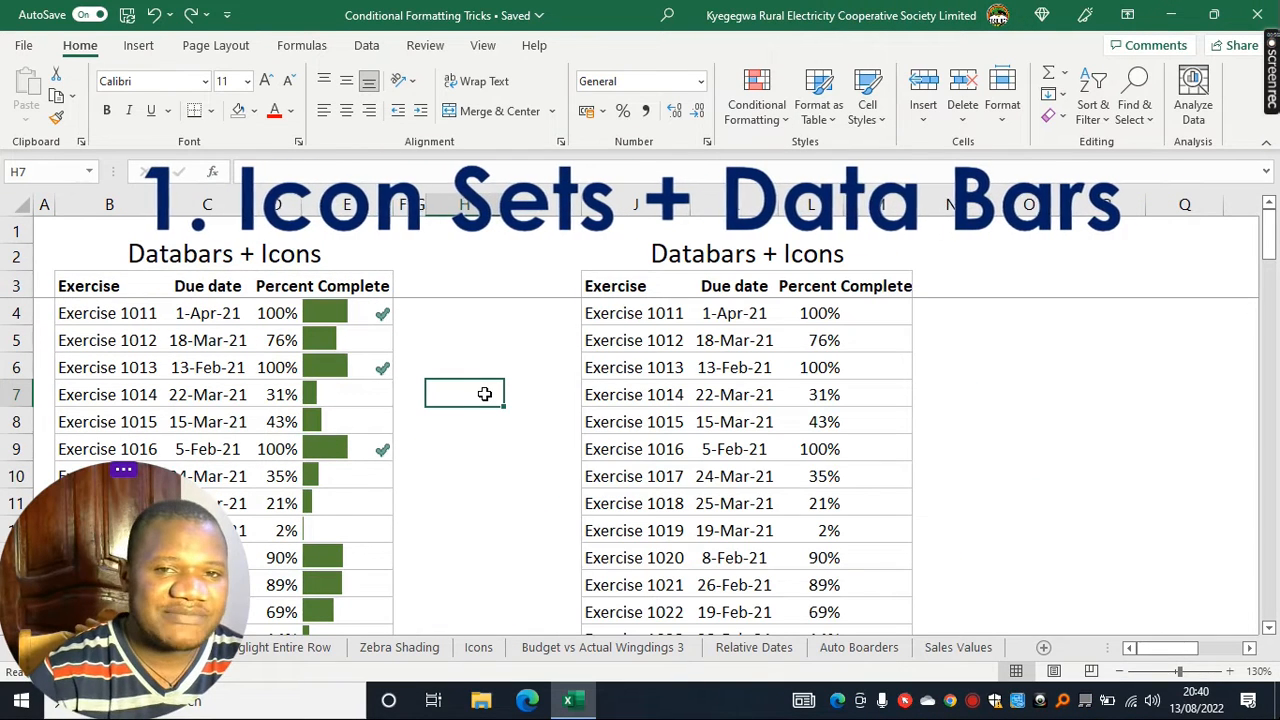
Set the percent complete of Exercise 1014 in the finished example table to 100% in cell D7.
{"action": "left_click_drag", "start_coordinate": [368, 313], "coordinate": [357, 562]}
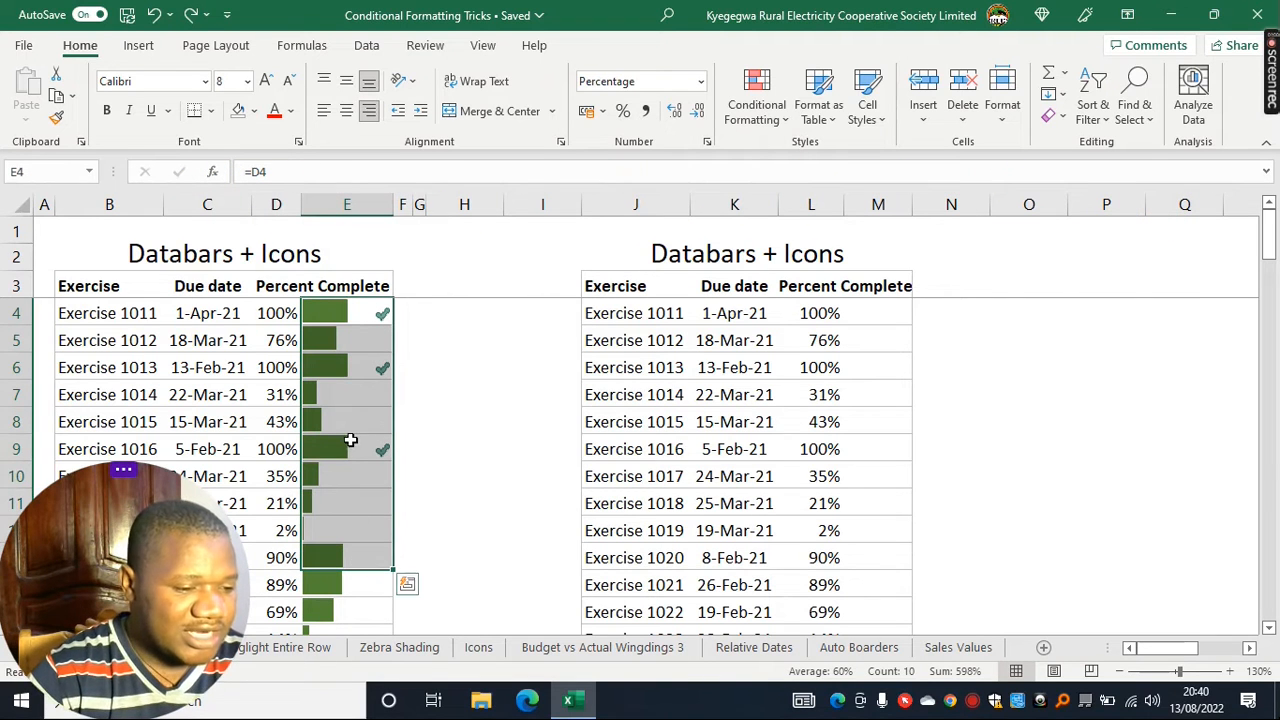
{"action": "left_click", "coordinate": [273, 393]}
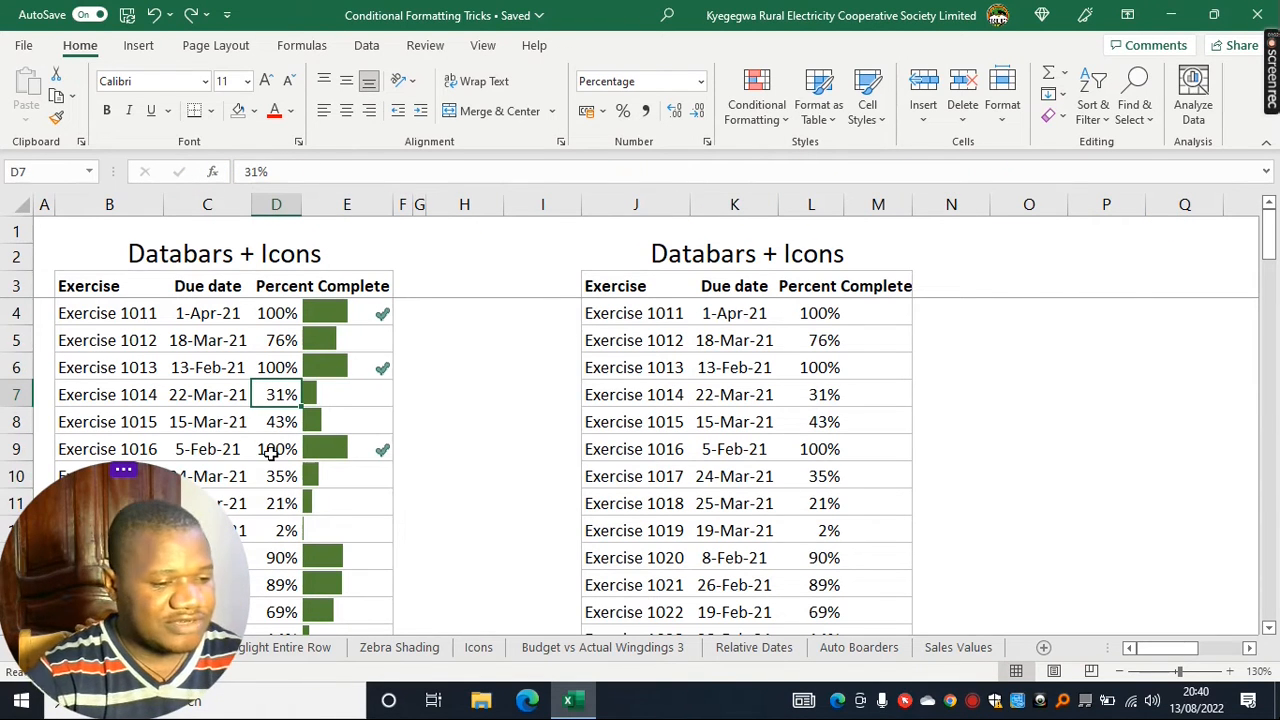
{"action": "type", "text": "100"}
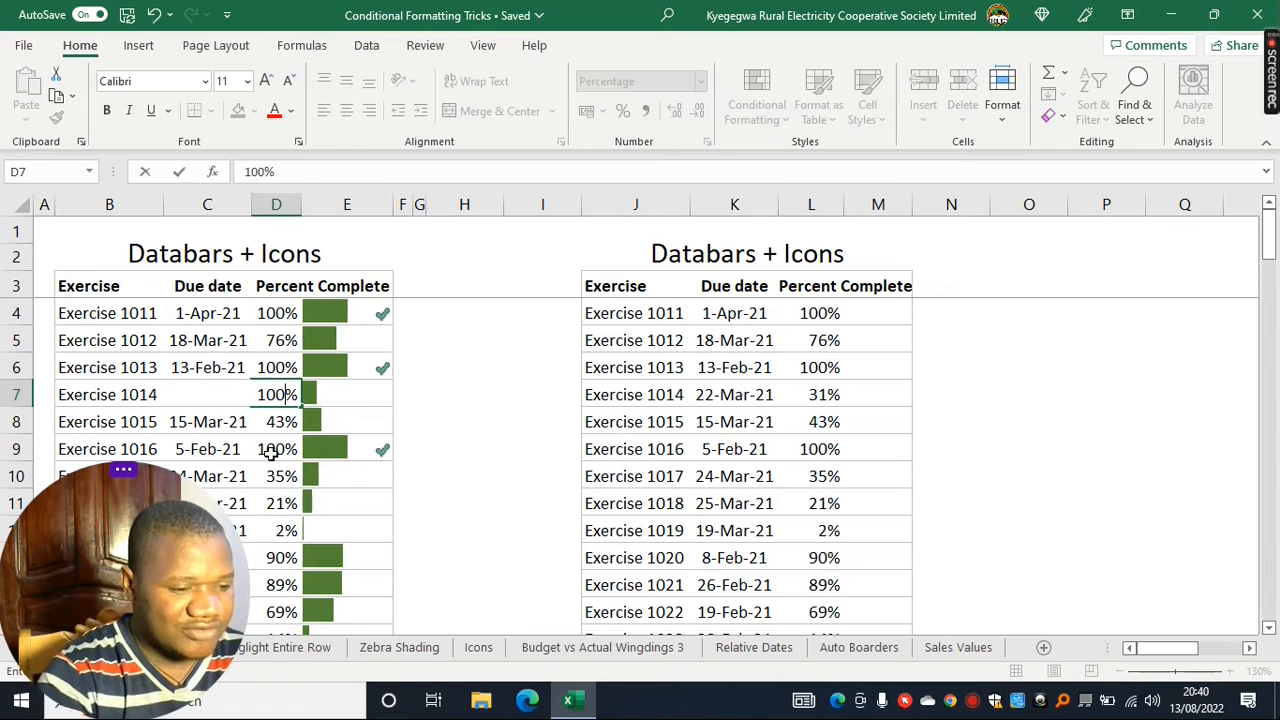
{"action": "left_click", "coordinate": [465, 385]}
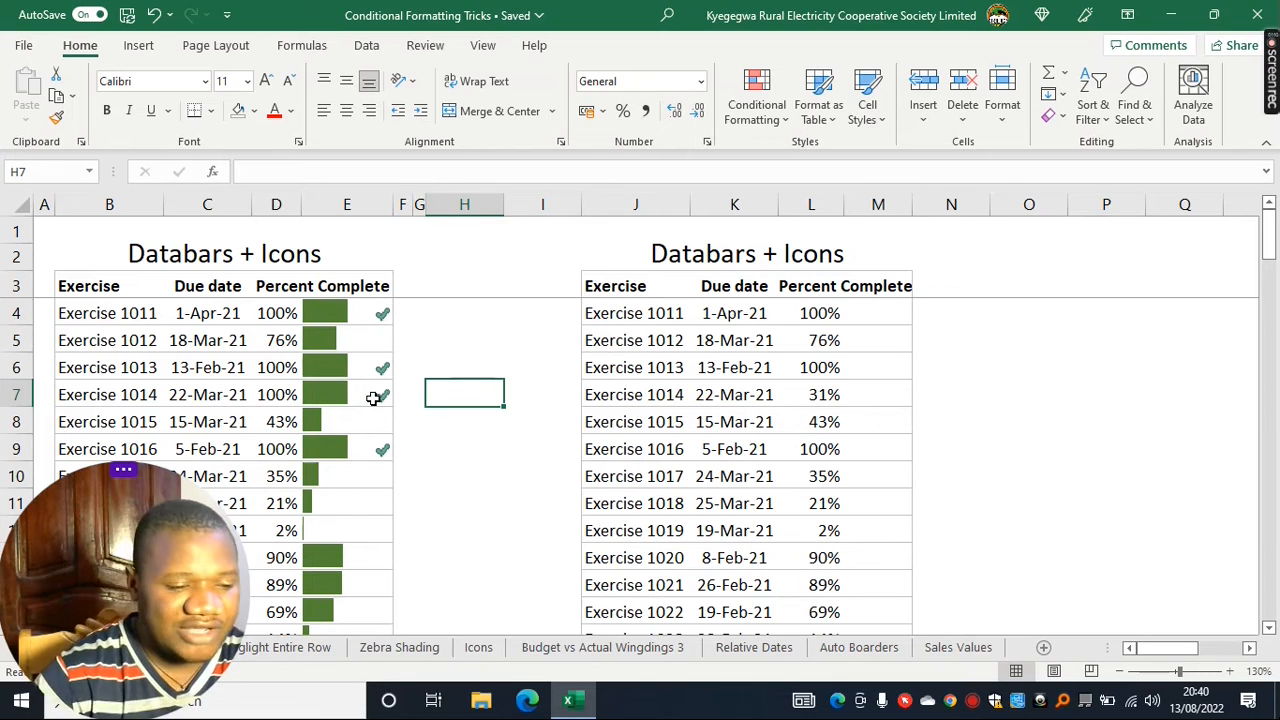
{"action": "left_click_drag", "start_coordinate": [360, 312], "coordinate": [337, 554]}
{"action": "left_click", "coordinate": [443, 428]}
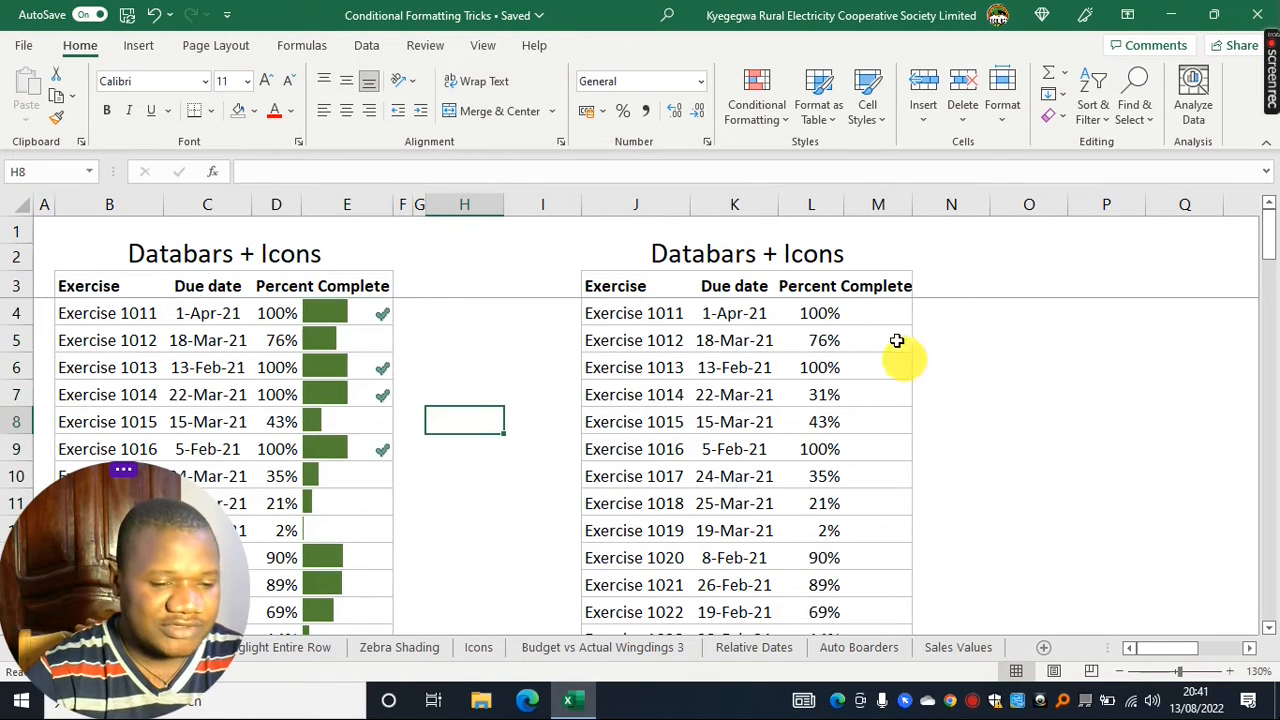
Enter =L4 in cell M4 of the second table and fill the formula down the column to M103.
{"action": "left_click_drag", "start_coordinate": [851, 312], "coordinate": [852, 417]}
{"action": "left_click", "coordinate": [980, 366]}
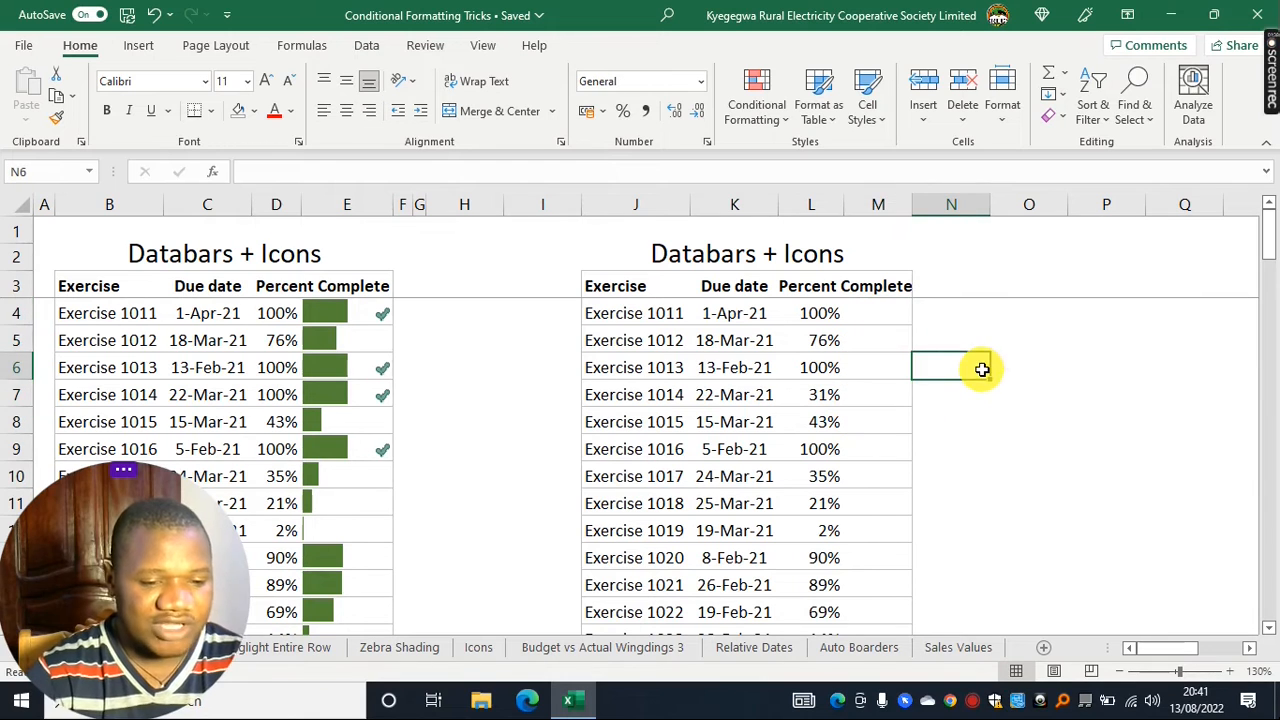
{"action": "left_click", "coordinate": [875, 314]}
{"action": "type", "text": "="}
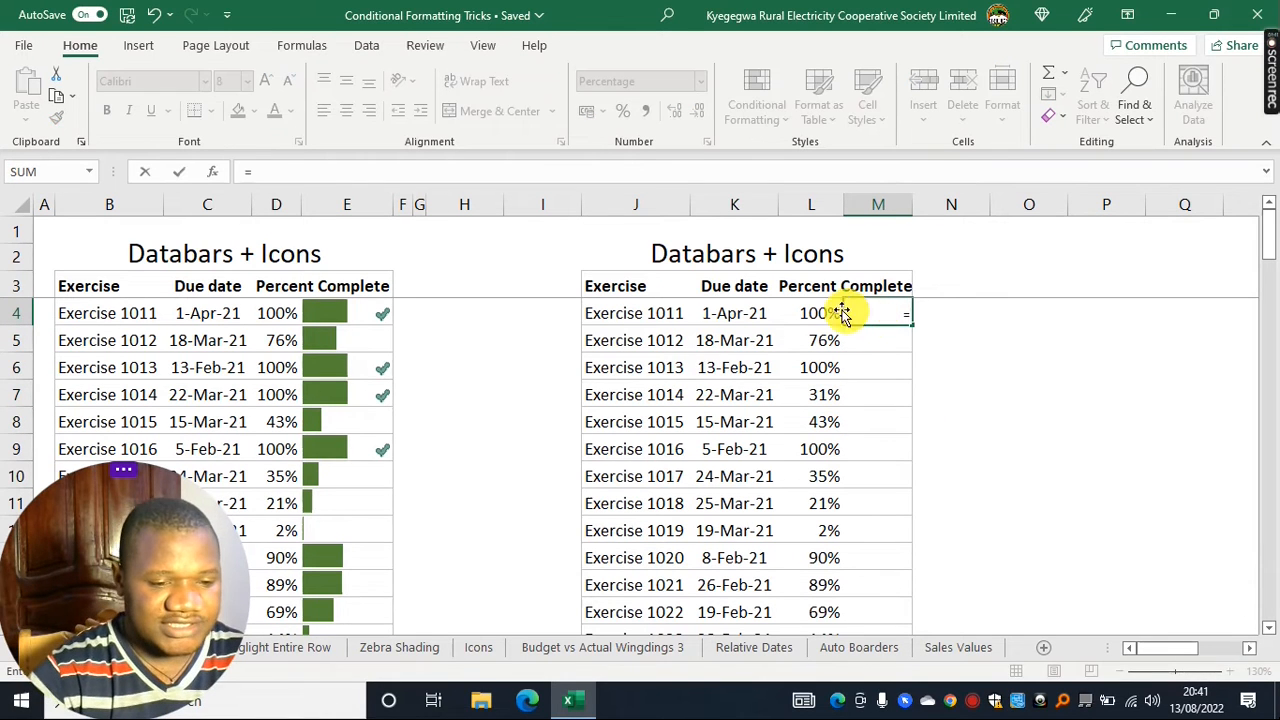
{"action": "left_click", "coordinate": [811, 311]}
{"action": "key", "text": "Return"}
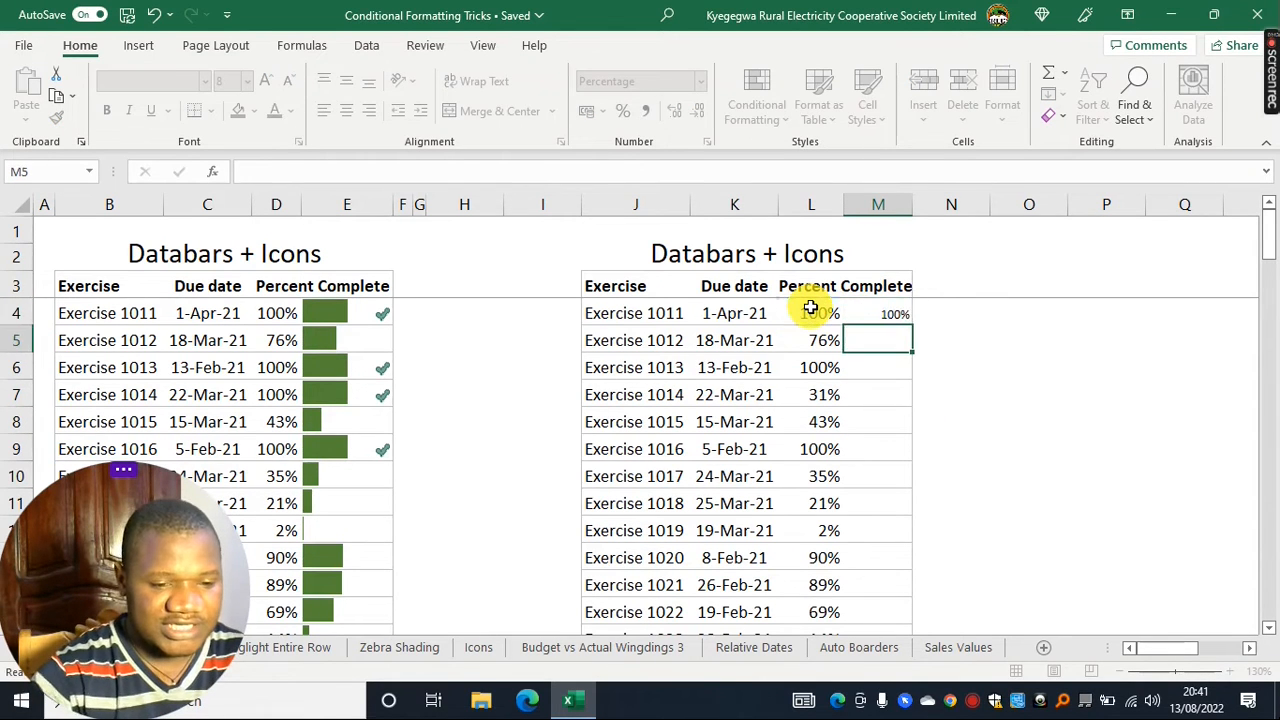
{"action": "left_click", "coordinate": [889, 311]}
{"action": "double_click", "coordinate": [910, 325]}
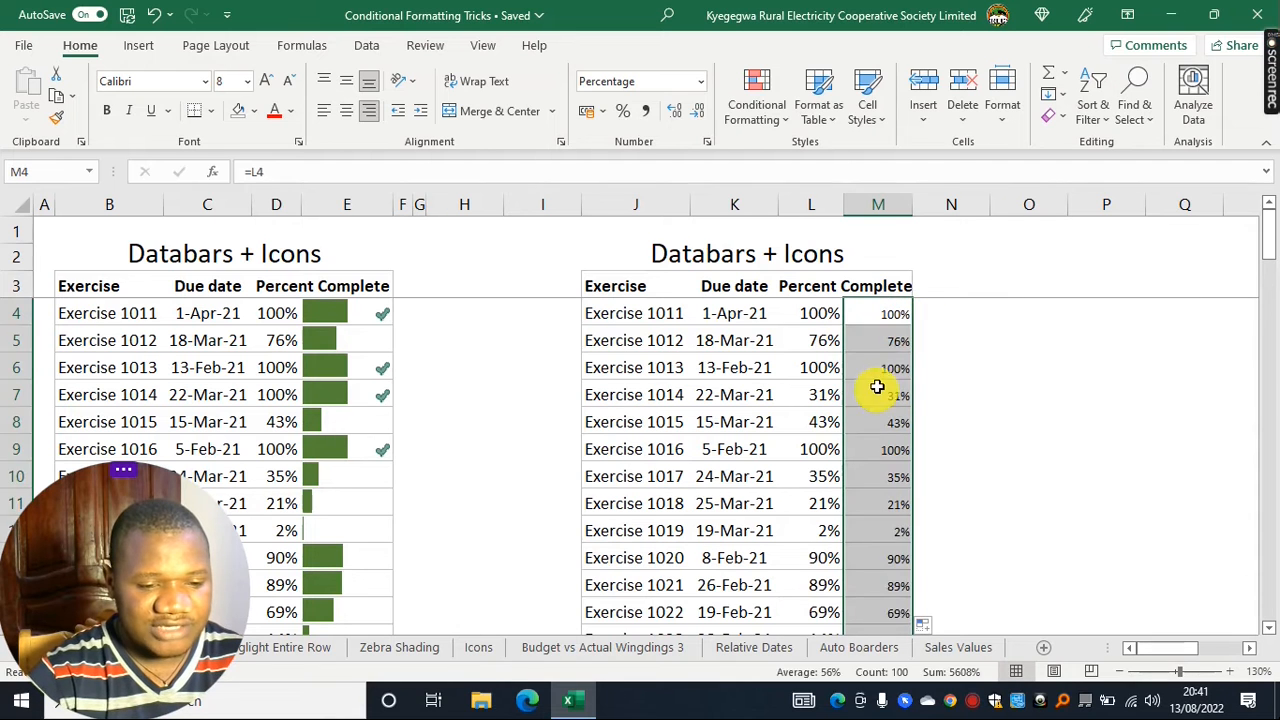
{"action": "left_click", "coordinate": [1006, 370]}
Apply pink solid-fill data bars to the percentages in M4:M103.
{"action": "left_click", "coordinate": [878, 311]}
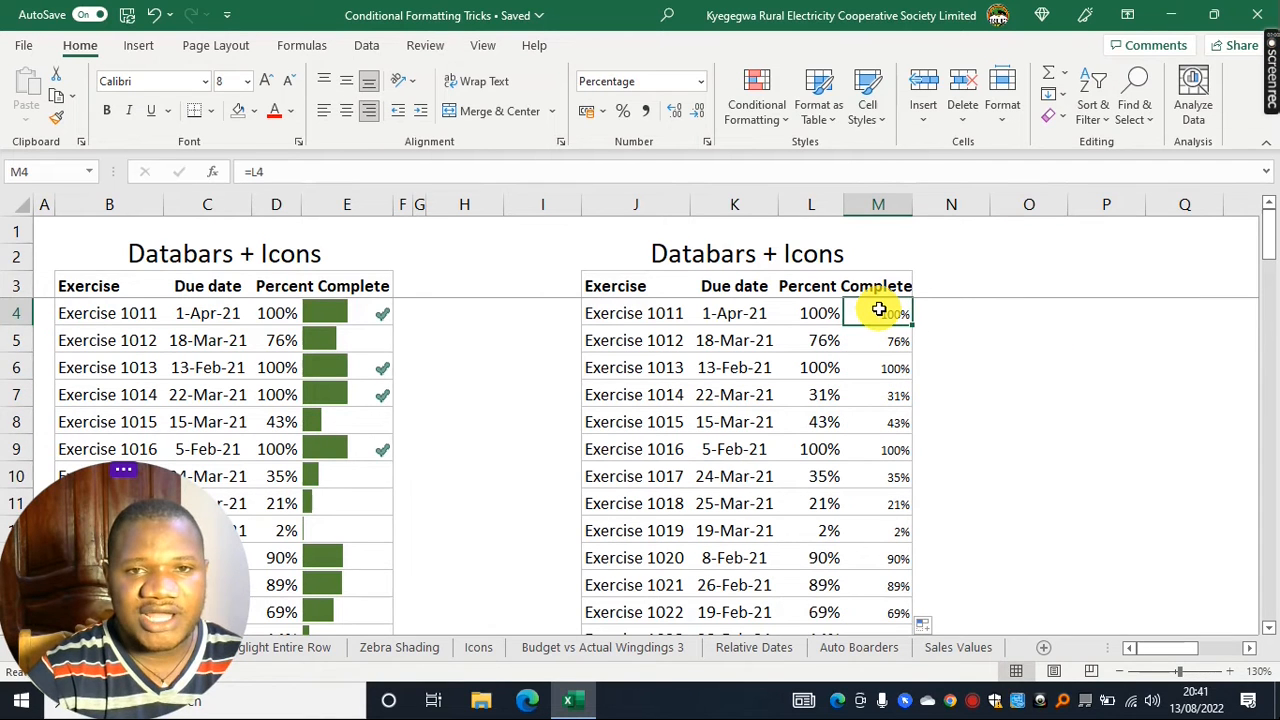
{"action": "key", "text": "ctrl+shift+Down"}
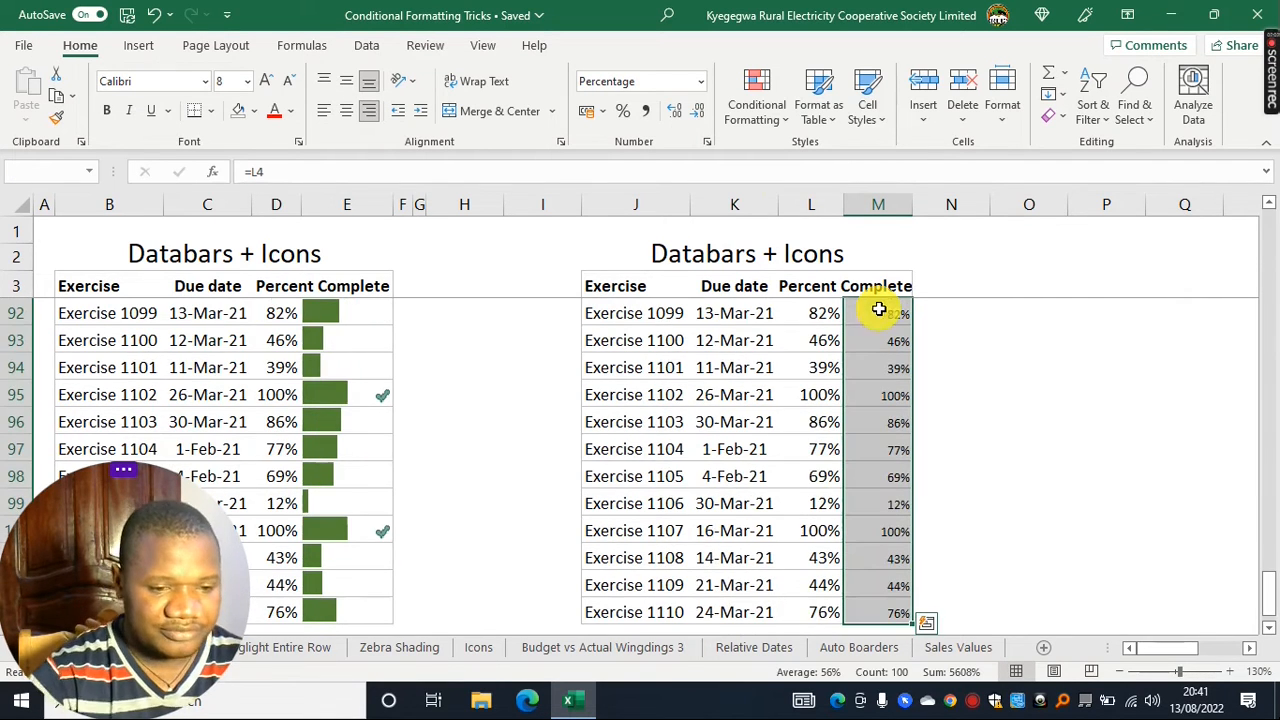
{"action": "left_click", "coordinate": [766, 118]}
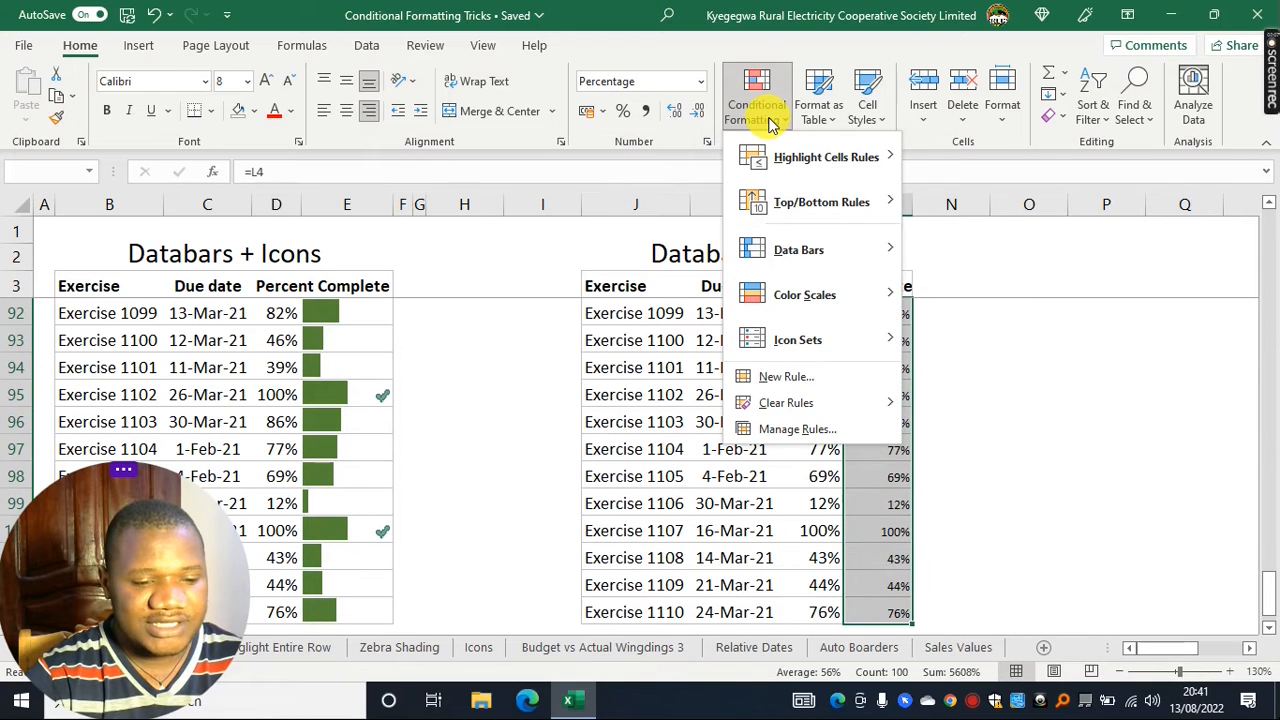
{"action": "mouse_move", "coordinate": [799, 250]}
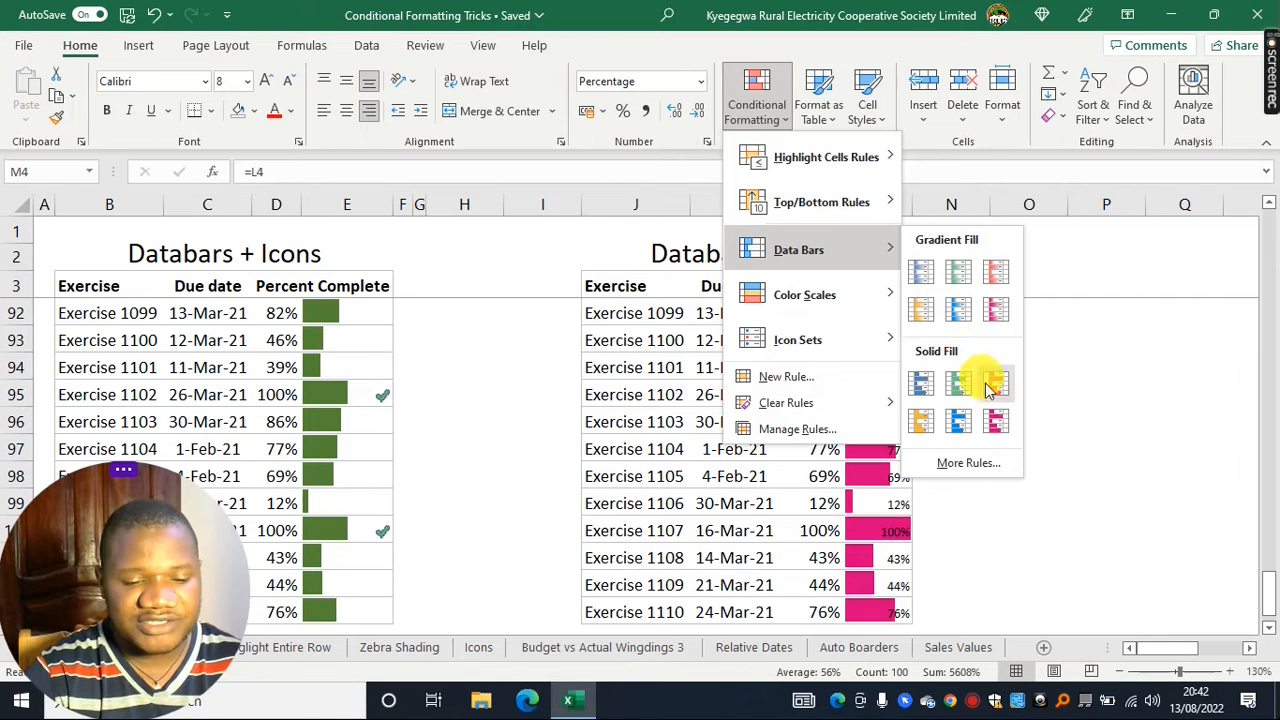
{"action": "left_click", "coordinate": [994, 420]}
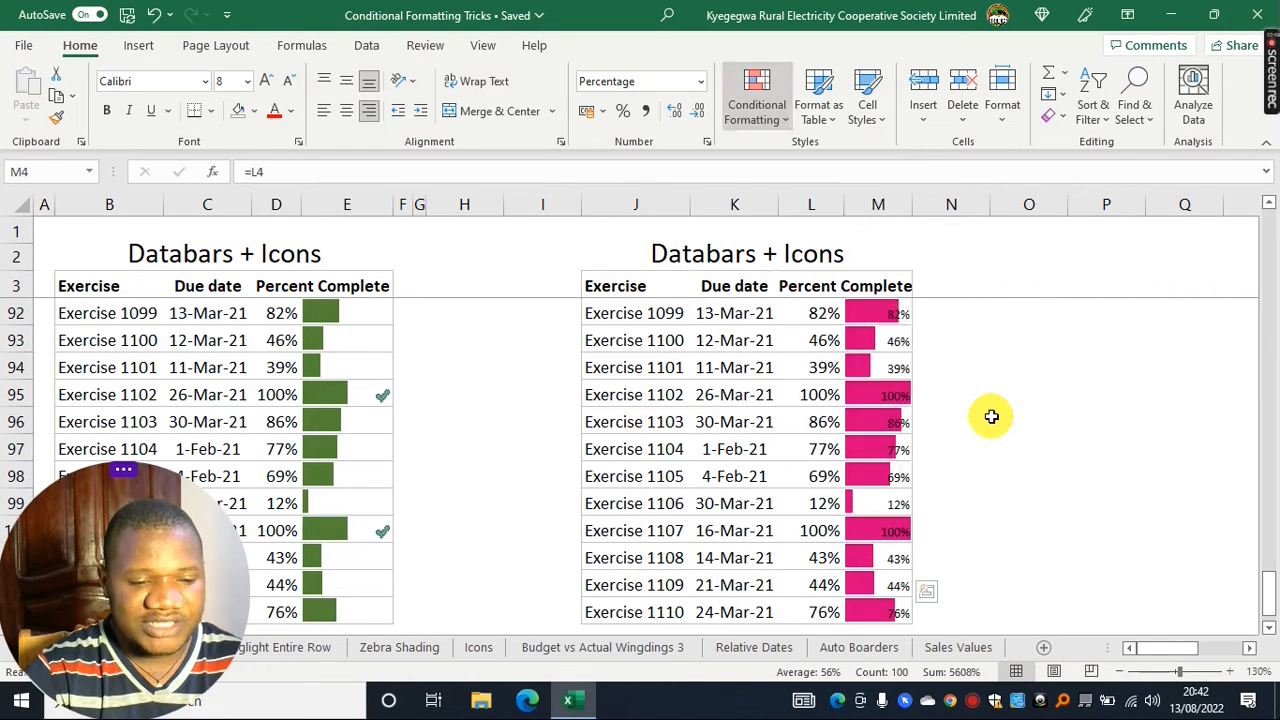
{"action": "left_click", "coordinate": [870, 415]}
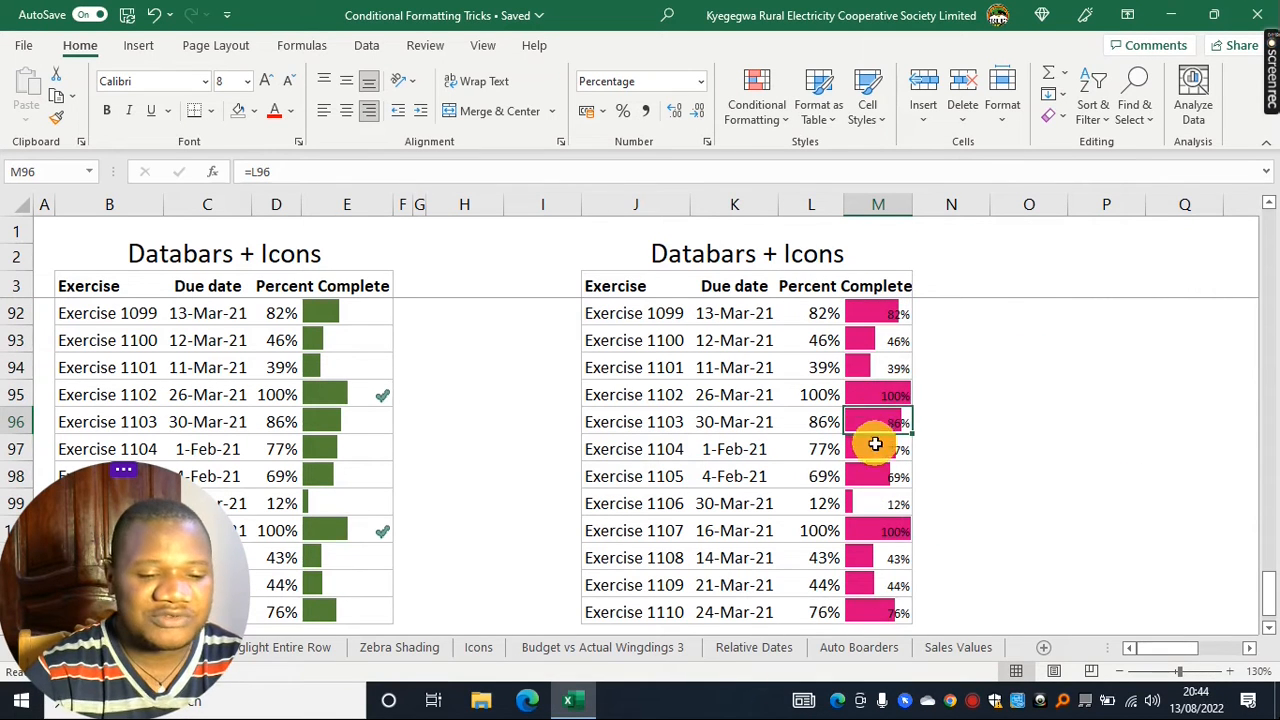
{"action": "left_click", "coordinate": [884, 338]}
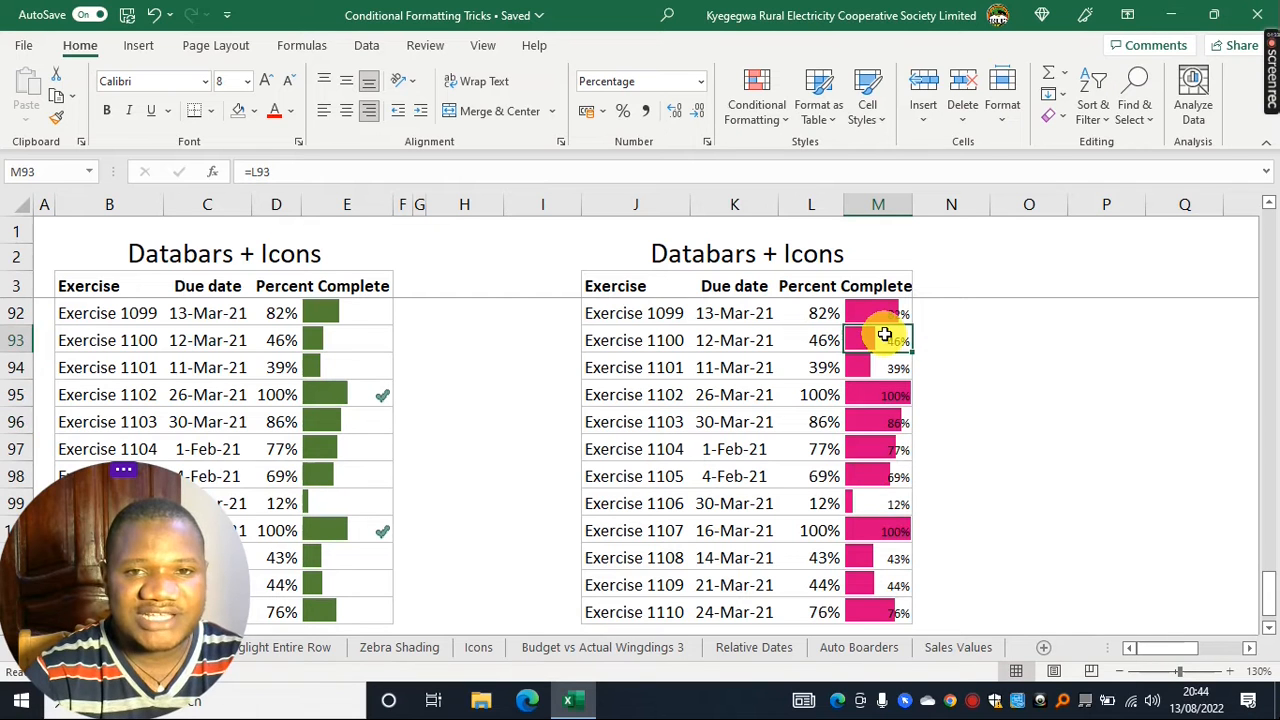
{"action": "left_click", "coordinate": [543, 340]}
{"action": "left_click_drag", "start_coordinate": [335, 313], "coordinate": [332, 497]}
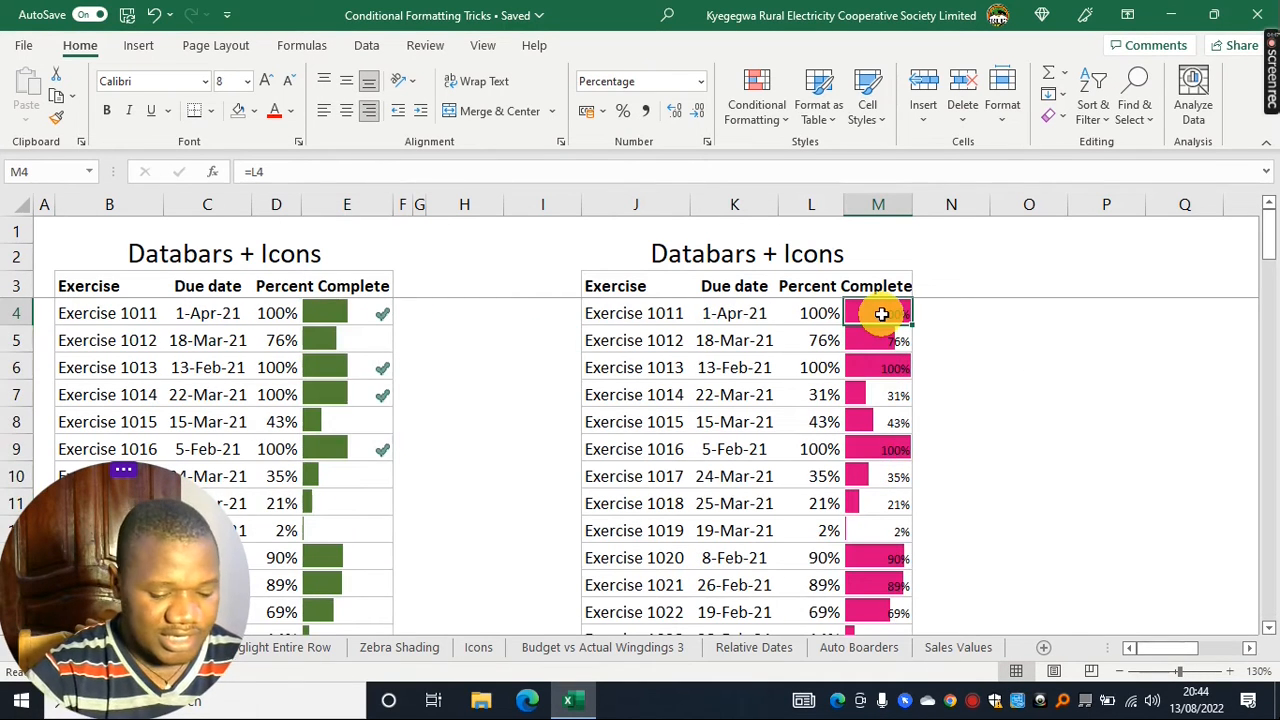
Edit the data bar rule for M4:M103 so that it shows the bar only.
{"action": "key", "text": "ctrl+shift+Down"}
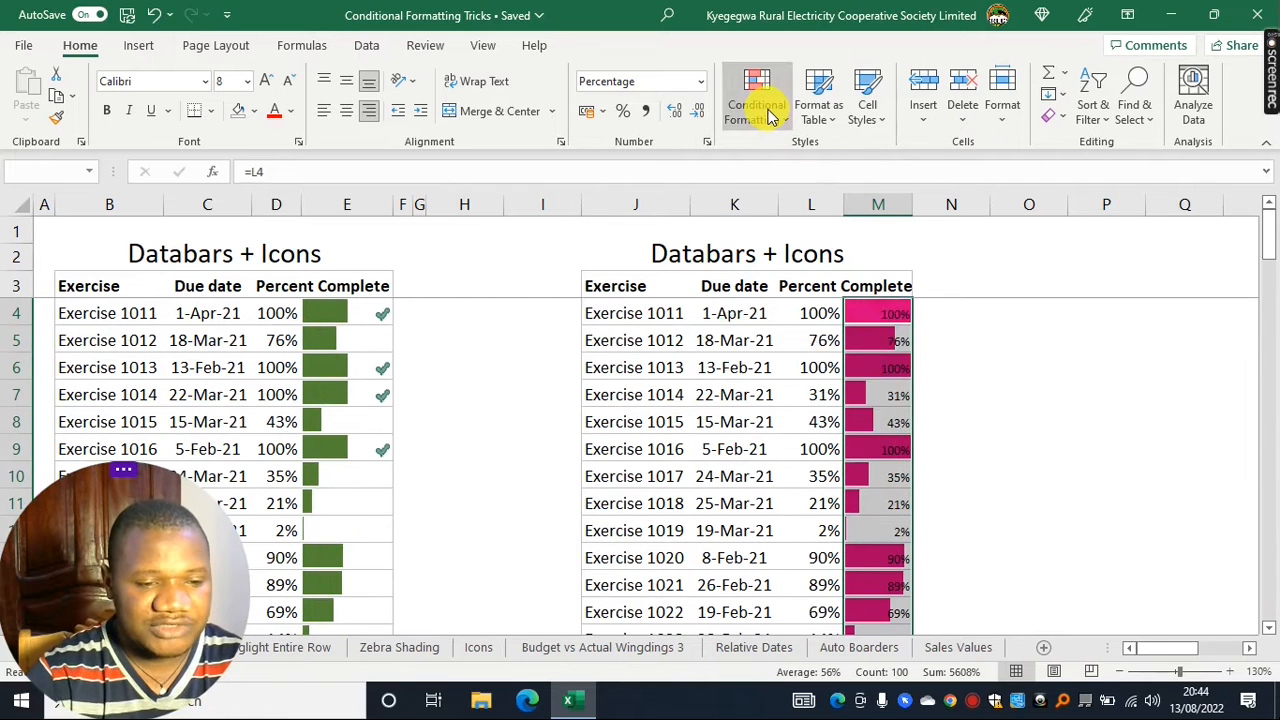
{"action": "left_click", "coordinate": [766, 114]}
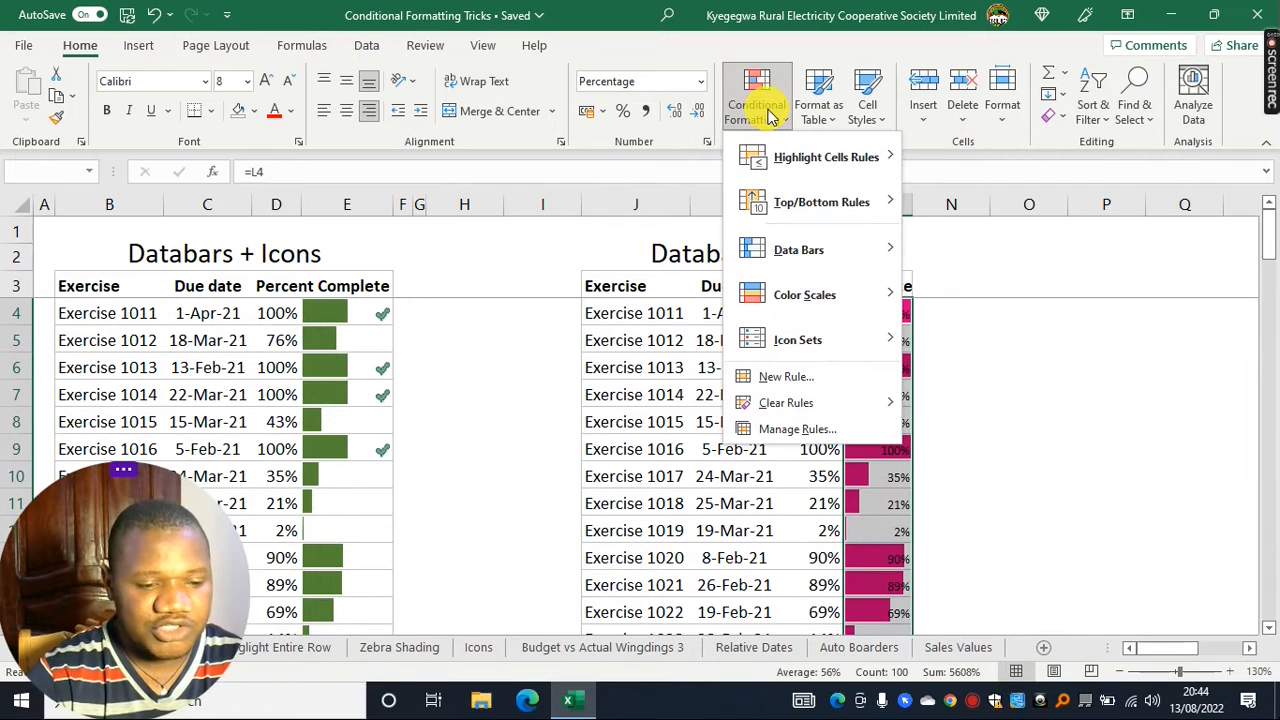
{"action": "left_click", "coordinate": [792, 434]}
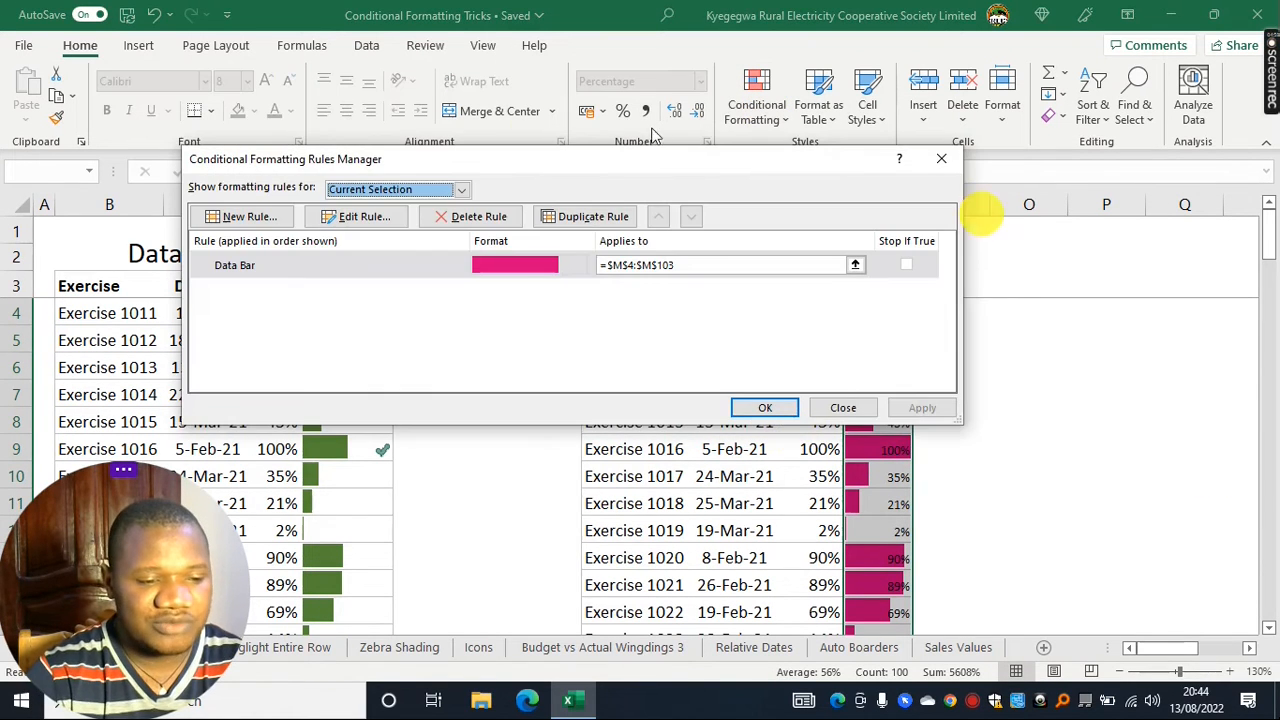
{"action": "left_click_drag", "start_coordinate": [508, 166], "coordinate": [697, 275]}
{"action": "left_click", "coordinate": [463, 368]}
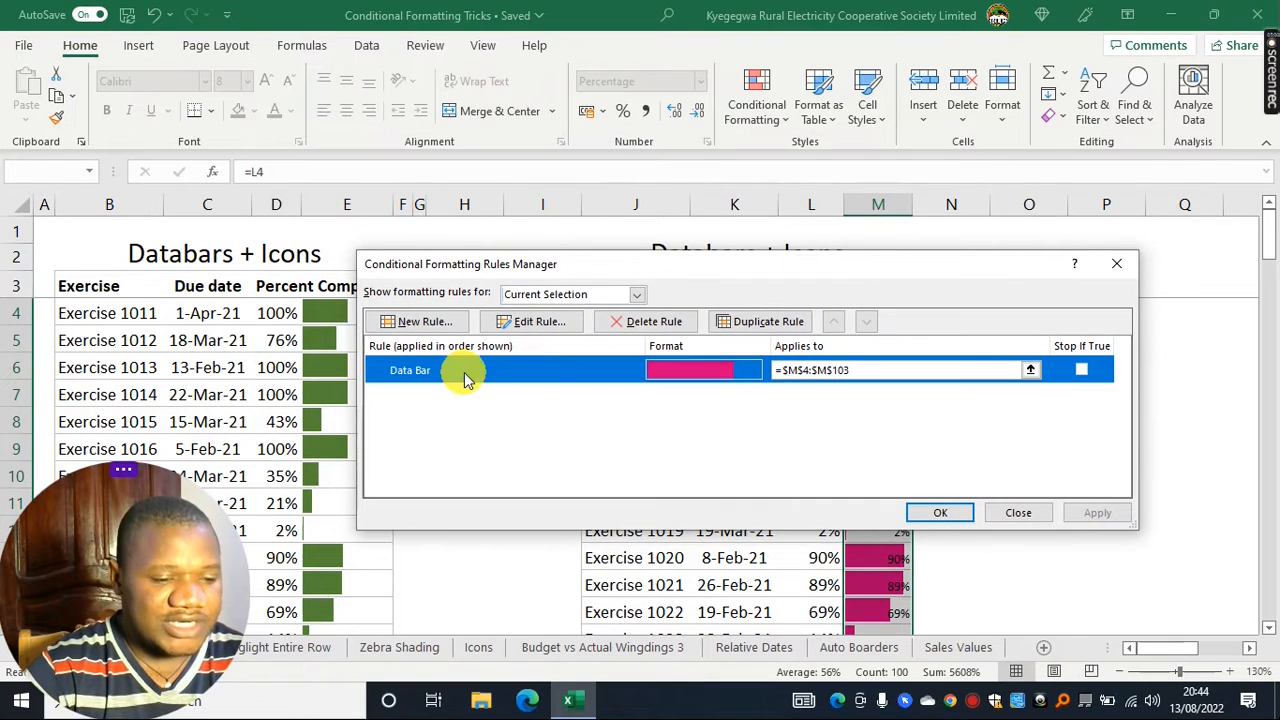
{"action": "left_click", "coordinate": [533, 324]}
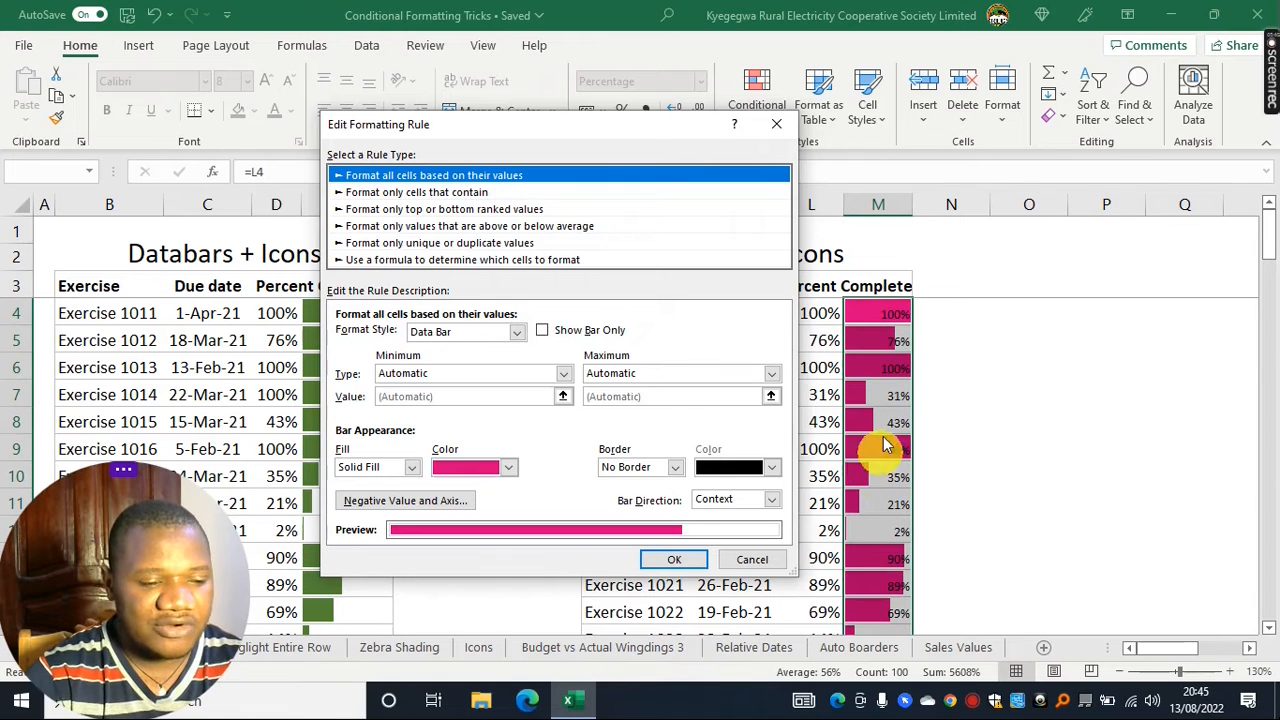
{"action": "left_click", "coordinate": [541, 331]}
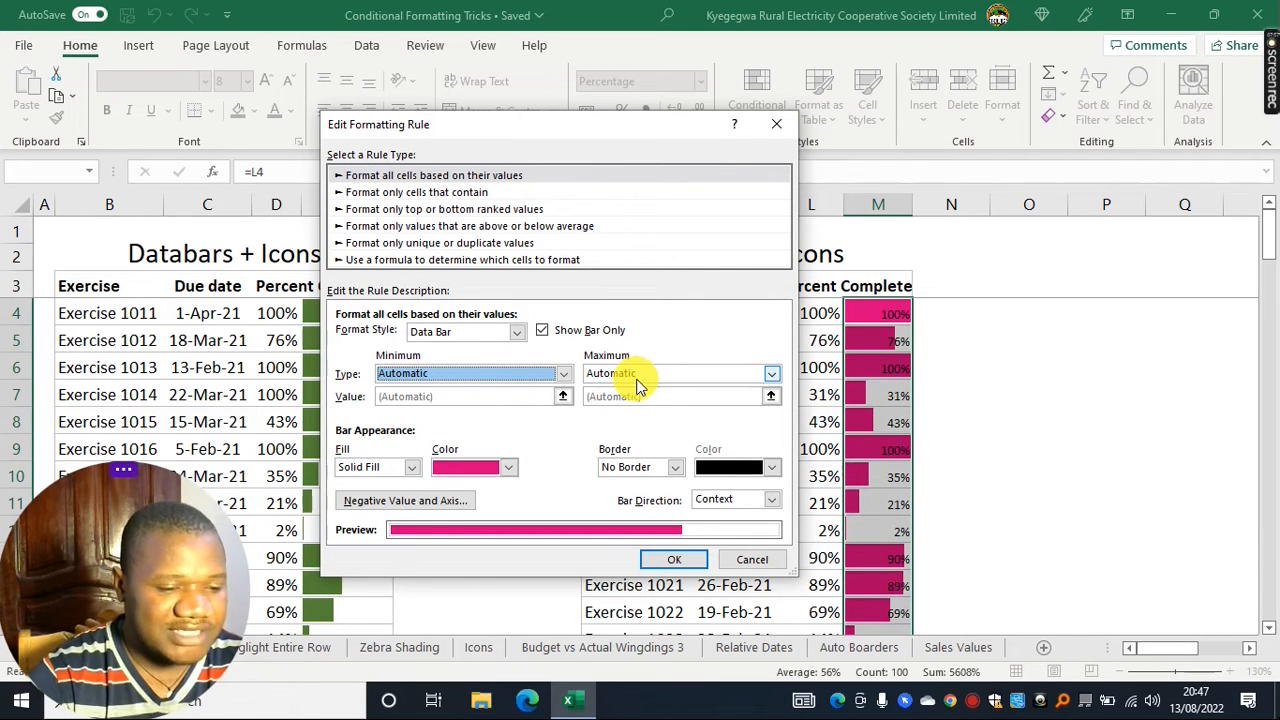
Set the data bar rule's minimum to Number 0 and maximum to Number 2, and apply the changed rule.
{"action": "left_click", "coordinate": [565, 375]}
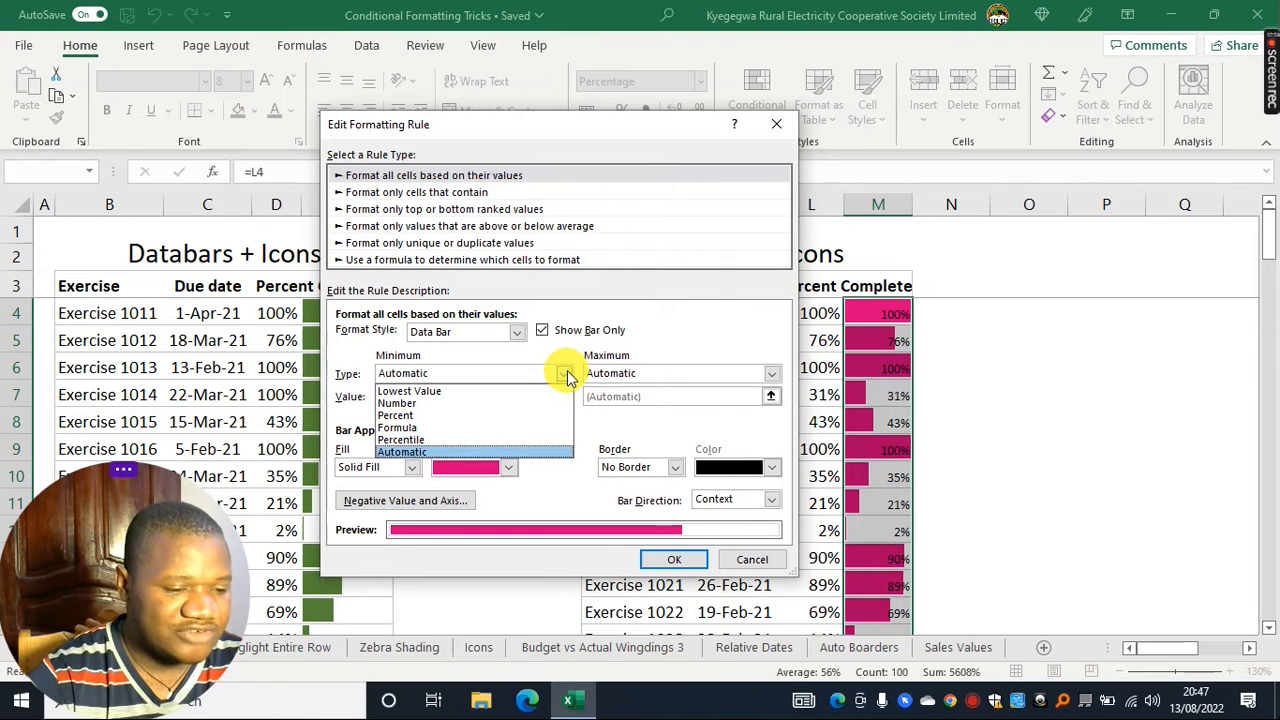
{"action": "left_click", "coordinate": [400, 403]}
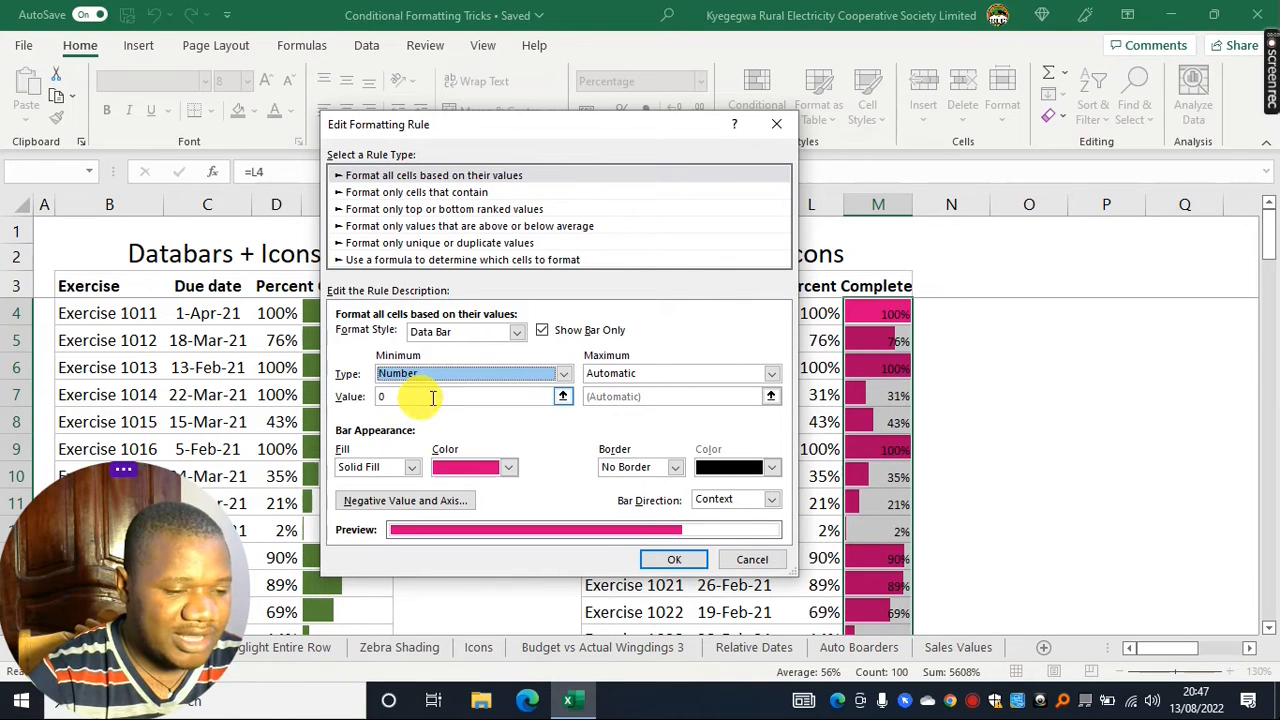
{"action": "left_click", "coordinate": [771, 373]}
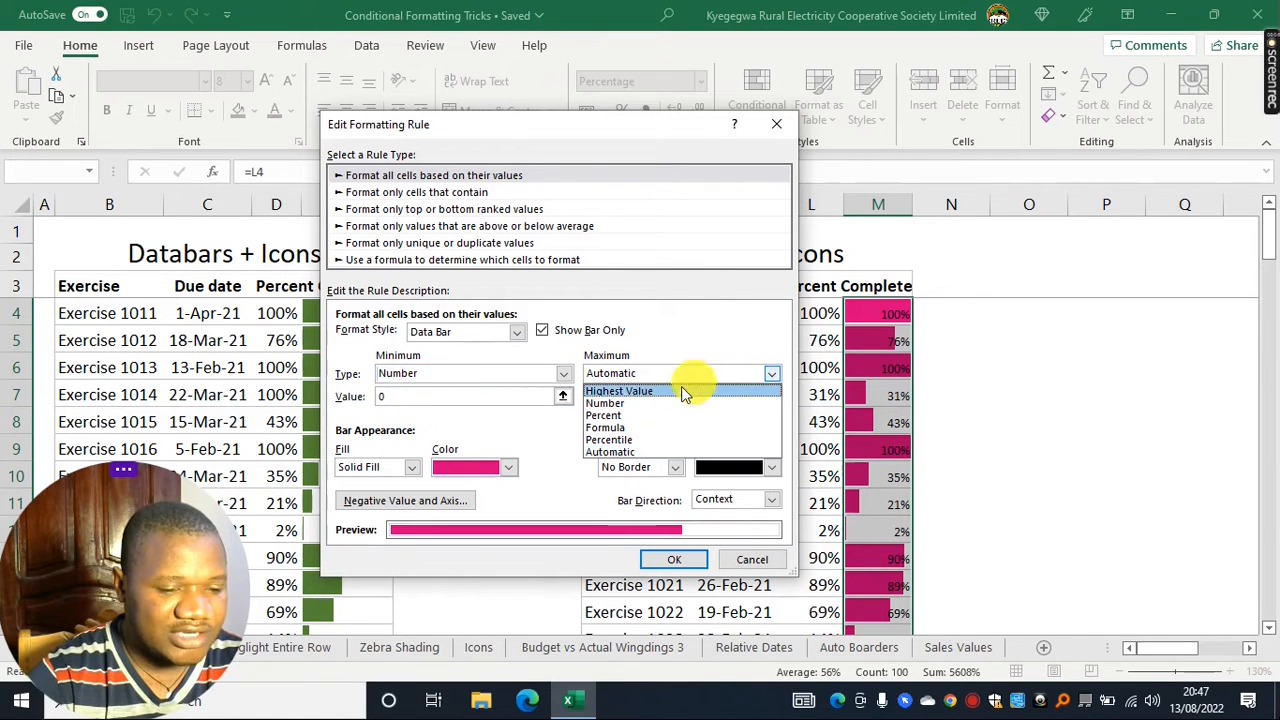
{"action": "left_click", "coordinate": [619, 405]}
{"action": "left_click", "coordinate": [638, 397]}
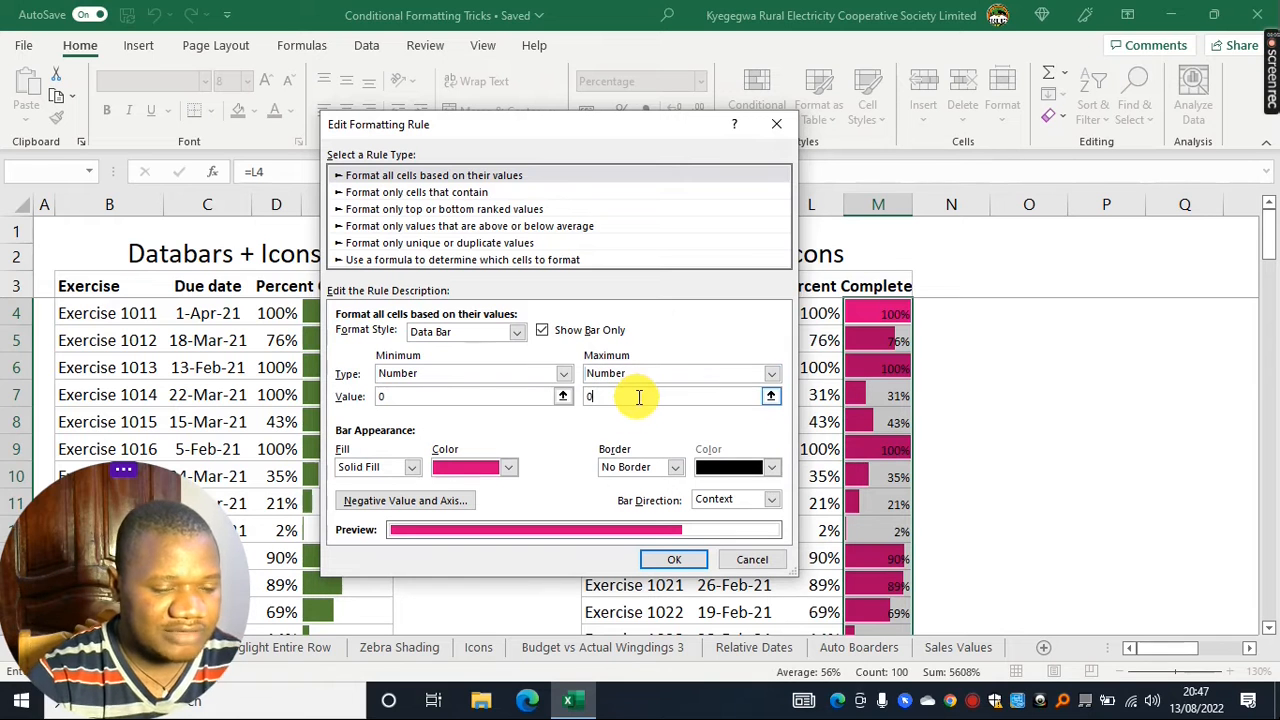
{"action": "type", "text": "1"}
{"action": "left_click", "coordinate": [672, 559]}
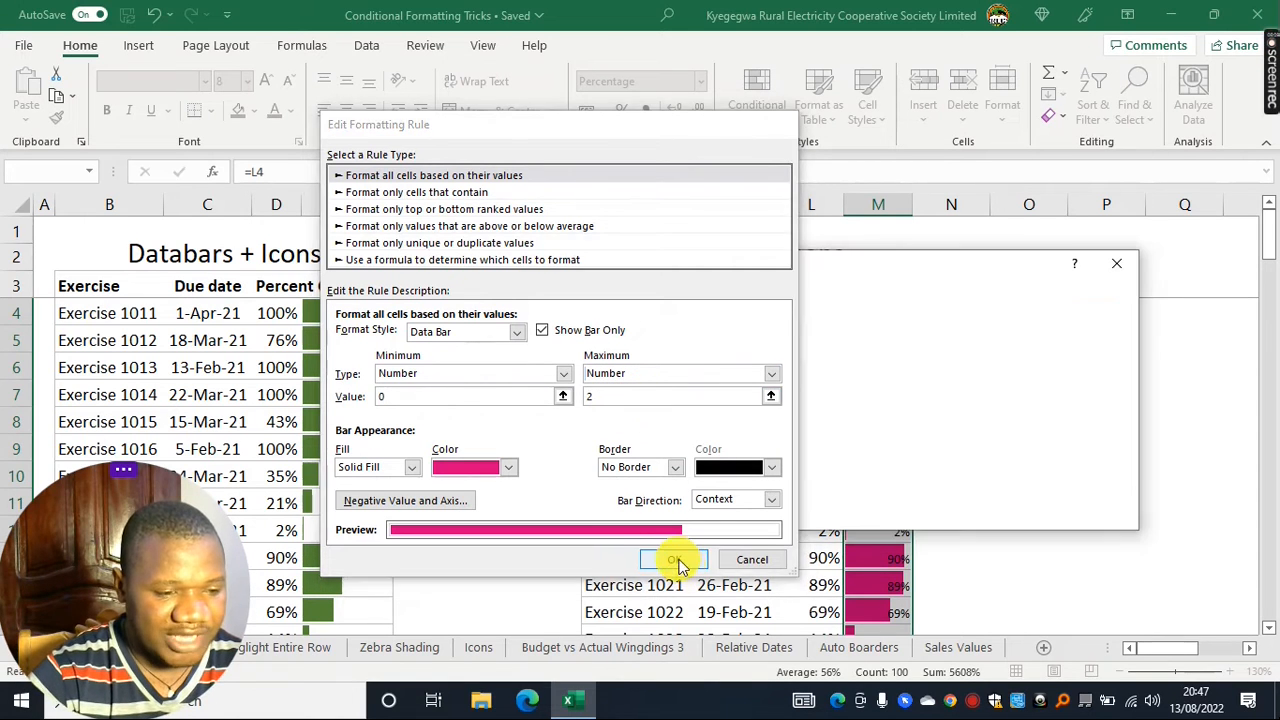
{"action": "left_click", "coordinate": [1097, 512]}
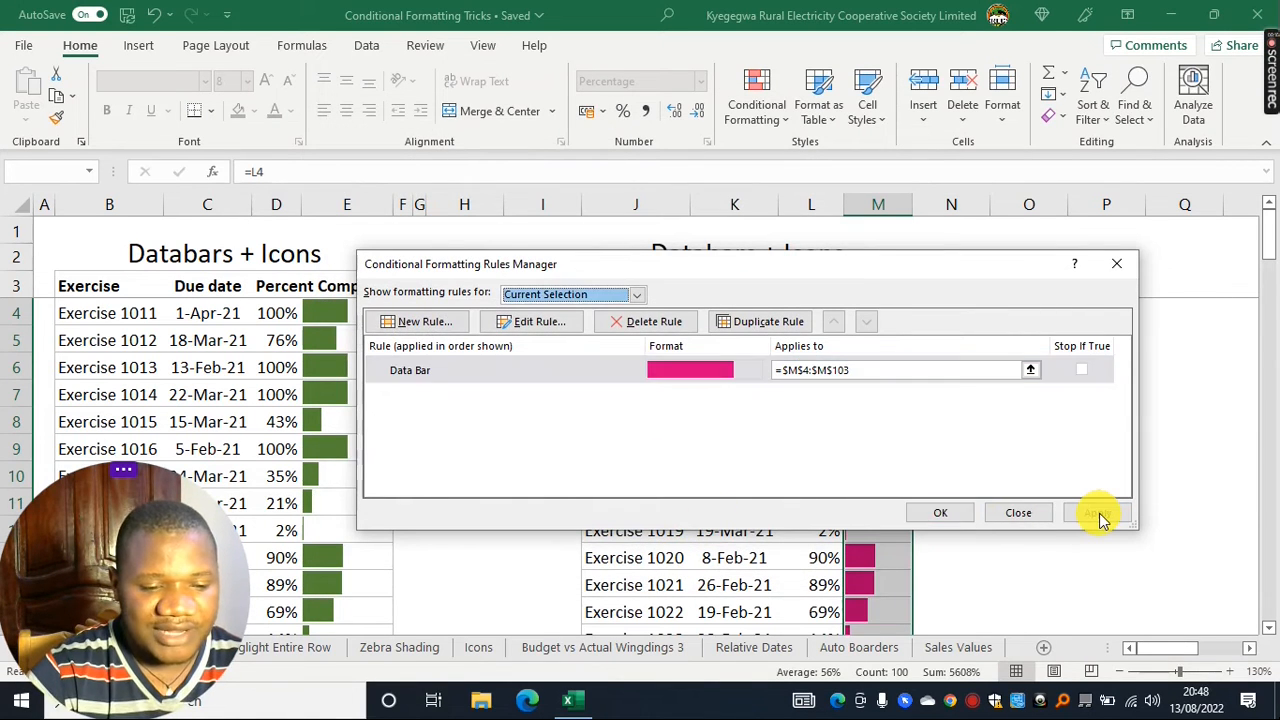
{"action": "left_click", "coordinate": [990, 513]}
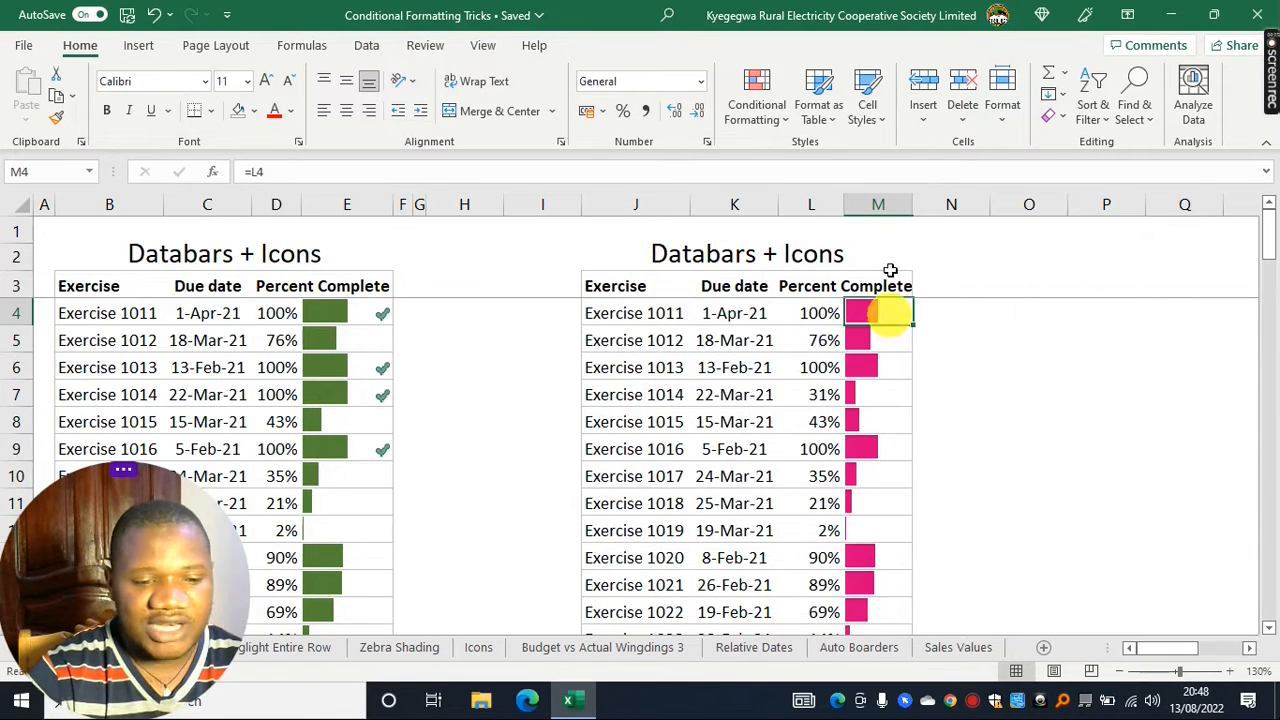
{"action": "left_click", "coordinate": [884, 221]}
{"action": "left_click", "coordinate": [881, 306]}
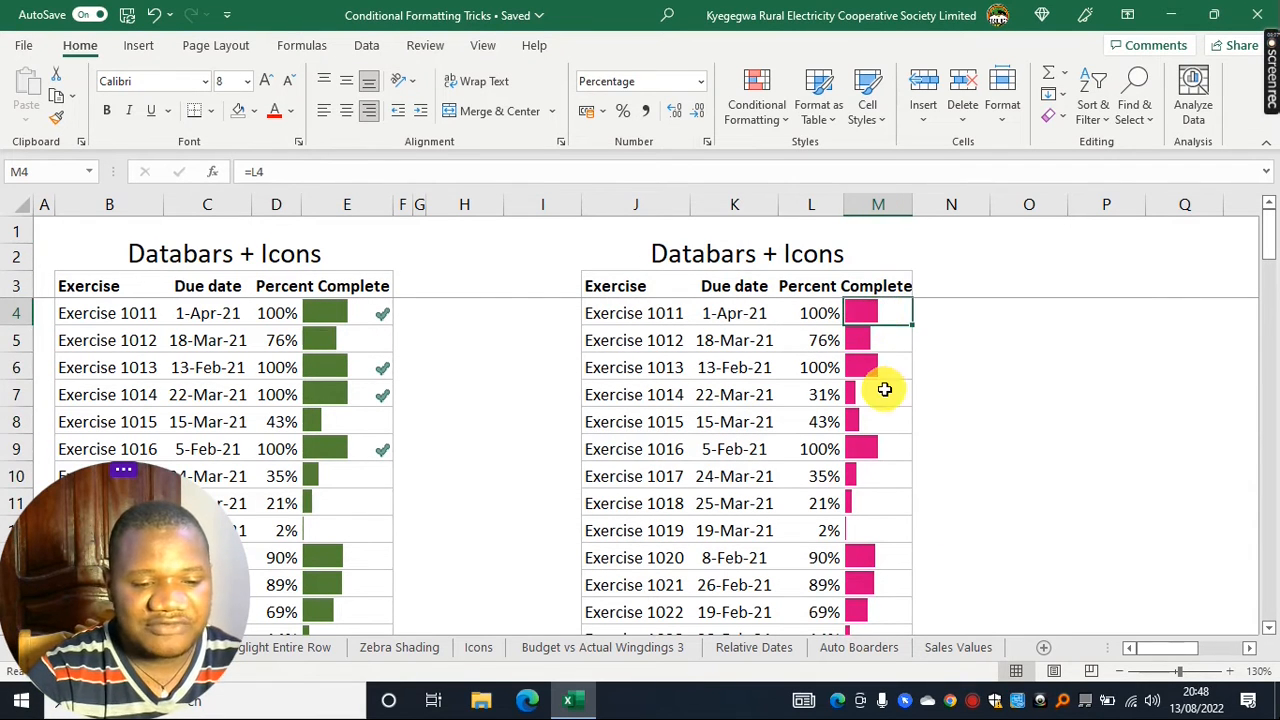
{"action": "left_click", "coordinate": [885, 390]}
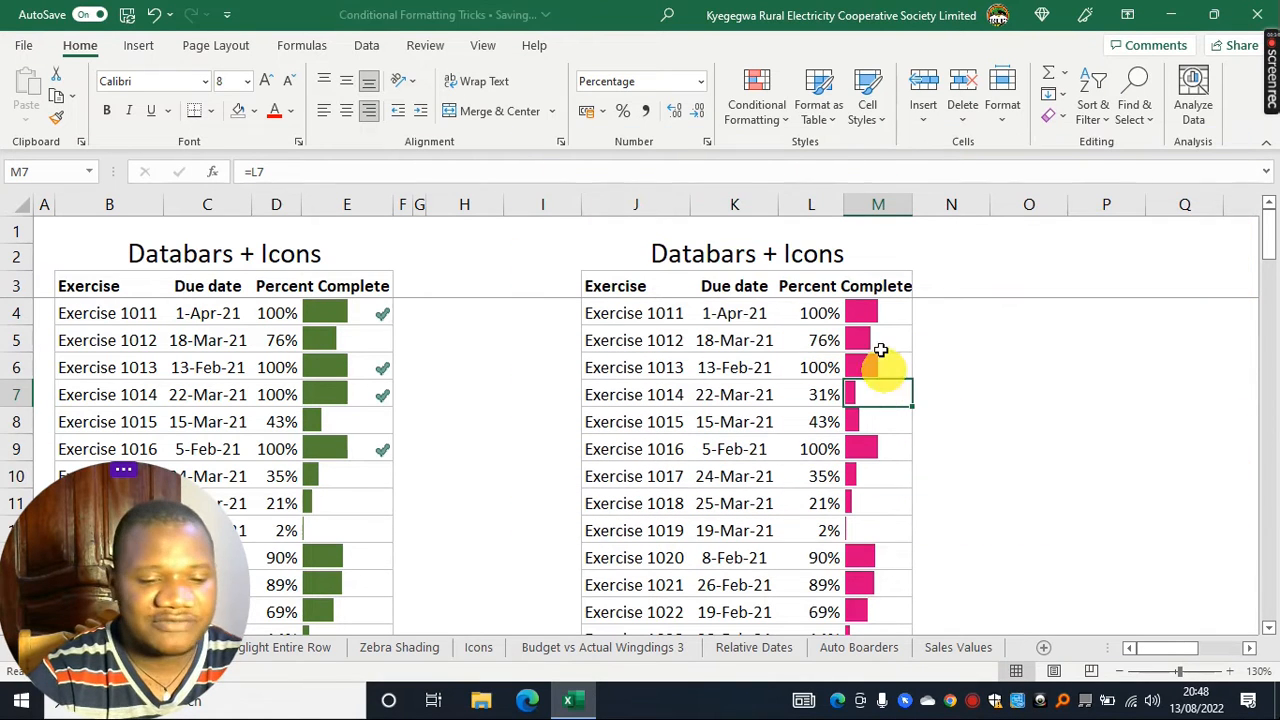
Apply the uncircled check mark, exclamation mark and cross icon set to the percentages in M4:M103.
{"action": "left_click", "coordinate": [872, 314]}
{"action": "key", "text": "ctrl+shift+Down"}
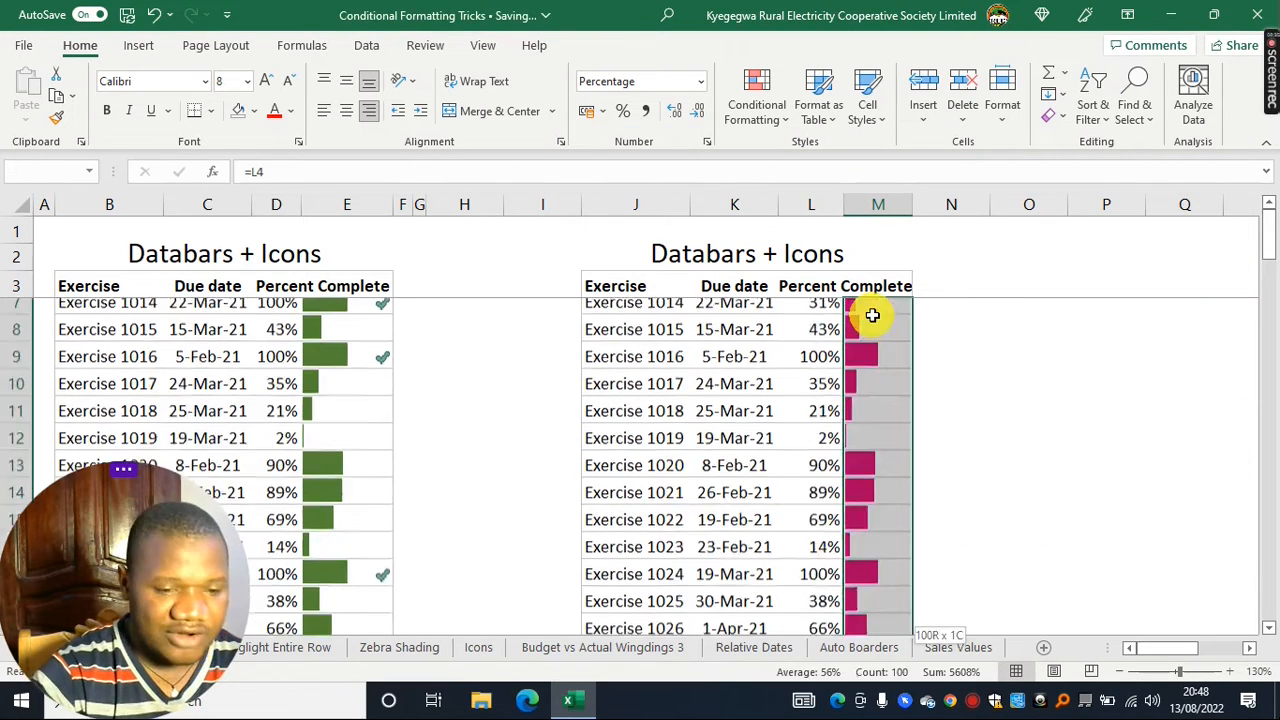
{"action": "left_click", "coordinate": [760, 124]}
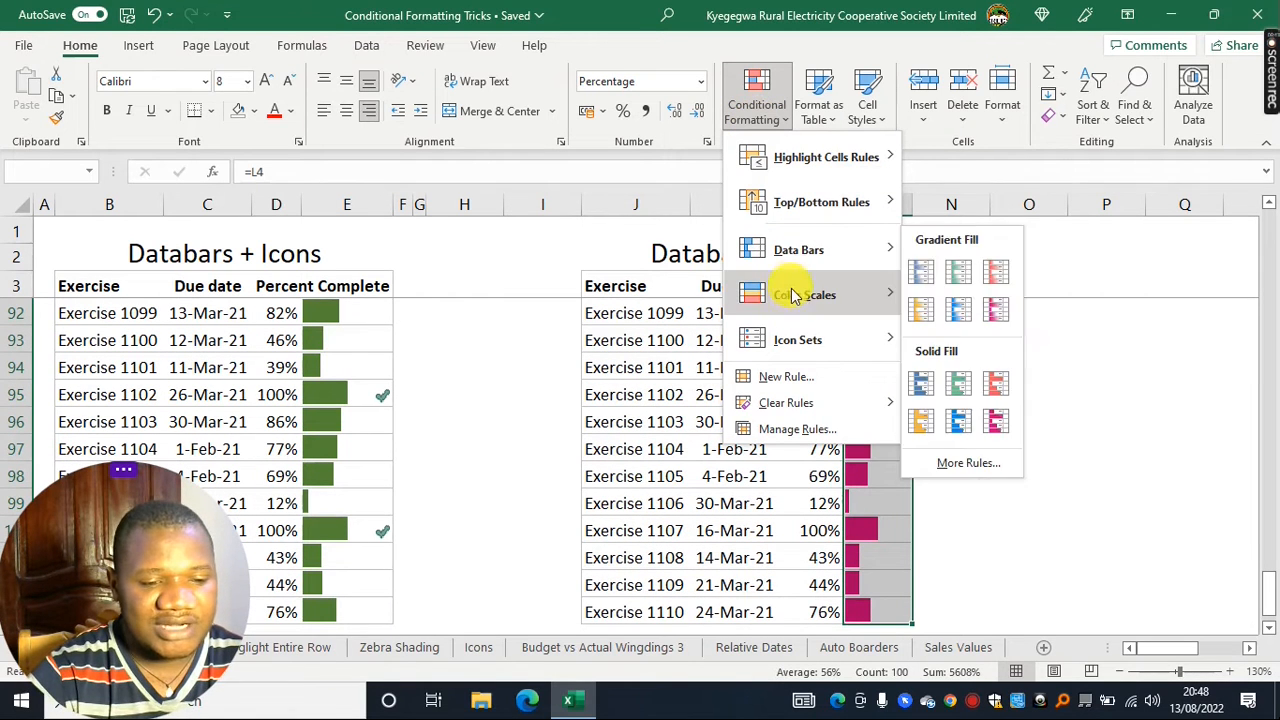
{"action": "mouse_move", "coordinate": [791, 341]}
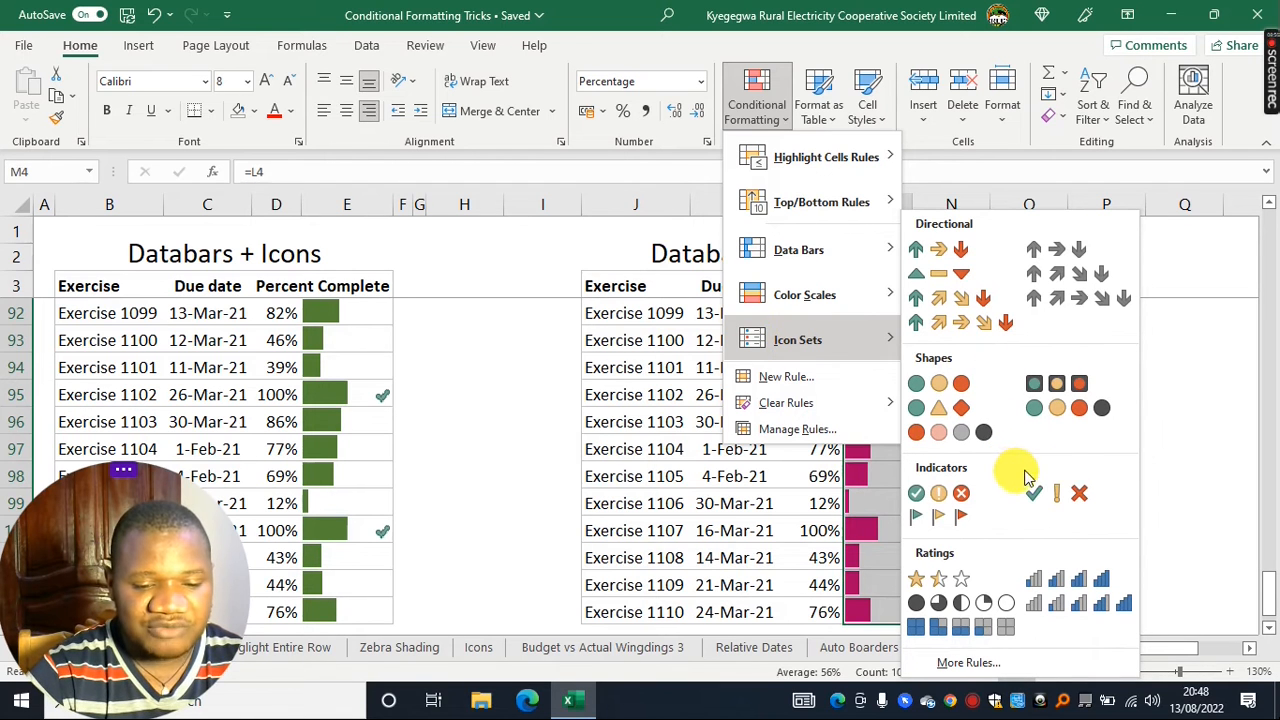
{"action": "left_click", "coordinate": [1045, 491]}
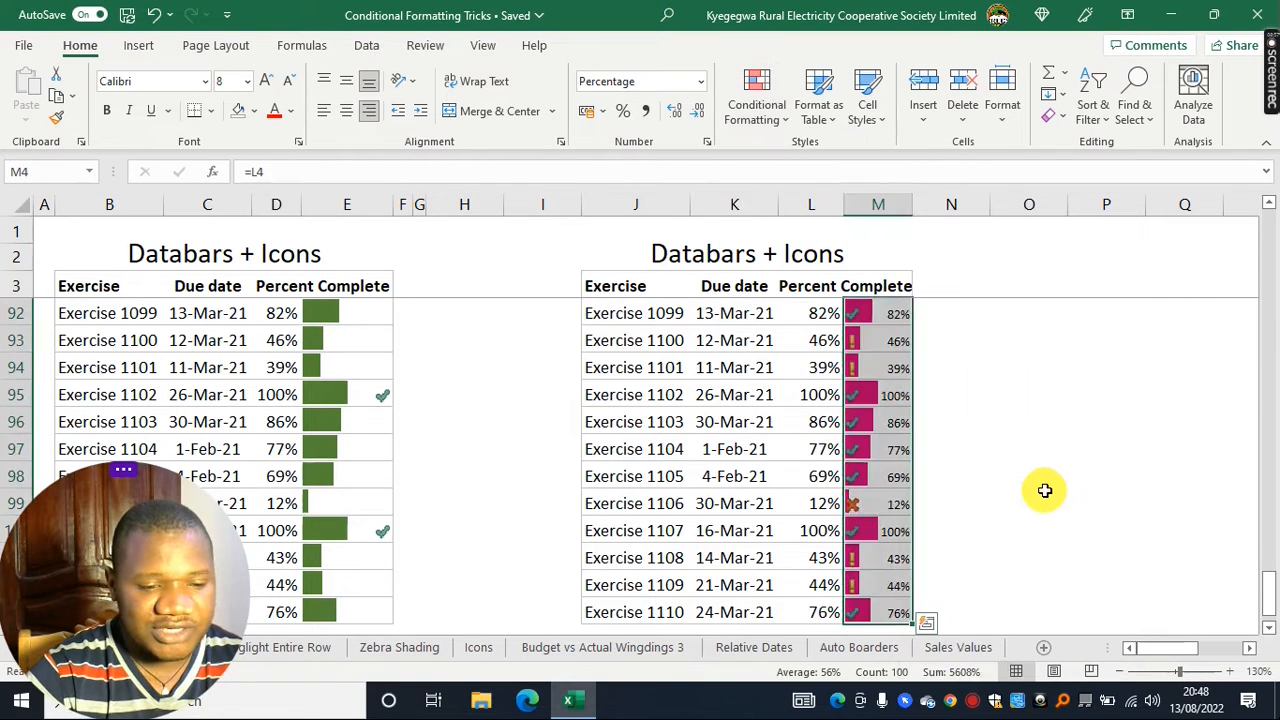
{"action": "left_click", "coordinate": [1014, 364]}
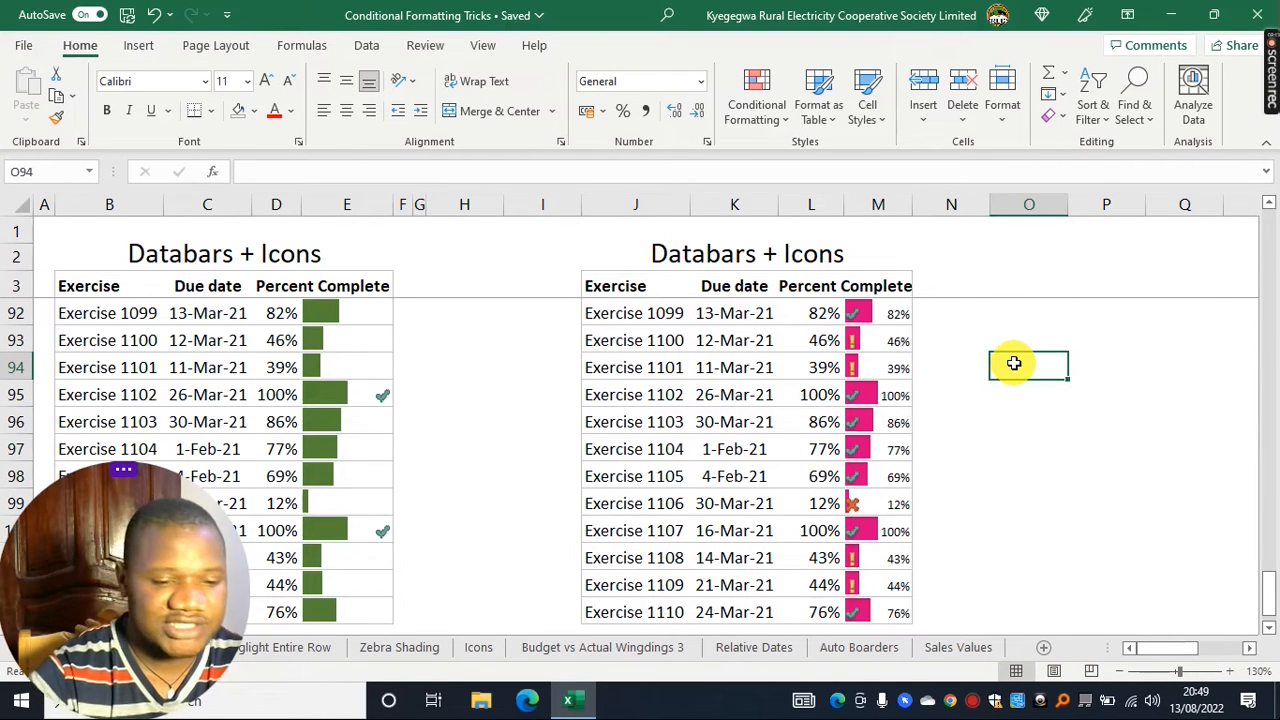
Edit the icon set rule for M4:M103 so that it shows the icon only.
{"action": "left_click", "coordinate": [886, 313]}
{"action": "key", "text": "ctrl+Up"}
{"action": "key", "text": "ctrl+shift+Down"}
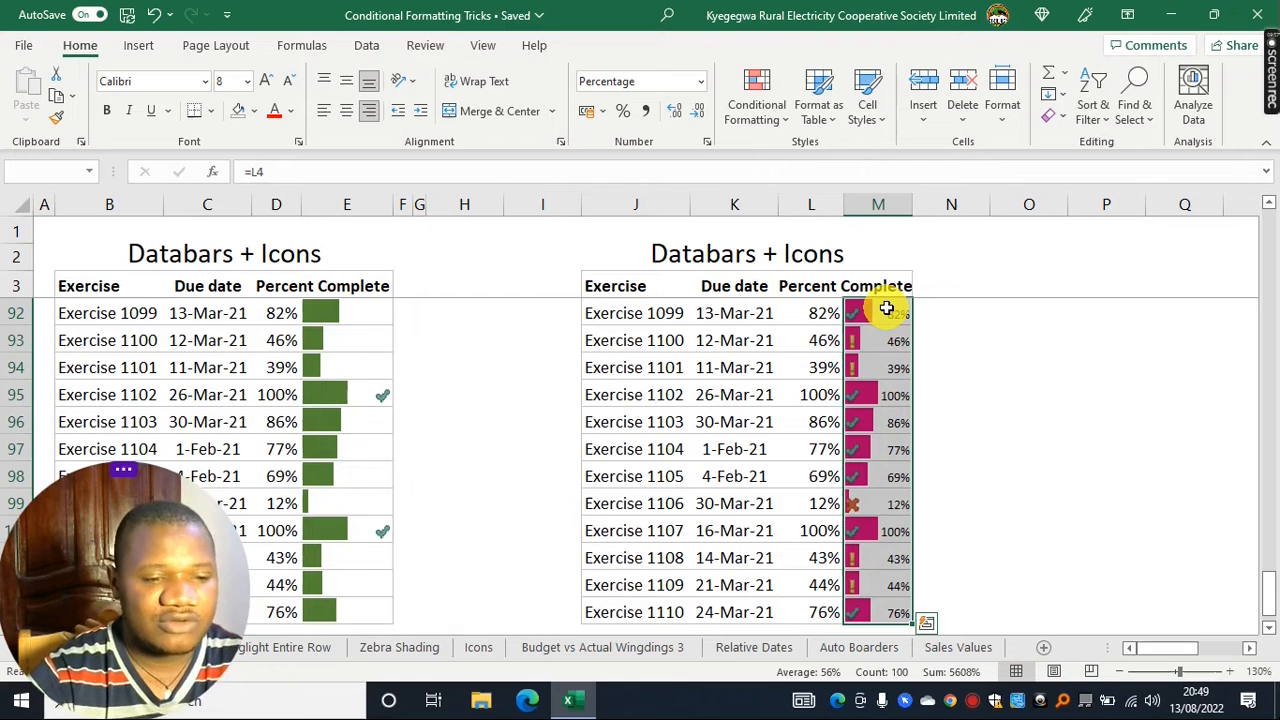
{"action": "left_click", "coordinate": [766, 118]}
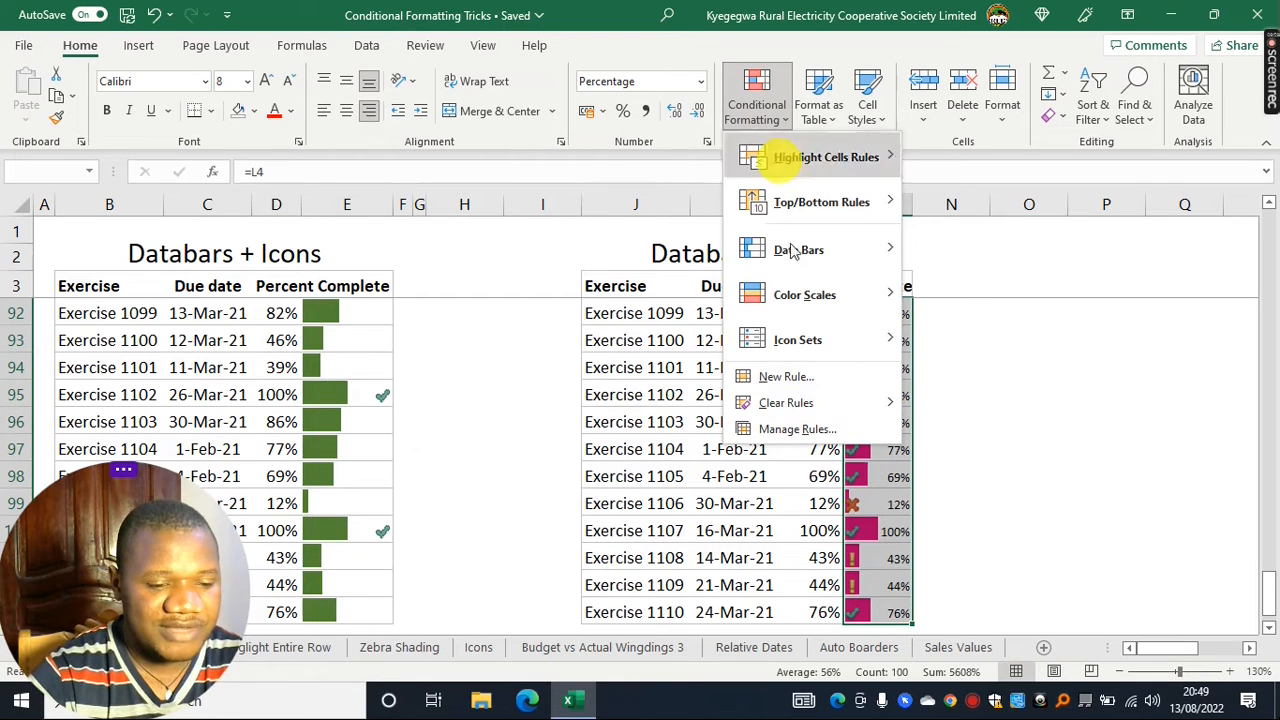
{"action": "left_click", "coordinate": [788, 430]}
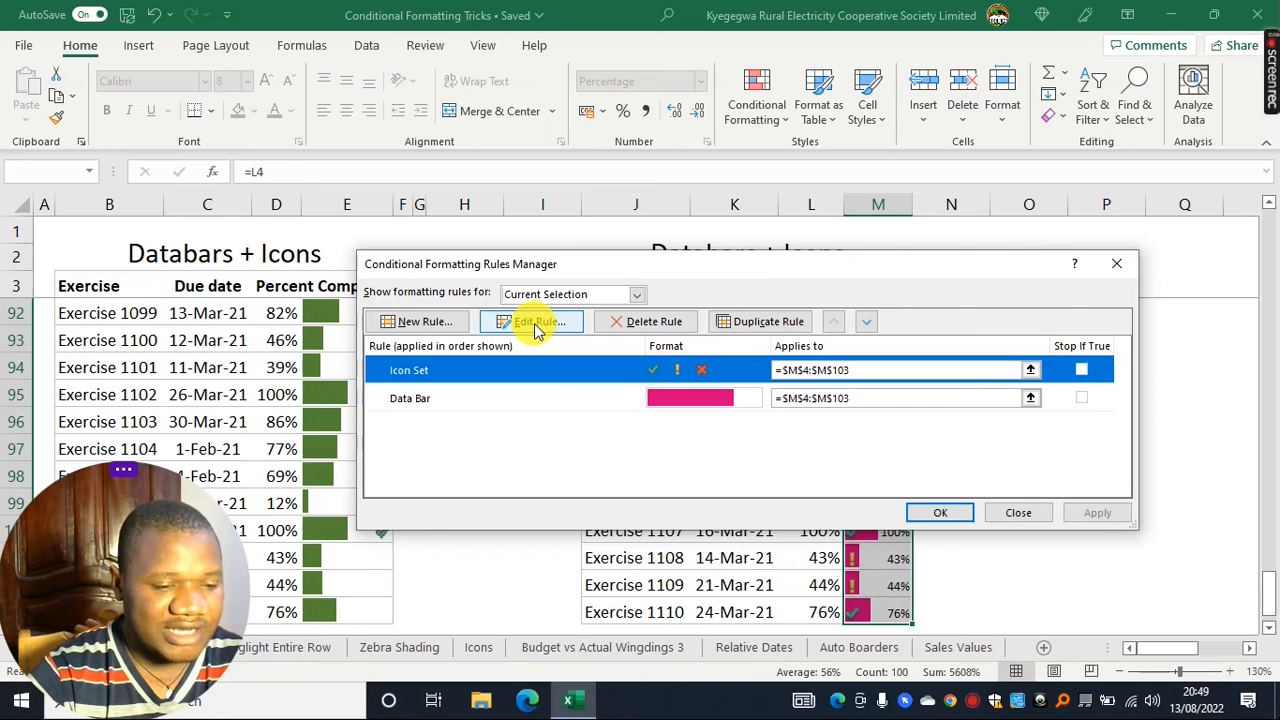
{"action": "left_click", "coordinate": [536, 323]}
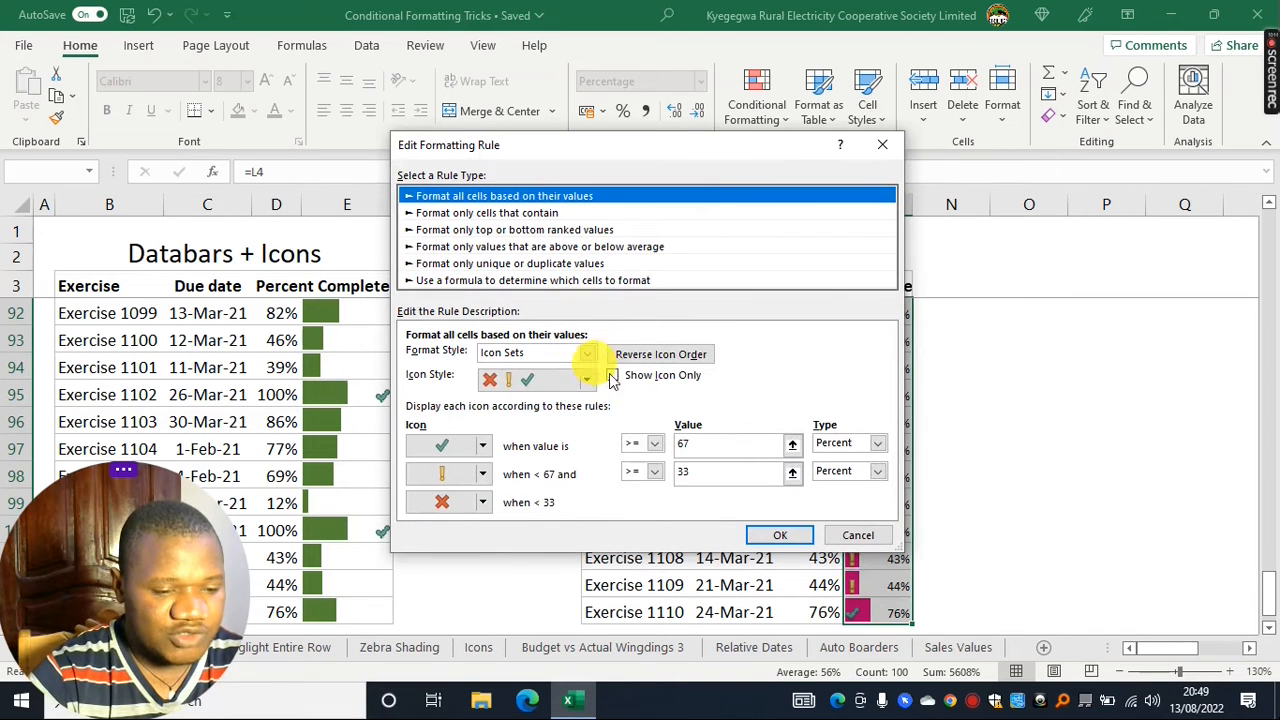
{"action": "left_click", "coordinate": [614, 379]}
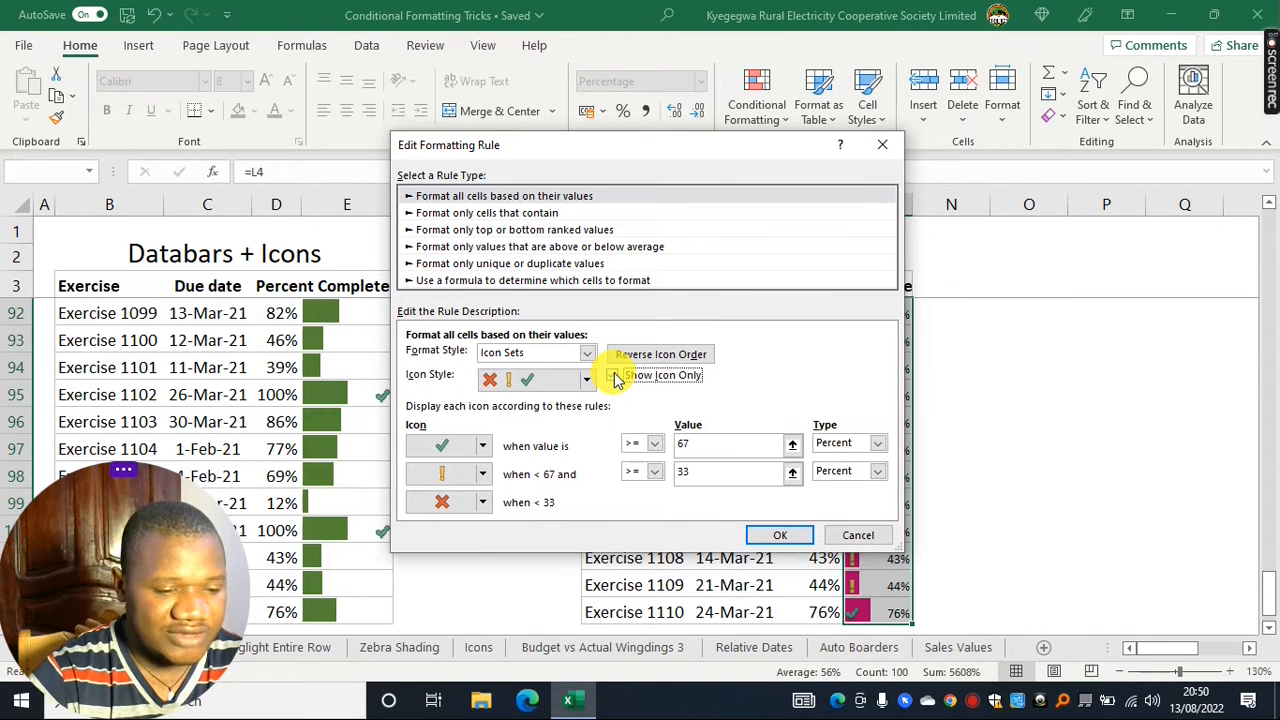
{"action": "left_click", "coordinate": [614, 379]}
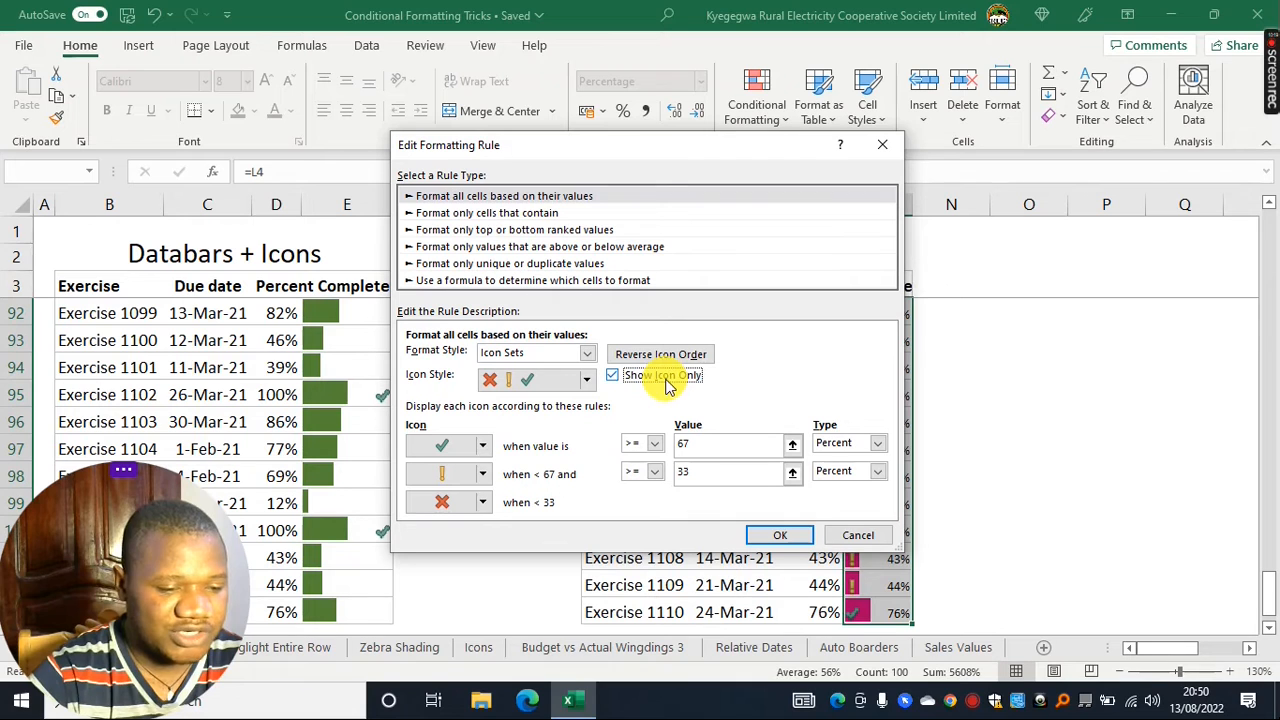
Replace the exclamation mark and cross icons in the icon set rule with No Cell Icon.
{"action": "left_click", "coordinate": [458, 478]}
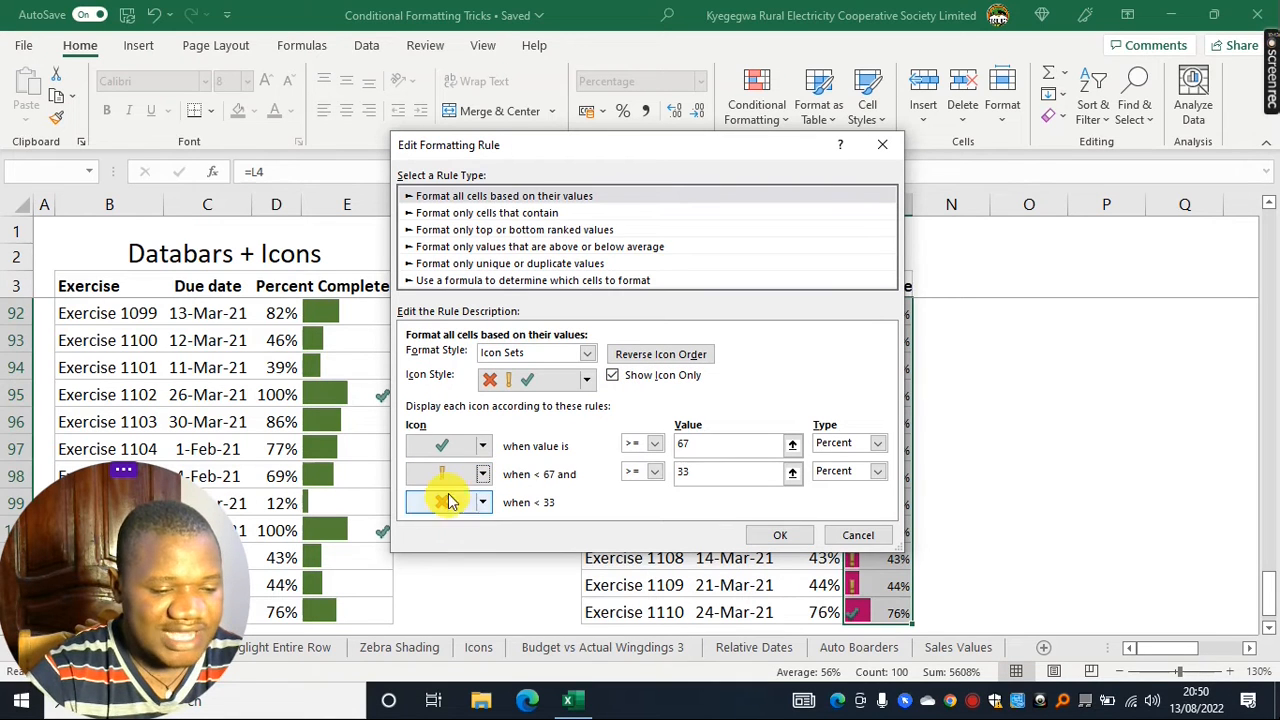
{"action": "left_click", "coordinate": [484, 474]}
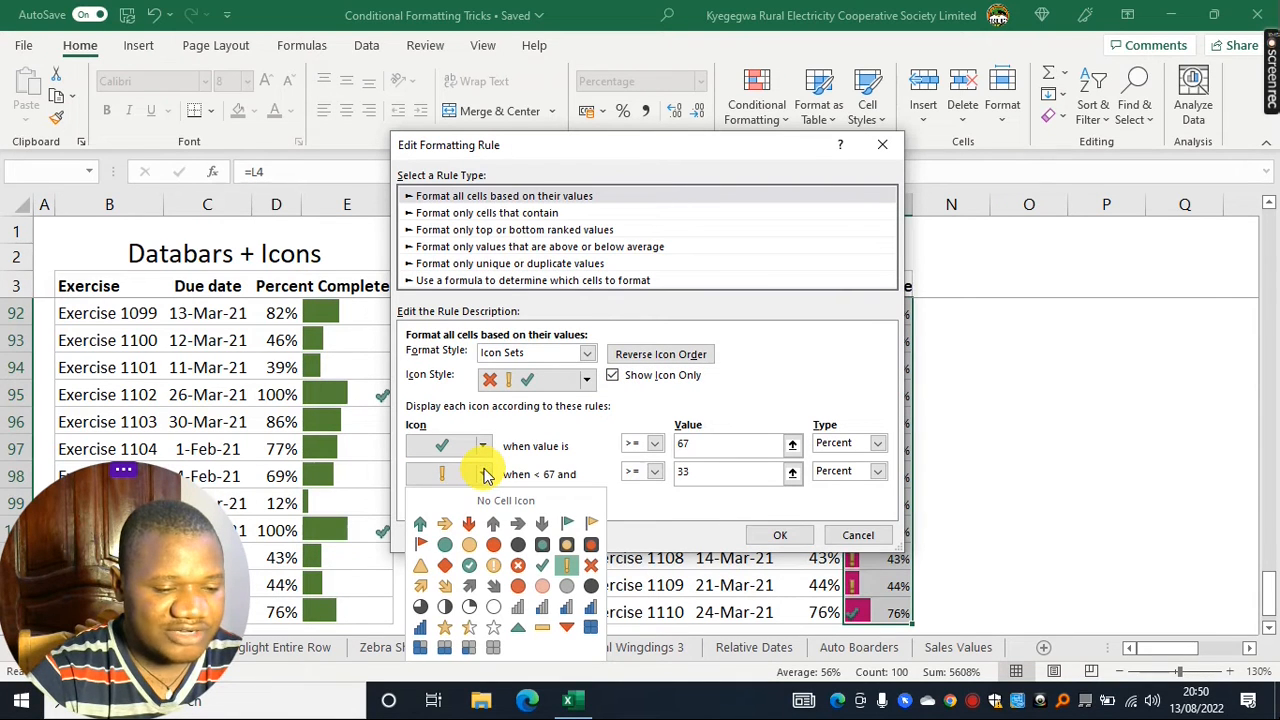
{"action": "left_click", "coordinate": [501, 501]}
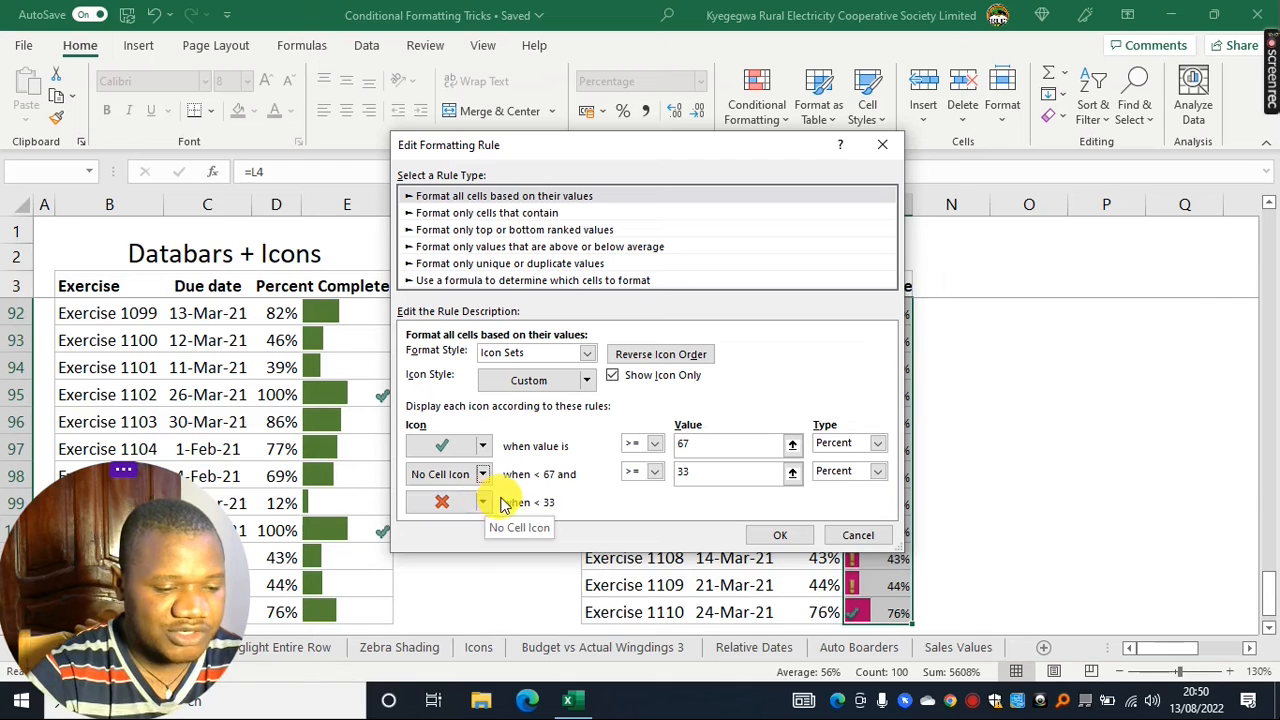
{"action": "left_click", "coordinate": [485, 503]}
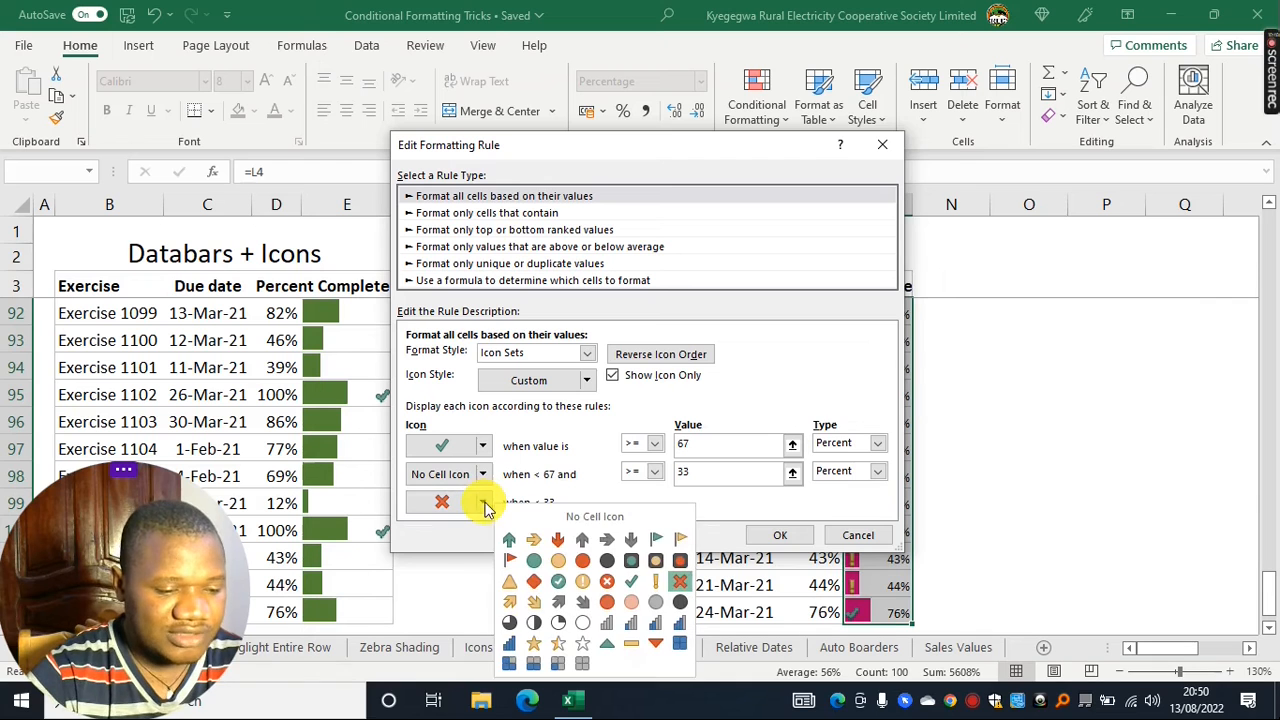
{"action": "left_click", "coordinate": [549, 517]}
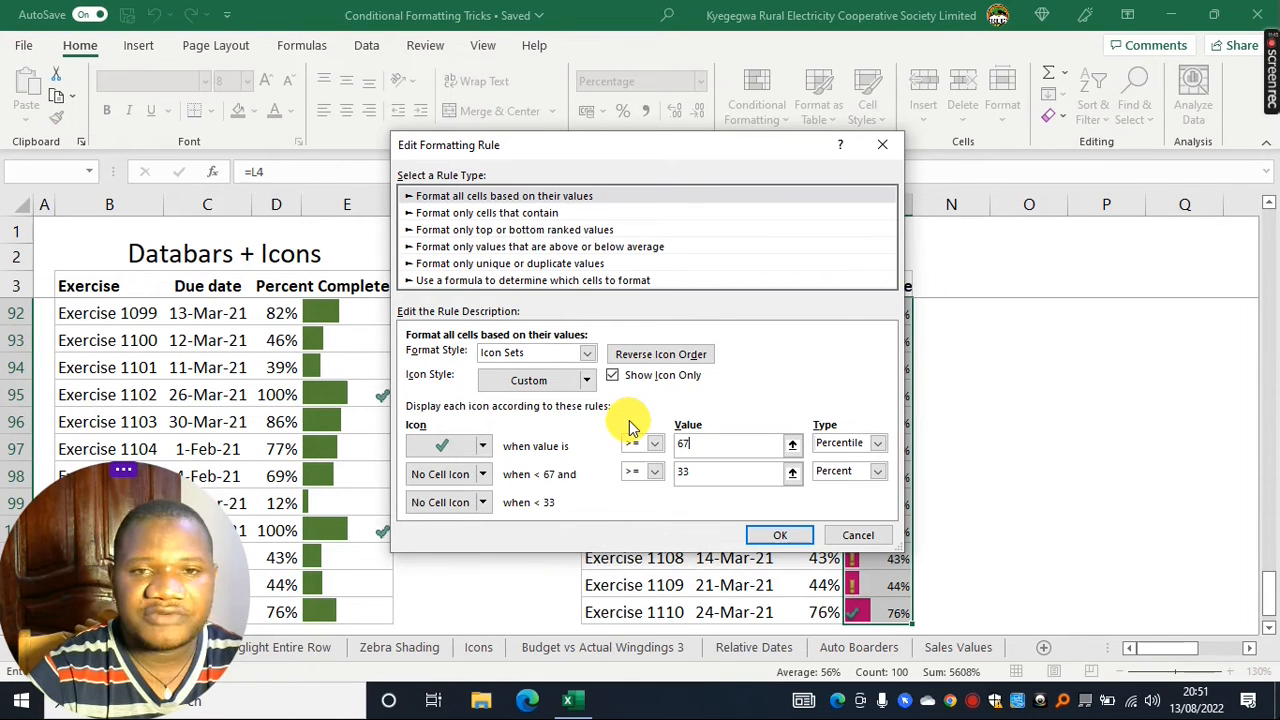
Set both threshold types of the icon set rule to Number, and apply the changed rule.
{"action": "left_click", "coordinate": [877, 443]}
{"action": "left_click", "coordinate": [843, 459]}
{"action": "left_click", "coordinate": [866, 472]}
{"action": "left_click", "coordinate": [845, 487]}
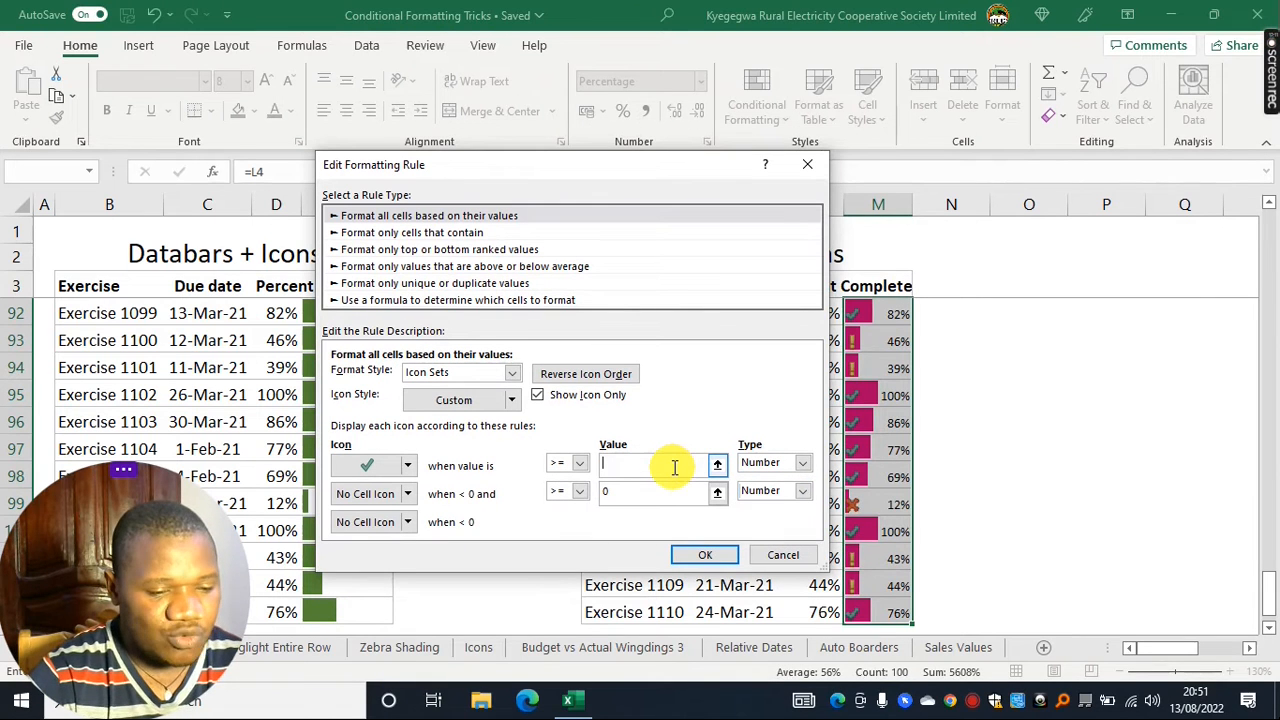
{"action": "left_click", "coordinate": [705, 554]}
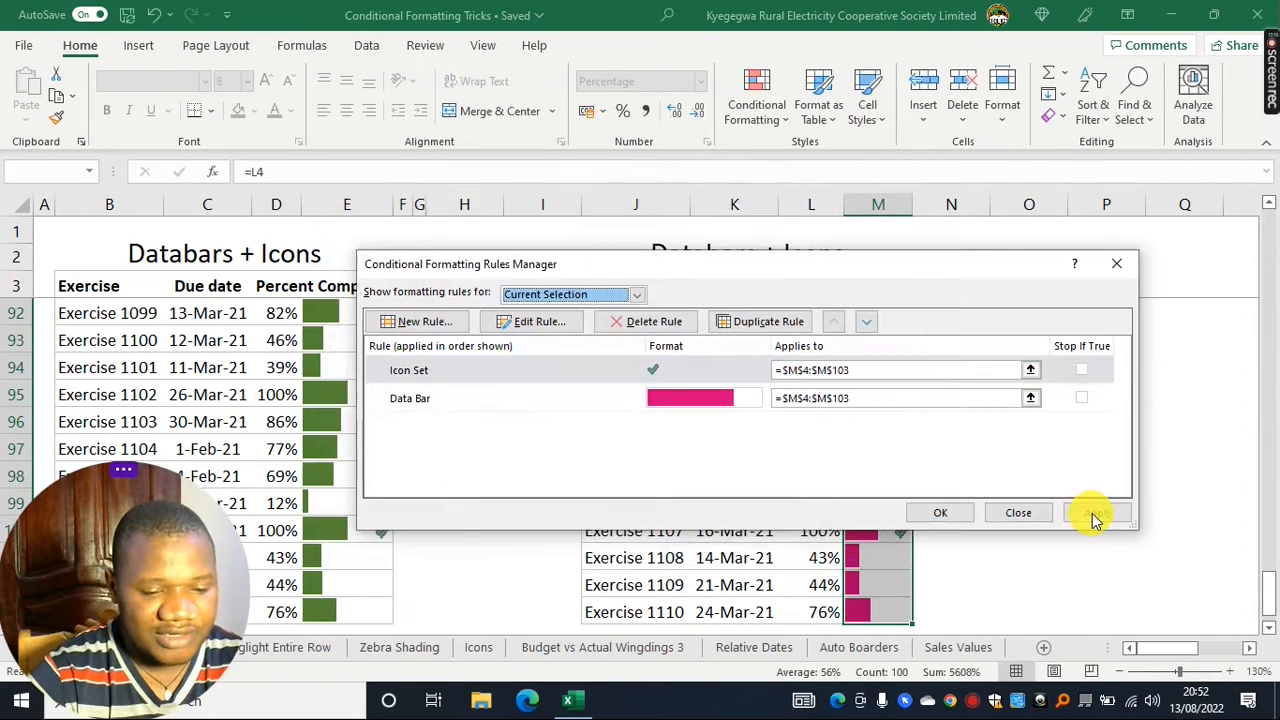
{"action": "left_click", "coordinate": [1018, 512]}
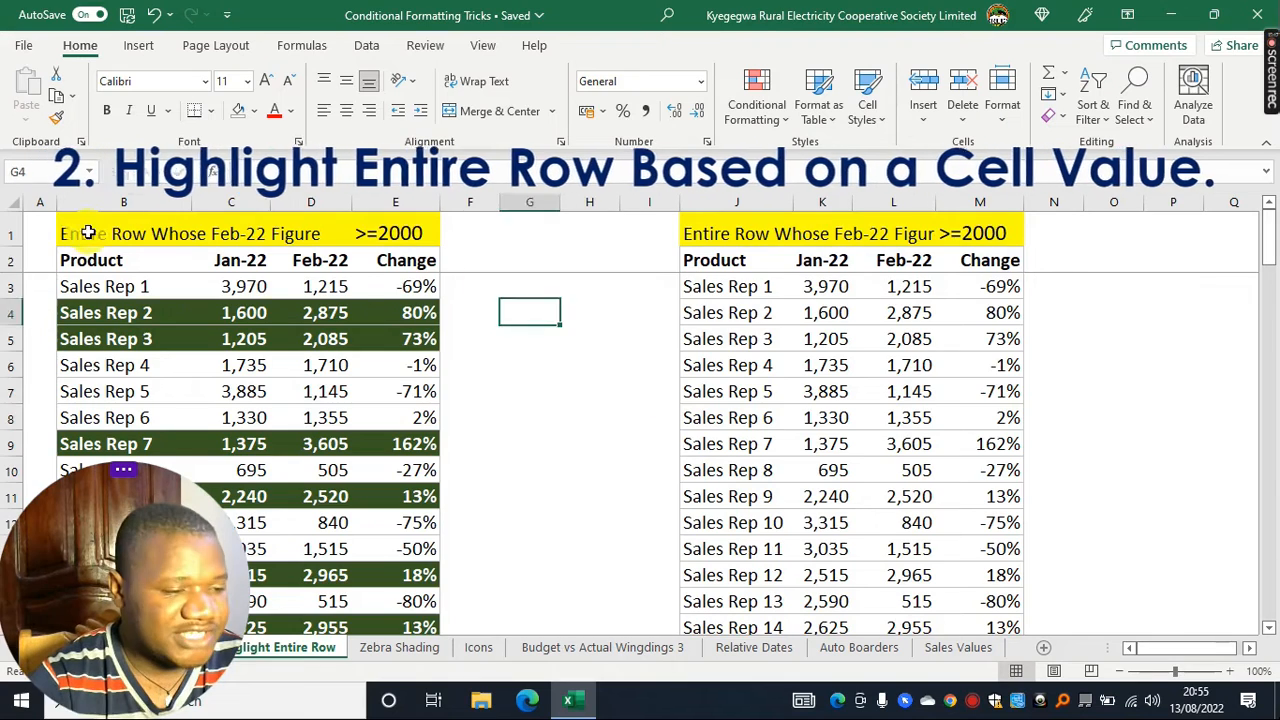
Examine the highlighted rows and their Feb-22 figures in the first table of the entire-row highlighting sheet.
{"action": "left_click_drag", "start_coordinate": [82, 233], "coordinate": [437, 483]}
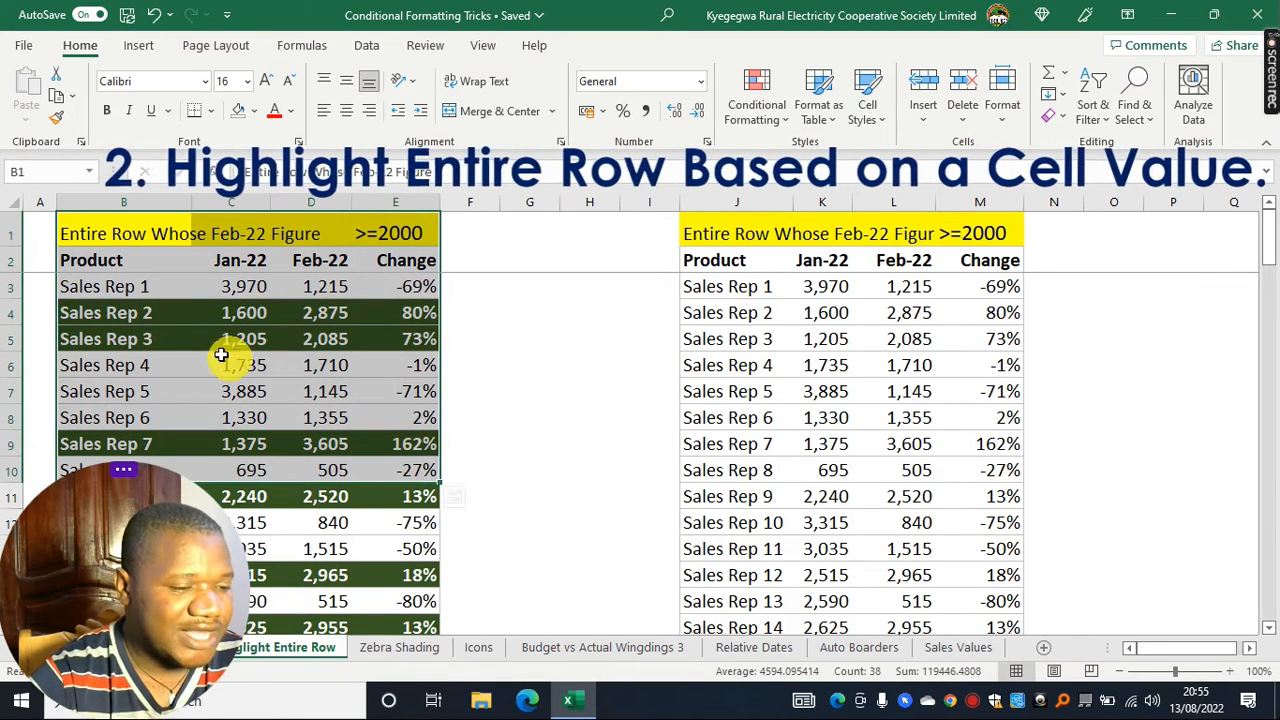
{"action": "left_click", "coordinate": [90, 313]}
{"action": "left_click_drag", "start_coordinate": [90, 313], "coordinate": [412, 311]}
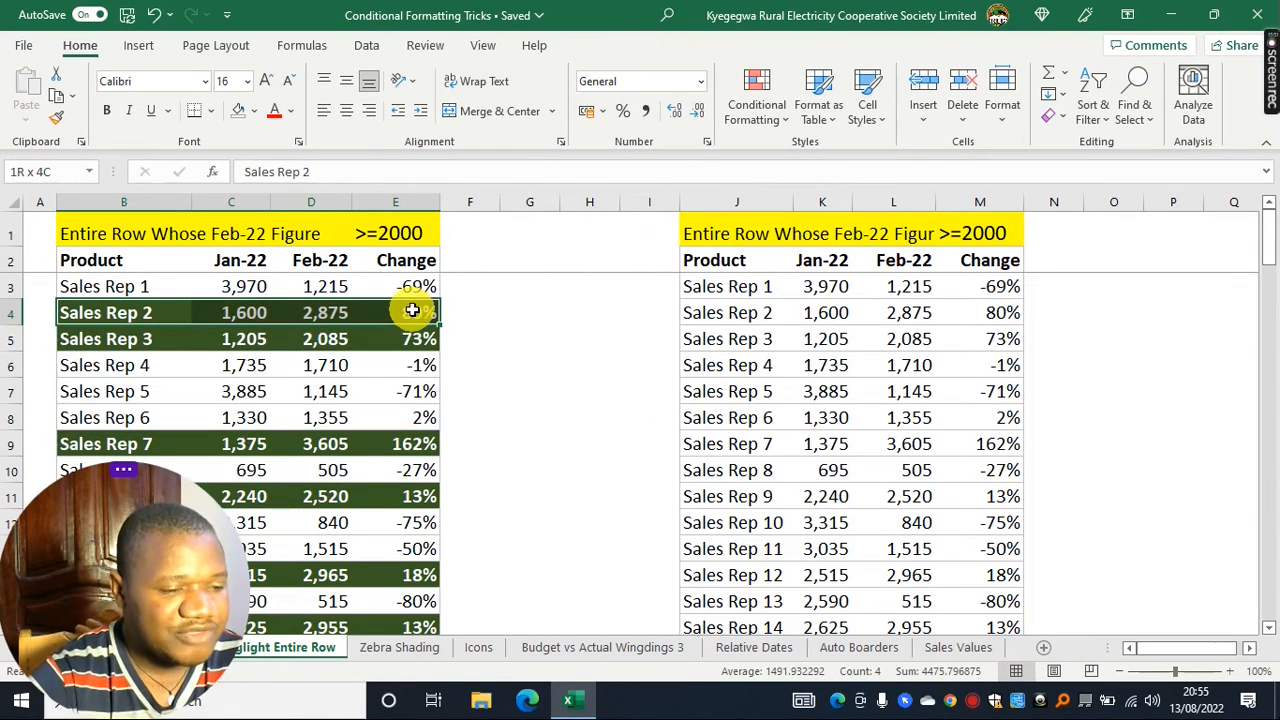
{"action": "left_click_drag", "start_coordinate": [329, 232], "coordinate": [326, 396]}
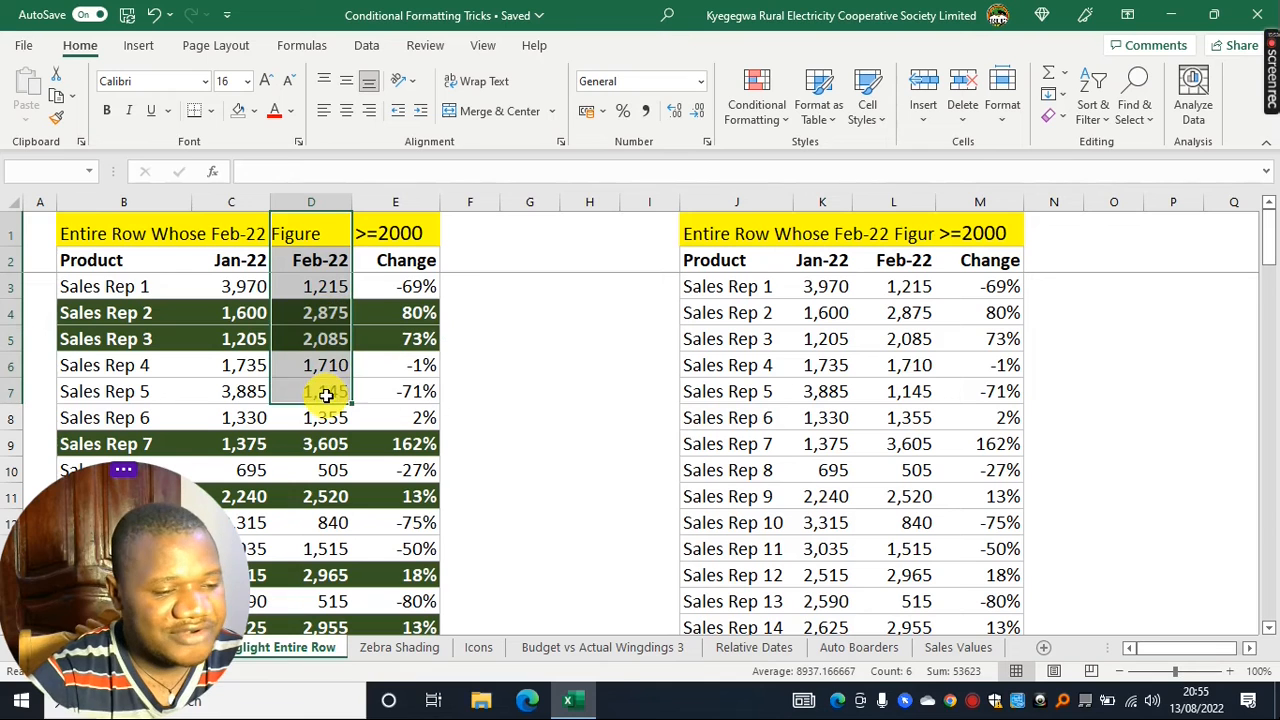
{"action": "left_click", "coordinate": [314, 315]}
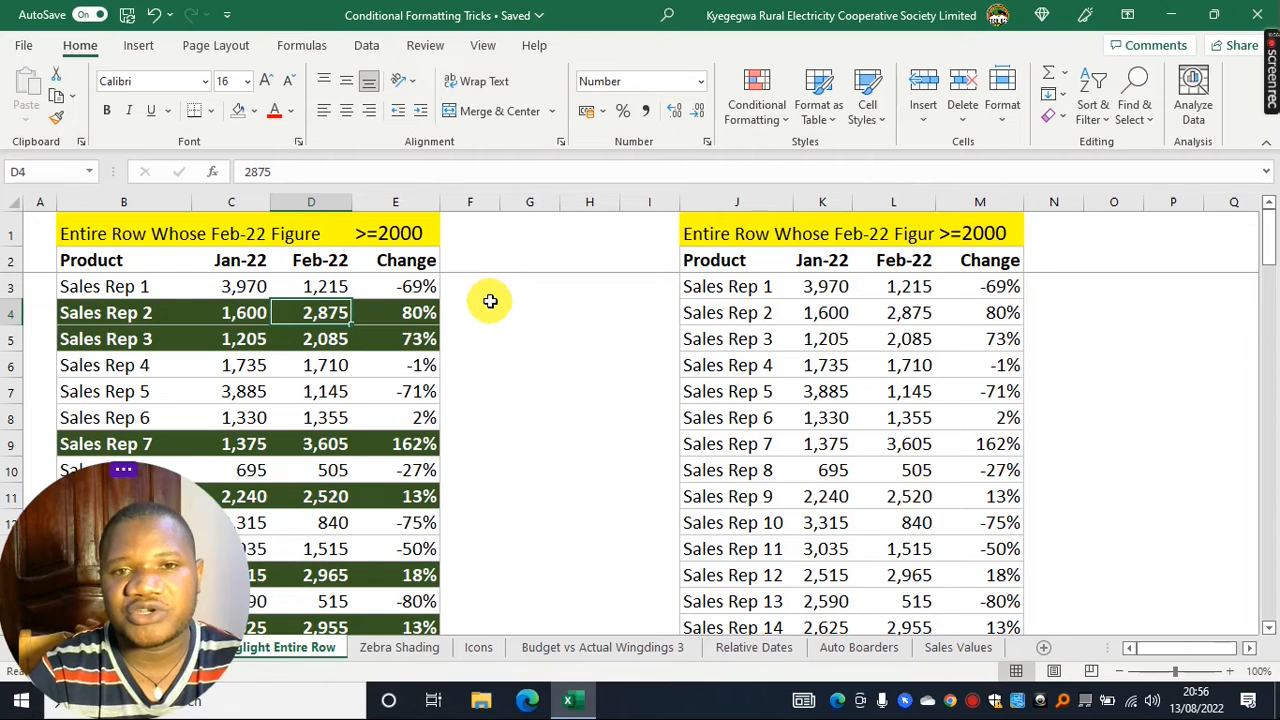
Enter the test formula =L3>=2000 in cell N3 beside the second table.
{"action": "left_click", "coordinate": [1062, 289]}
{"action": "type", "text": "="}
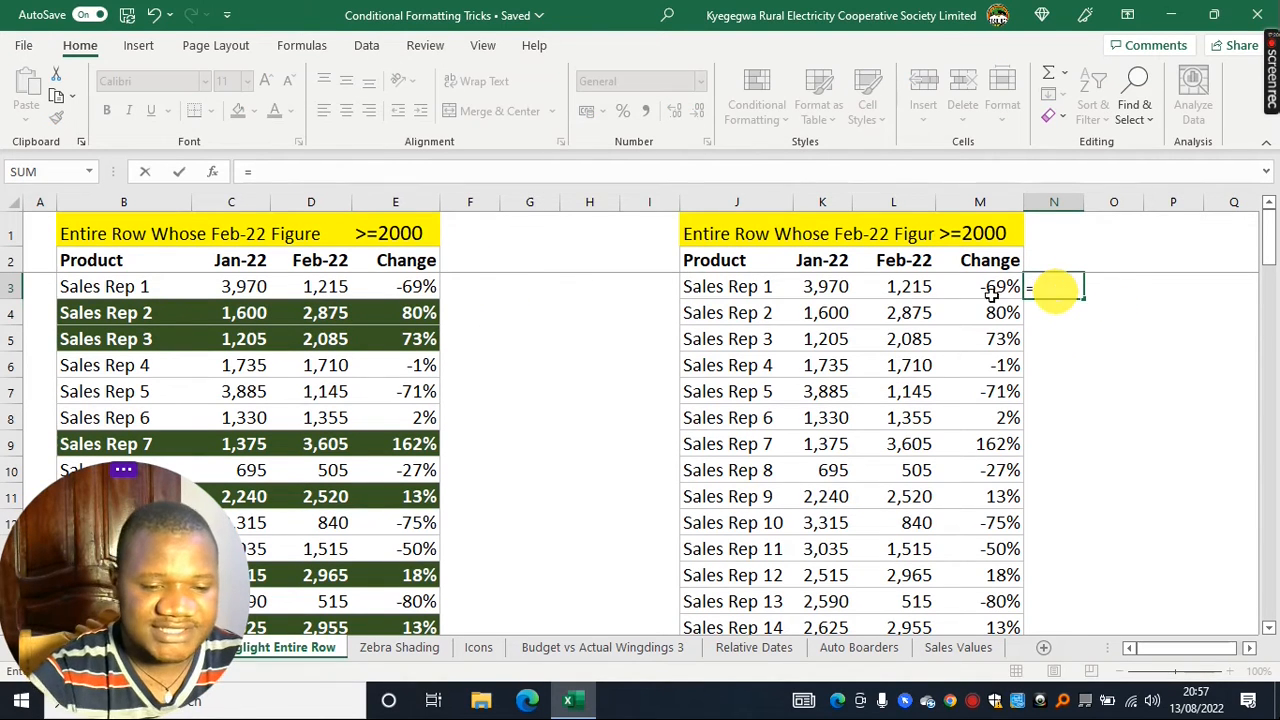
{"action": "left_click", "coordinate": [913, 287]}
{"action": "type", "text": ">"}
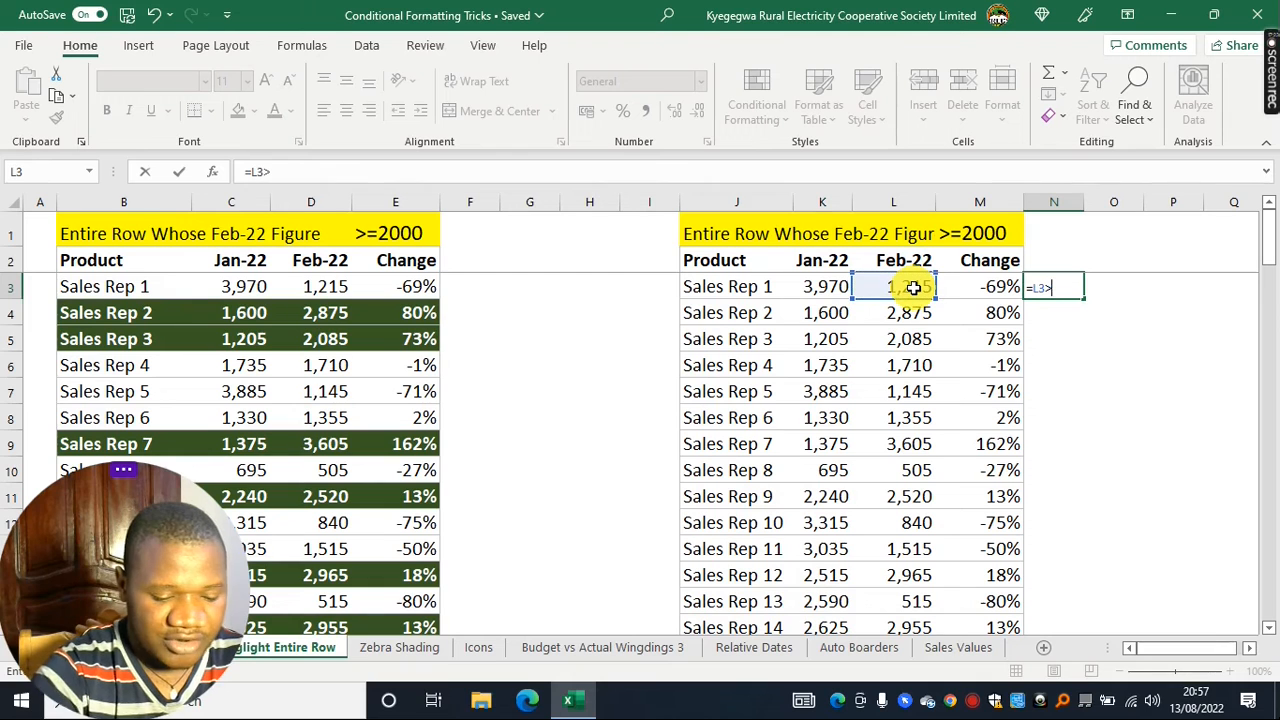
{"action": "type", "text": "=200"}
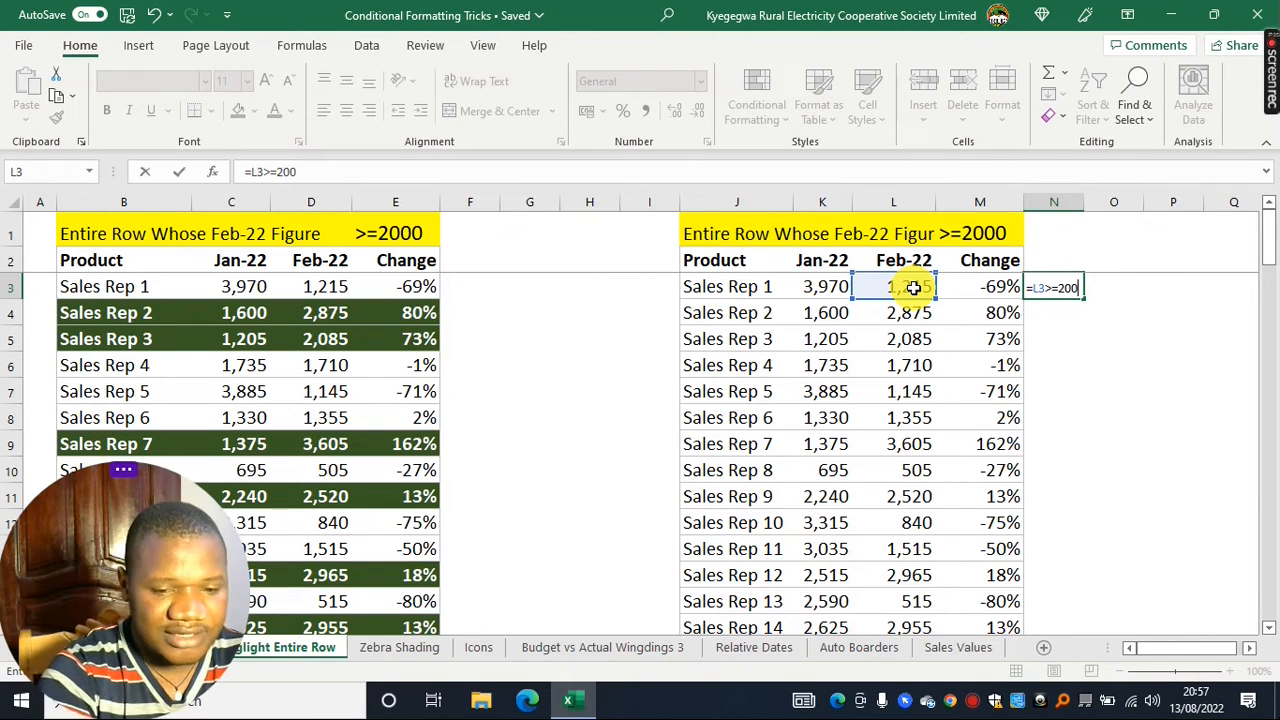
{"action": "type", "text": "0"}
{"action": "key", "text": "Return"}
Fill the test formula from N3 down to N4 and compare it with Sales Rep 2's Feb-22 figure.
{"action": "left_click", "coordinate": [1053, 287]}
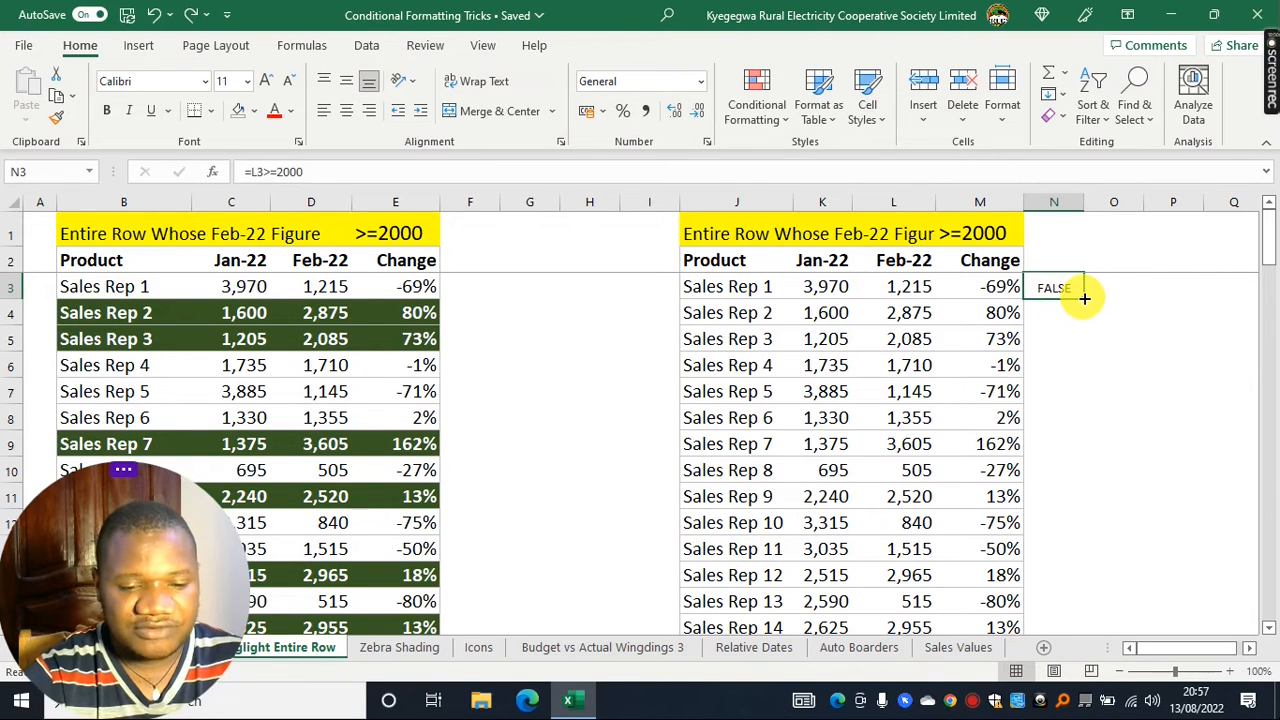
{"action": "left_click_drag", "start_coordinate": [1084, 297], "coordinate": [1083, 318]}
{"action": "left_click", "coordinate": [1050, 314]}
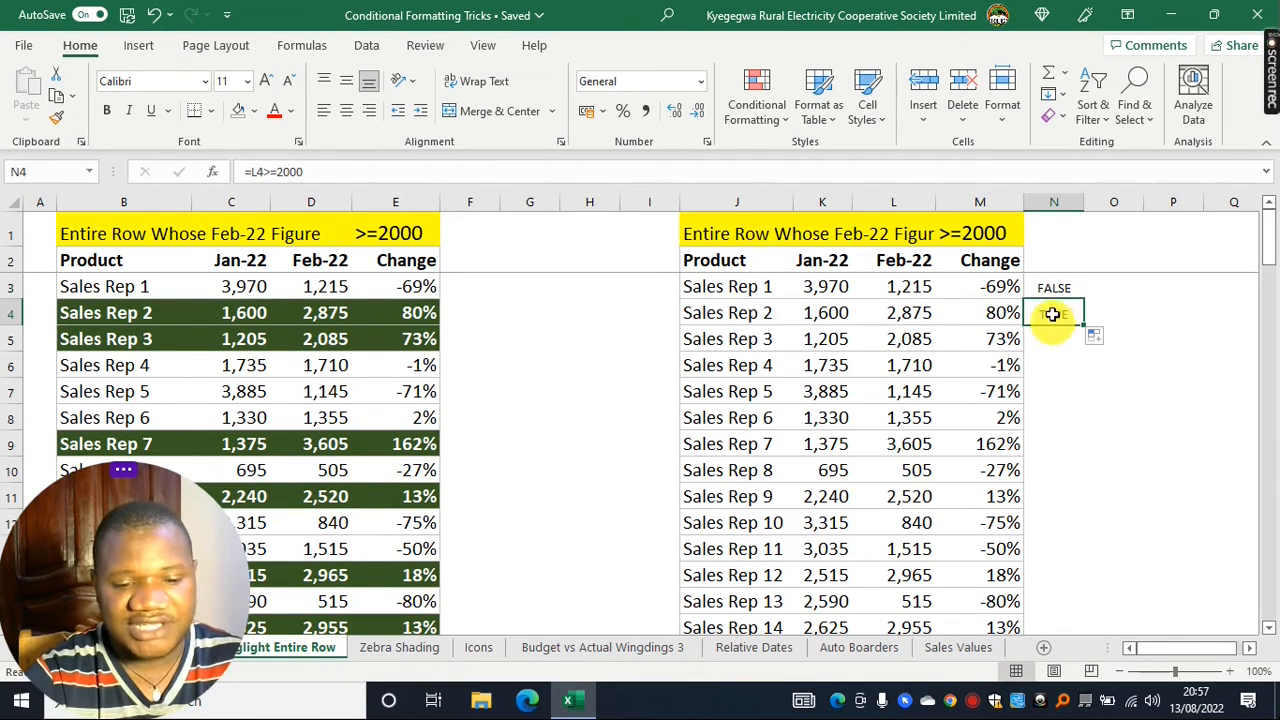
{"action": "left_click", "coordinate": [914, 313]}
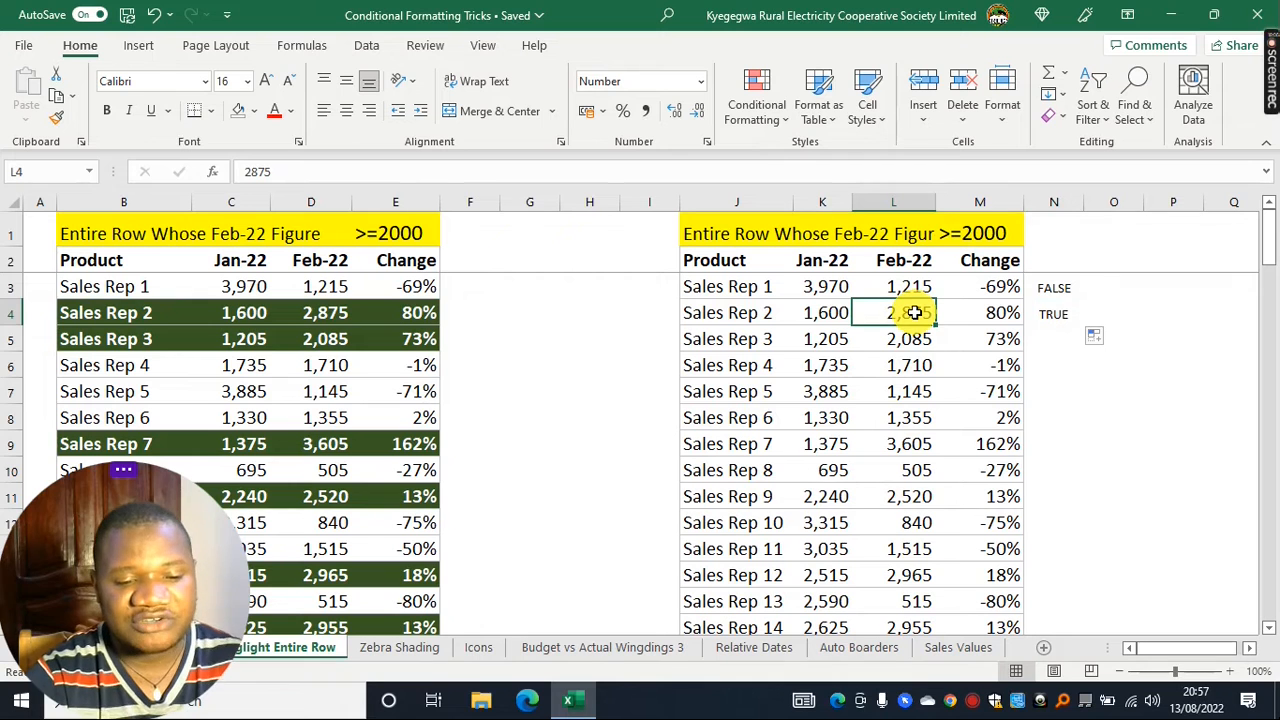
Lock the column reference in N3's test formula so that it reads =$L3>=2000.
{"action": "left_click", "coordinate": [1052, 290]}
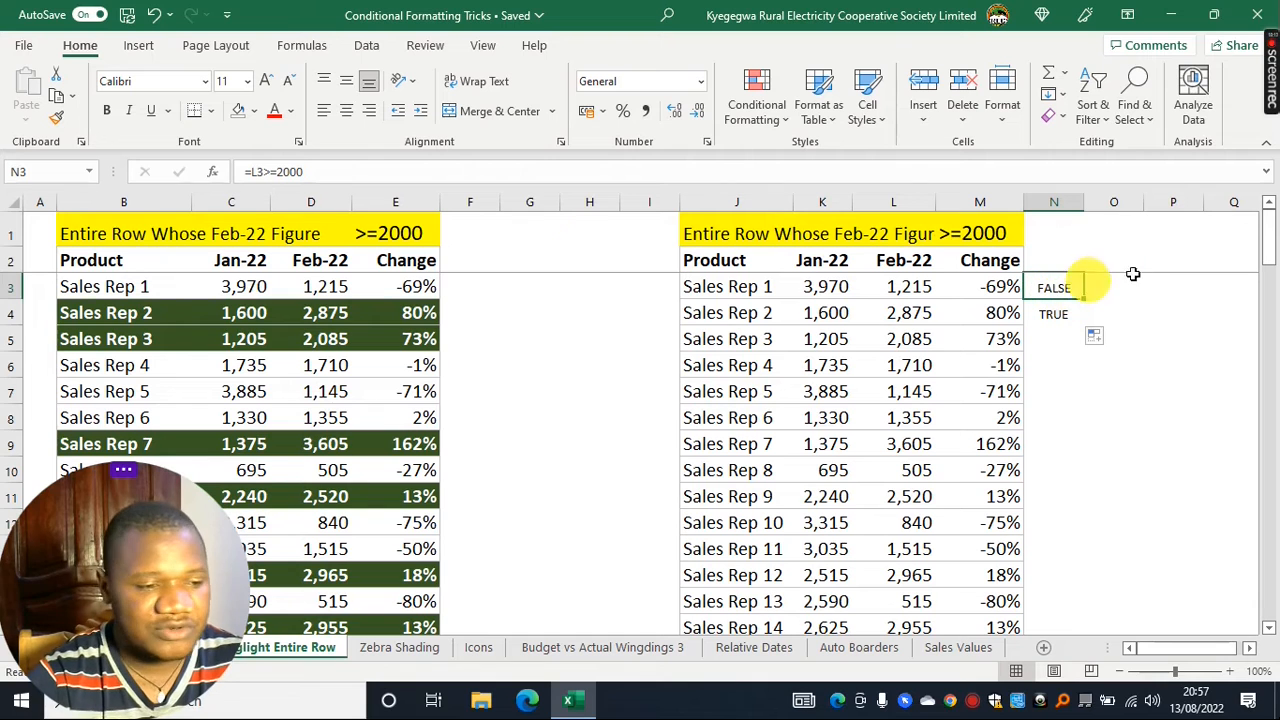
{"action": "left_click", "coordinate": [255, 172]}
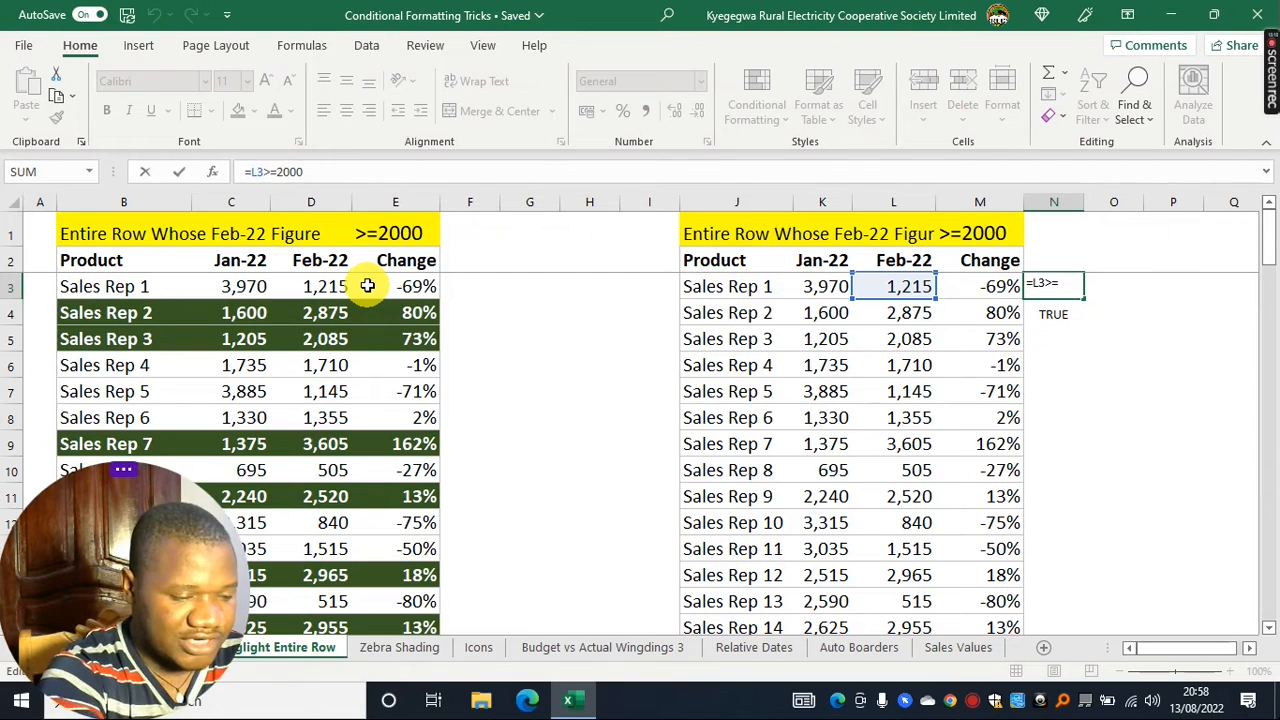
{"action": "key", "text": "Return"}
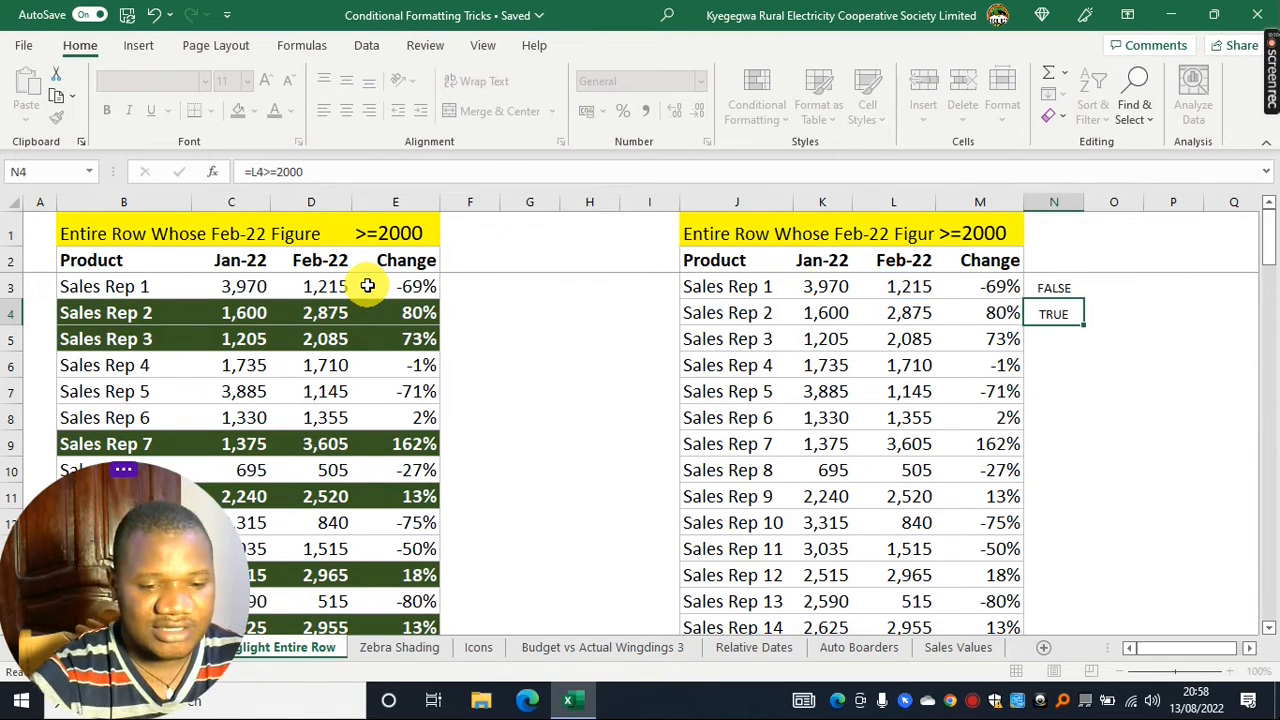
Copy the formula text =$L3>=2000 from cell N3 without changing the cell.
{"action": "left_click", "coordinate": [1054, 286]}
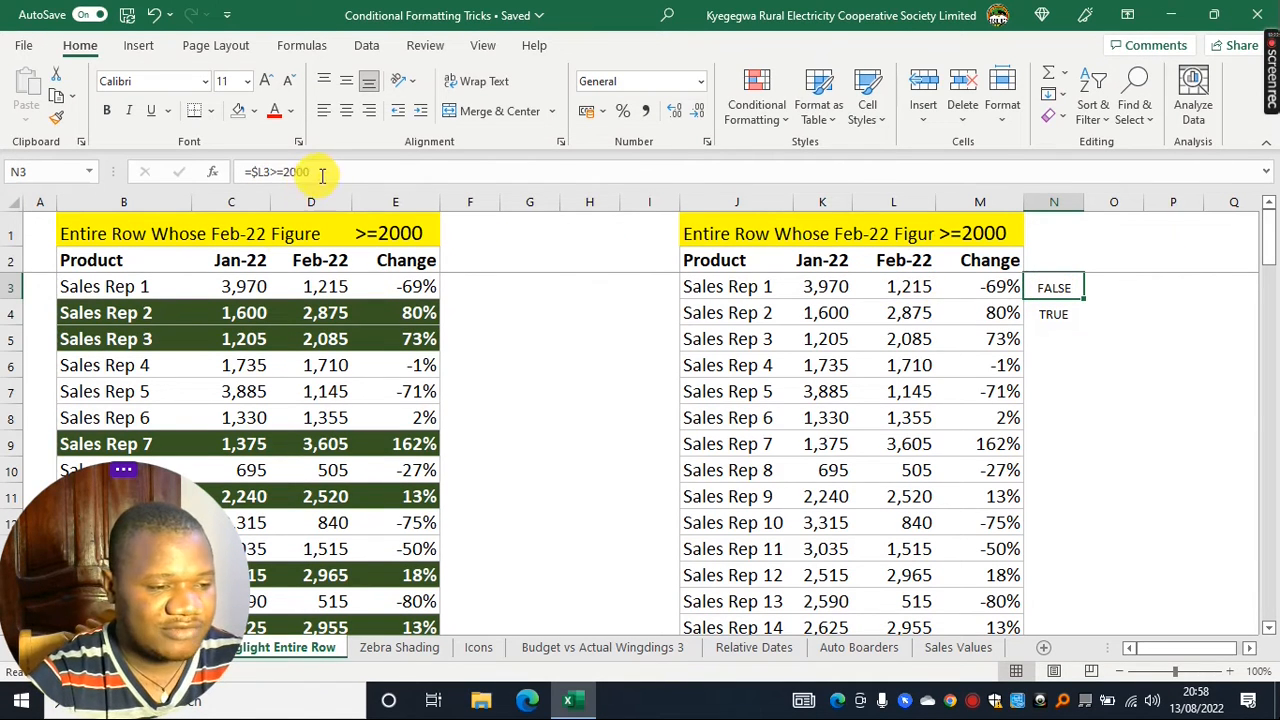
{"action": "left_click_drag", "start_coordinate": [320, 173], "coordinate": [180, 172]}
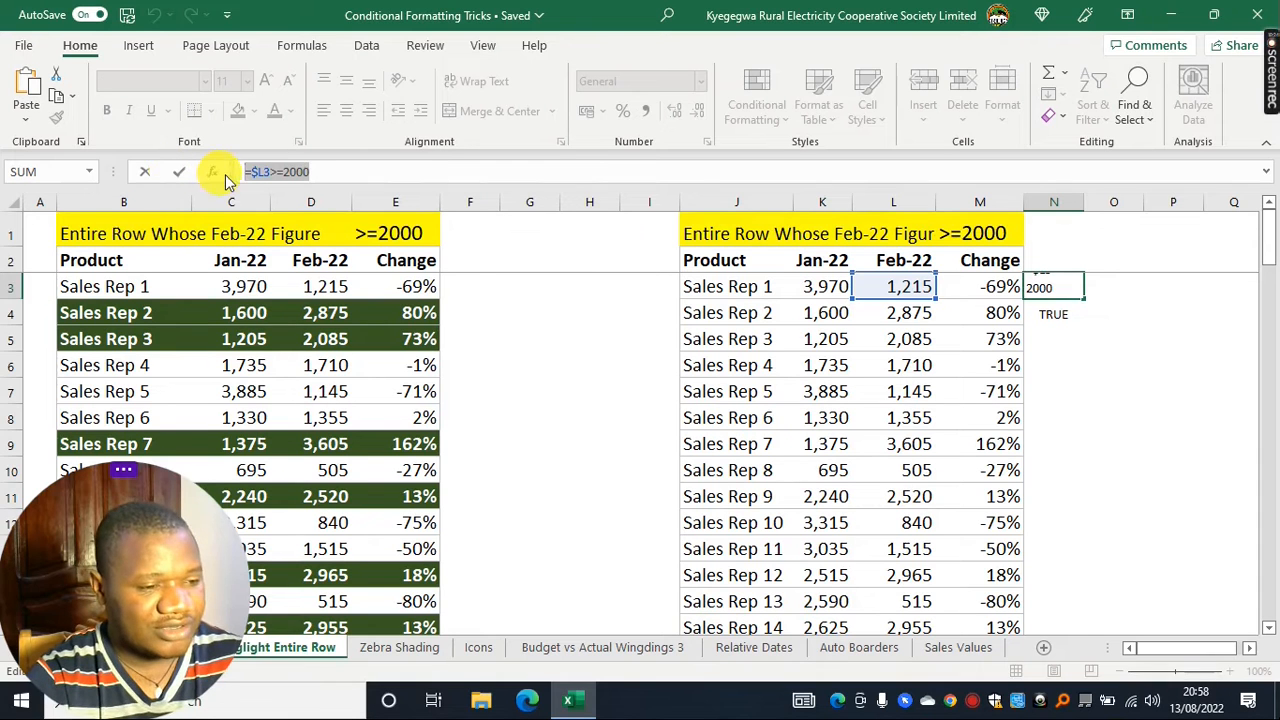
{"action": "key", "text": "ctrl+c"}
{"action": "key", "text": "Escape"}
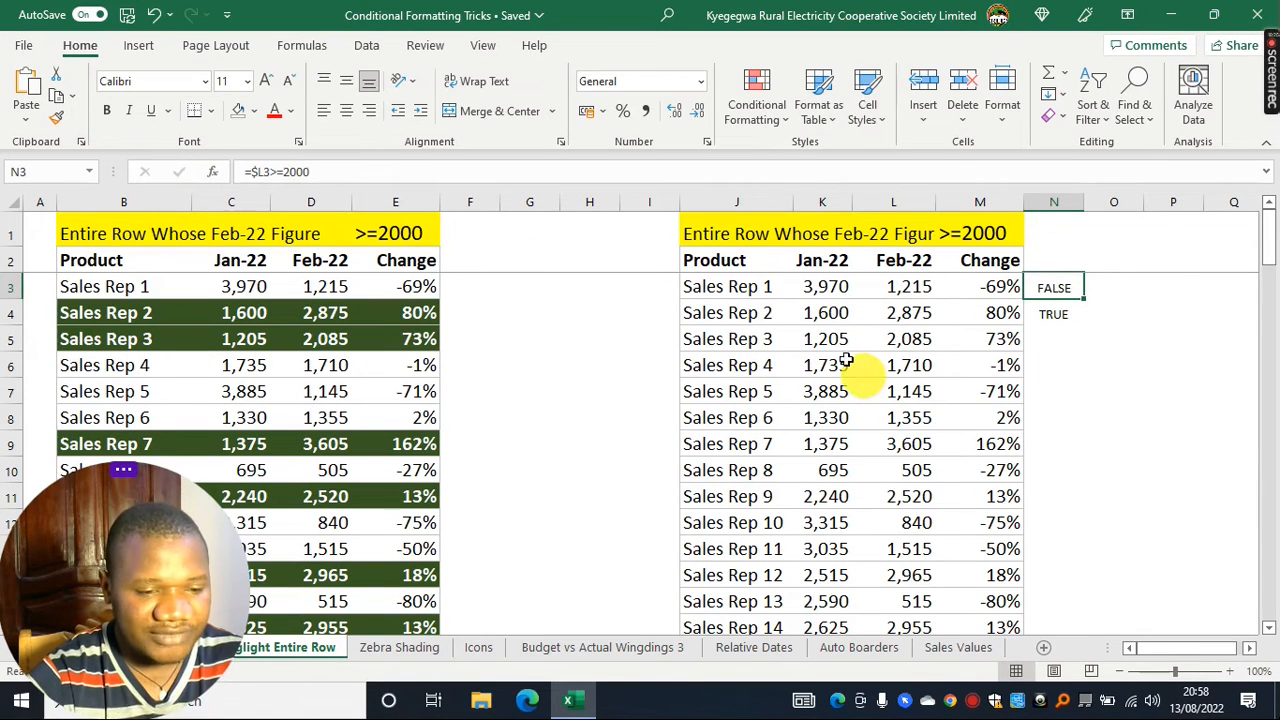
Start a formula-based conditional formatting rule for all data rows of the second table, using the copied formula =$L3>=2000.
{"action": "left_click_drag", "start_coordinate": [706, 286], "coordinate": [971, 287]}
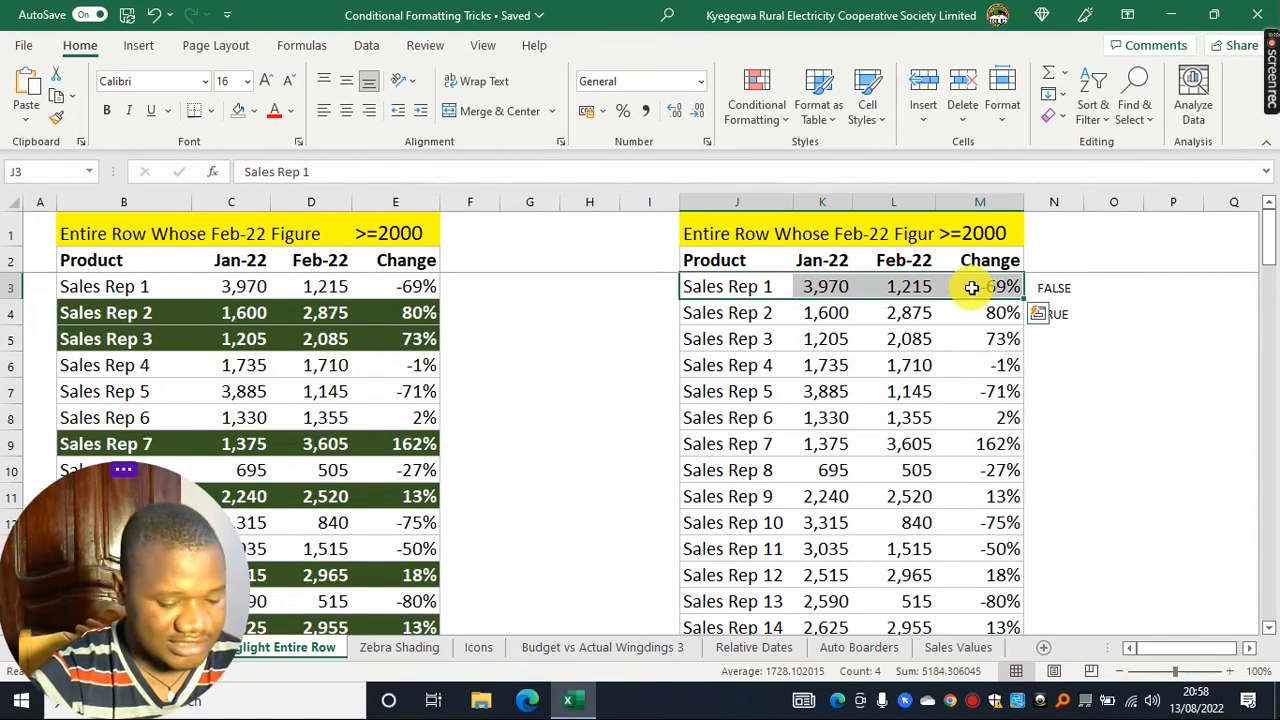
{"action": "key", "text": "ctrl+shift+Down"}
{"action": "left_click", "coordinate": [757, 112]}
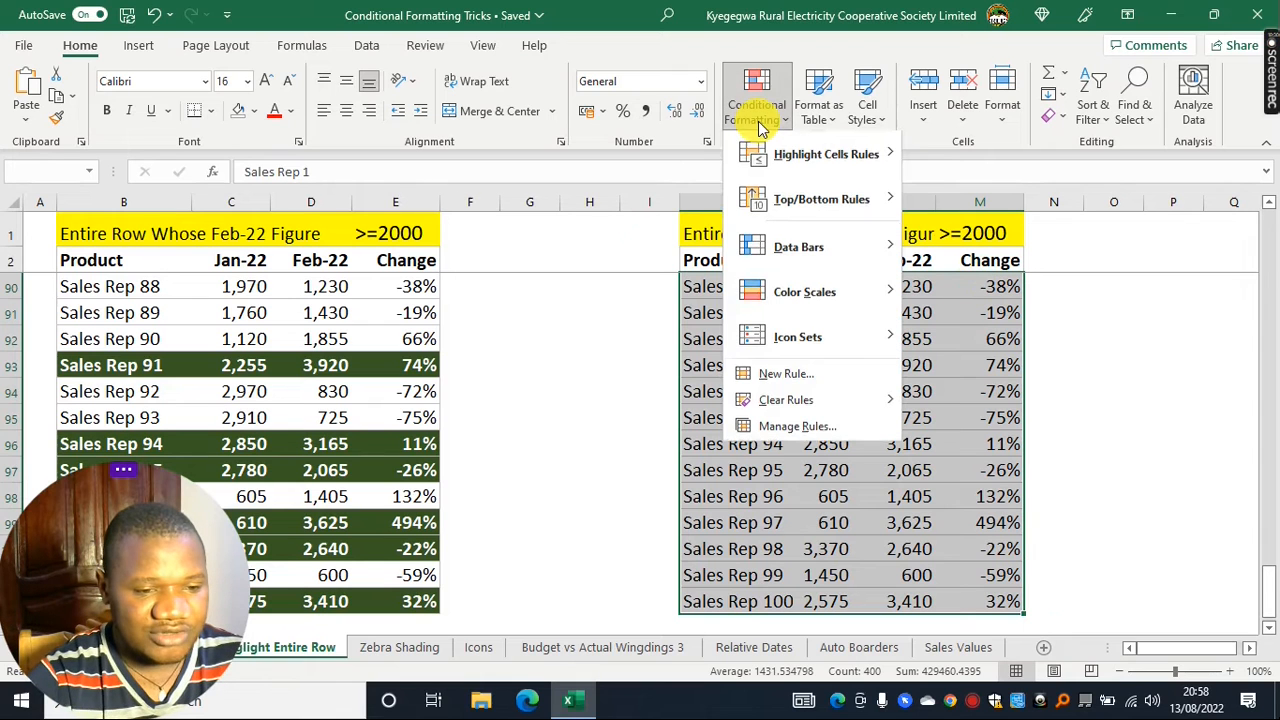
{"action": "left_click", "coordinate": [780, 380]}
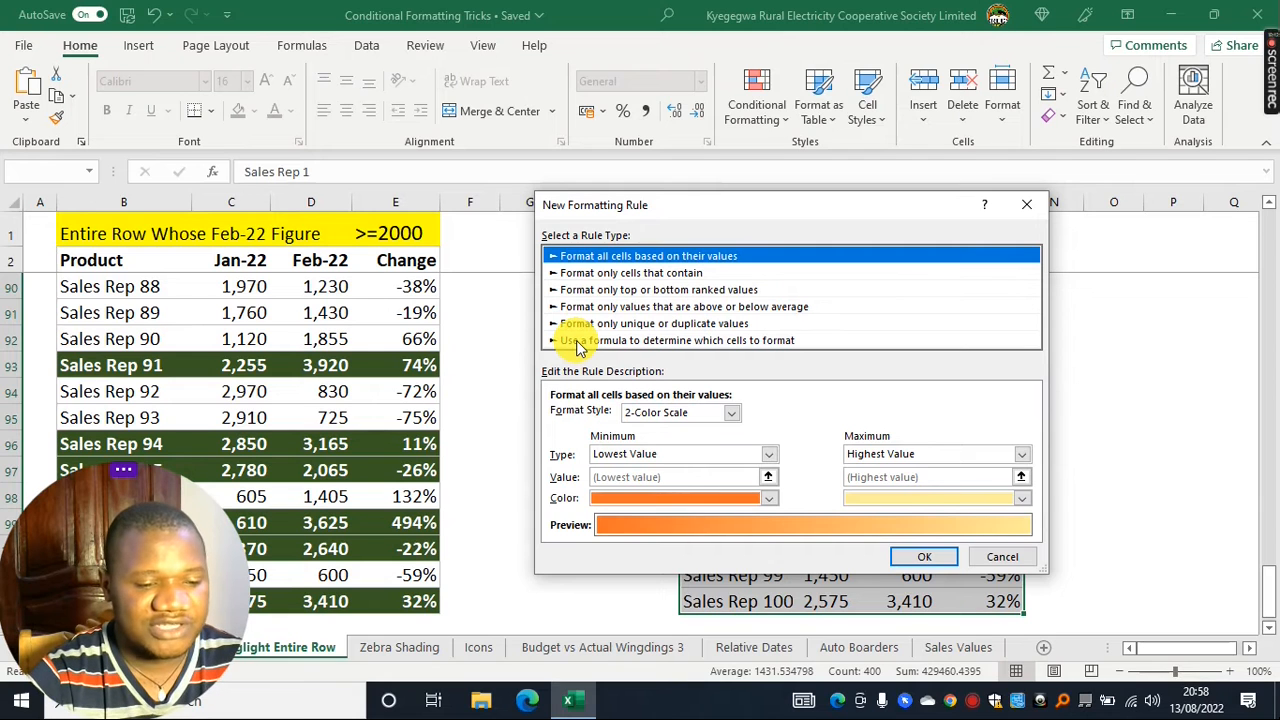
{"action": "left_click", "coordinate": [640, 340]}
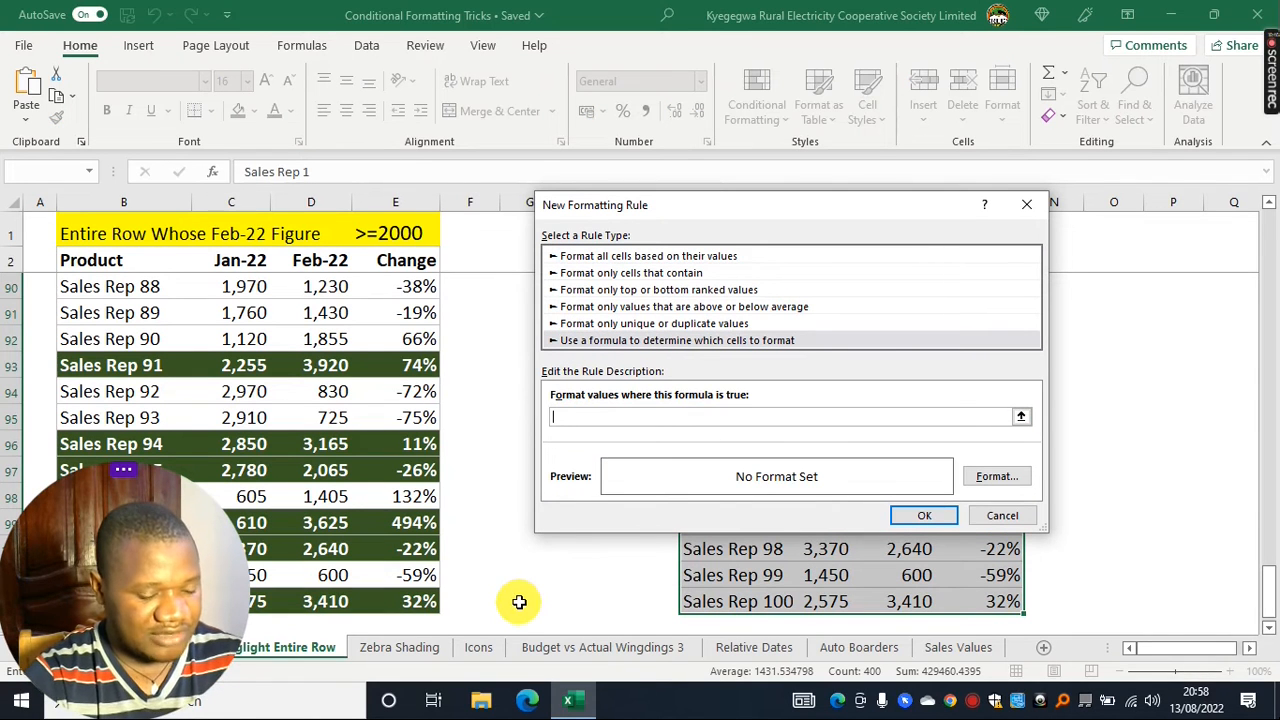
{"action": "key", "text": "ctrl+v"}
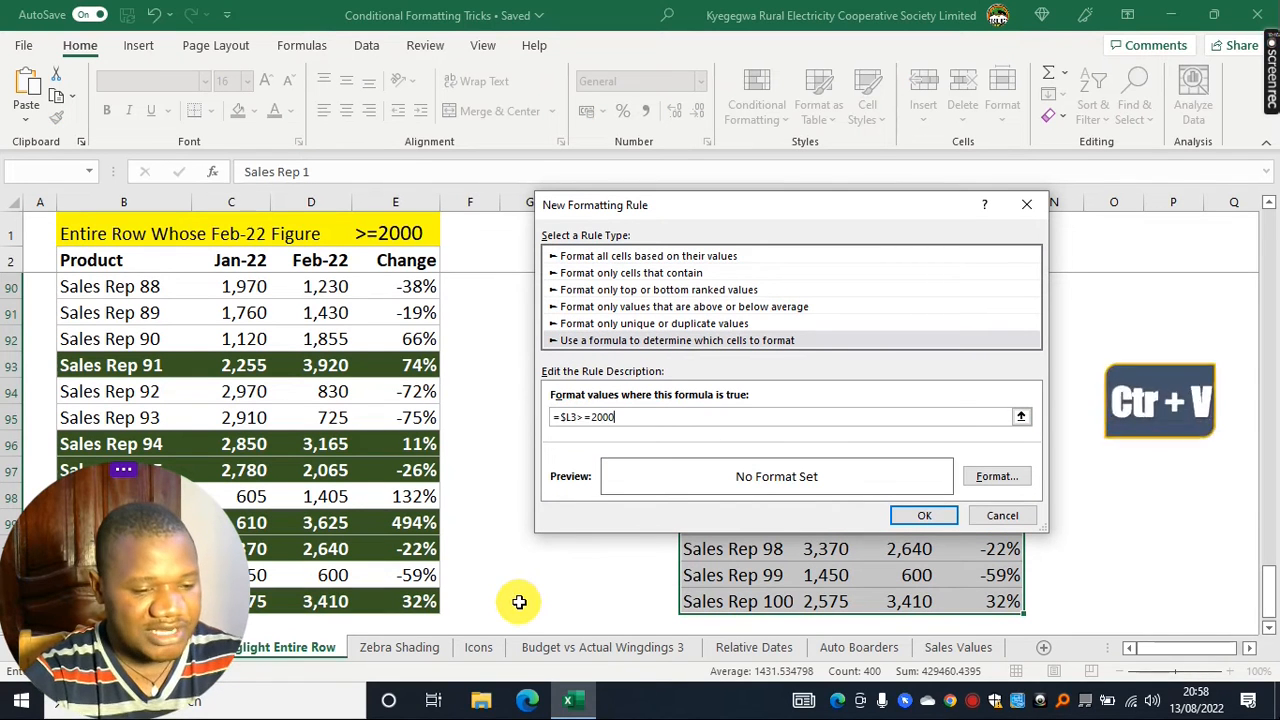
Give the rule a purple fill with bold white text and apply it to the second table.
{"action": "left_click", "coordinate": [995, 478]}
{"action": "left_click", "coordinate": [688, 162]}
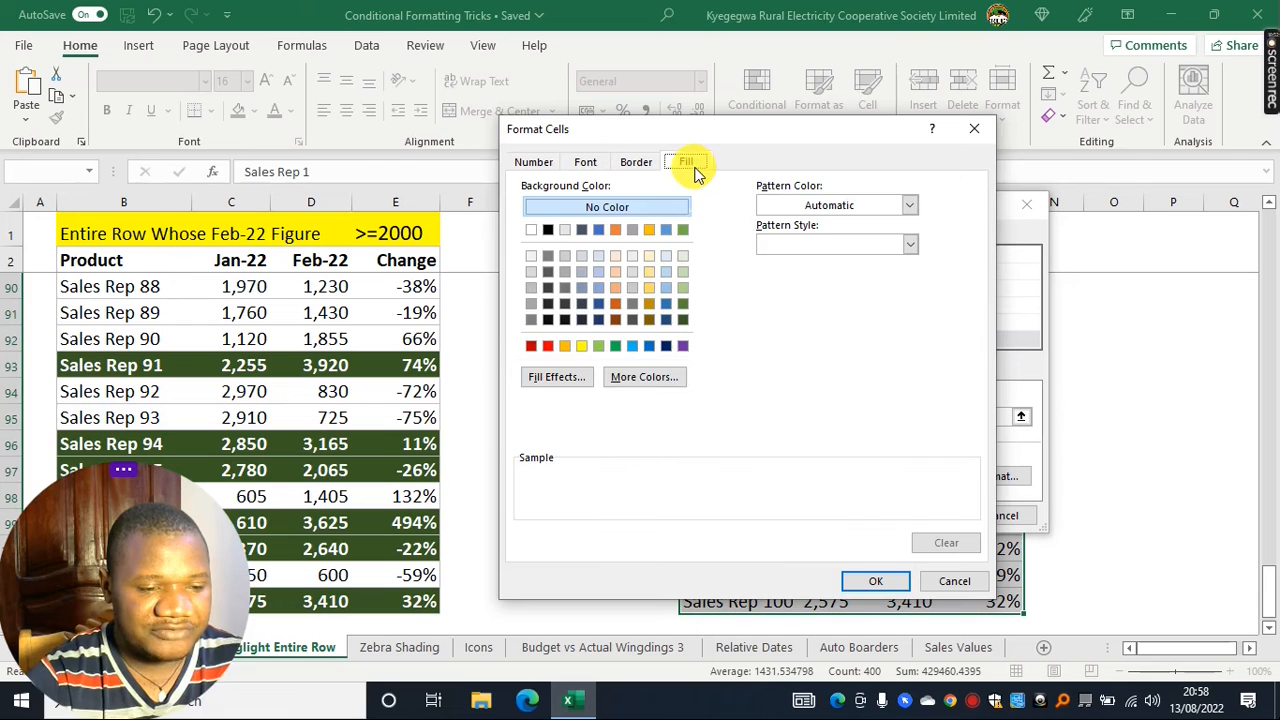
{"action": "left_click", "coordinate": [685, 346]}
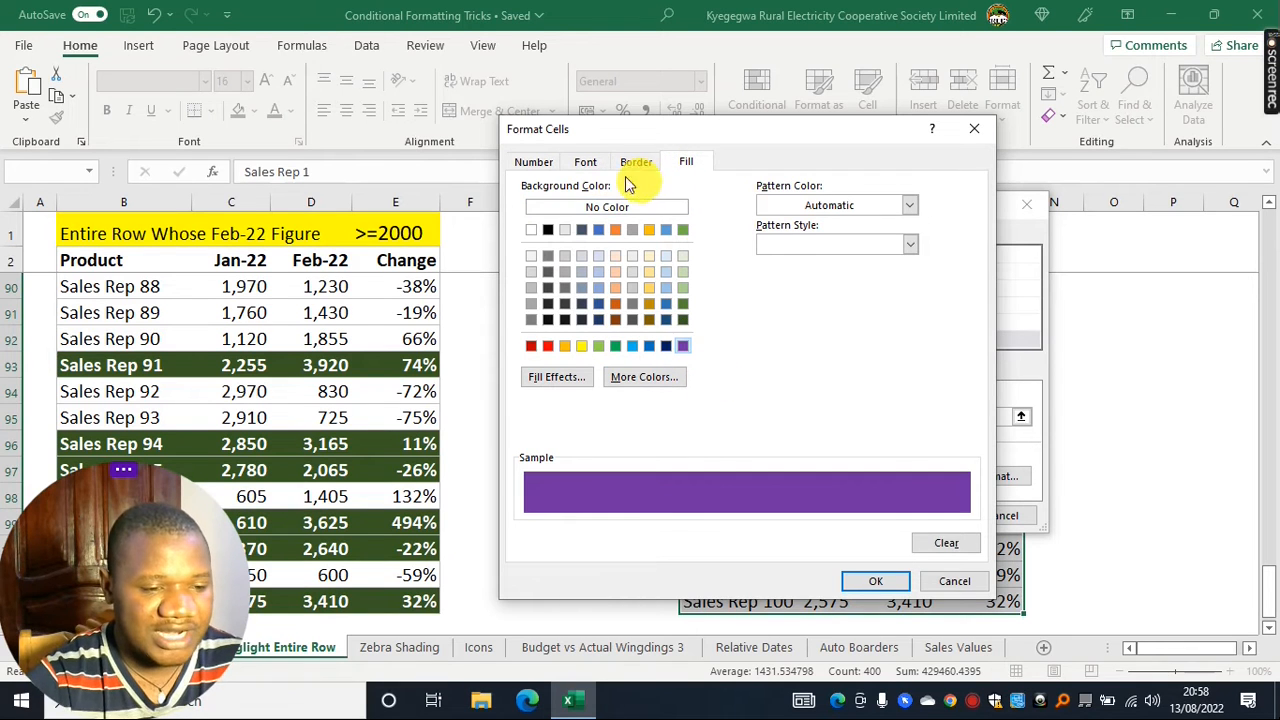
{"action": "left_click", "coordinate": [588, 163]}
{"action": "left_click", "coordinate": [786, 246]}
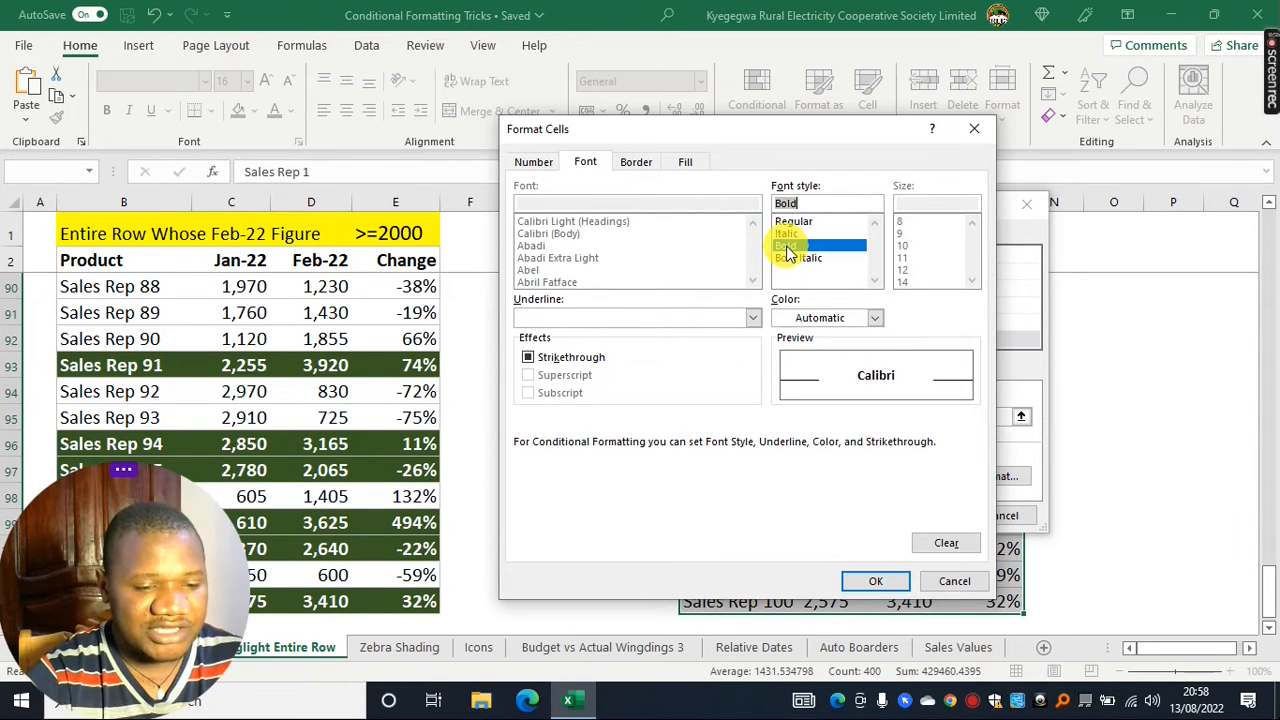
{"action": "left_click", "coordinate": [874, 318]}
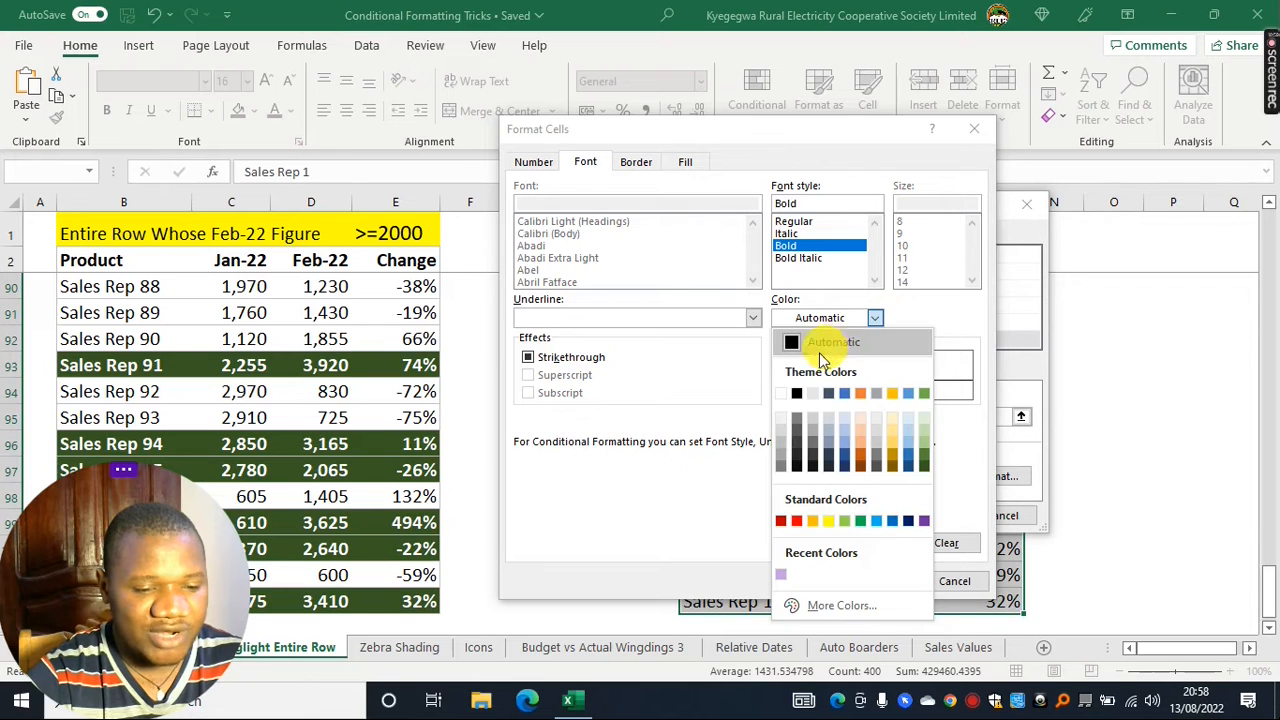
{"action": "left_click", "coordinate": [790, 393]}
{"action": "left_click", "coordinate": [873, 580]}
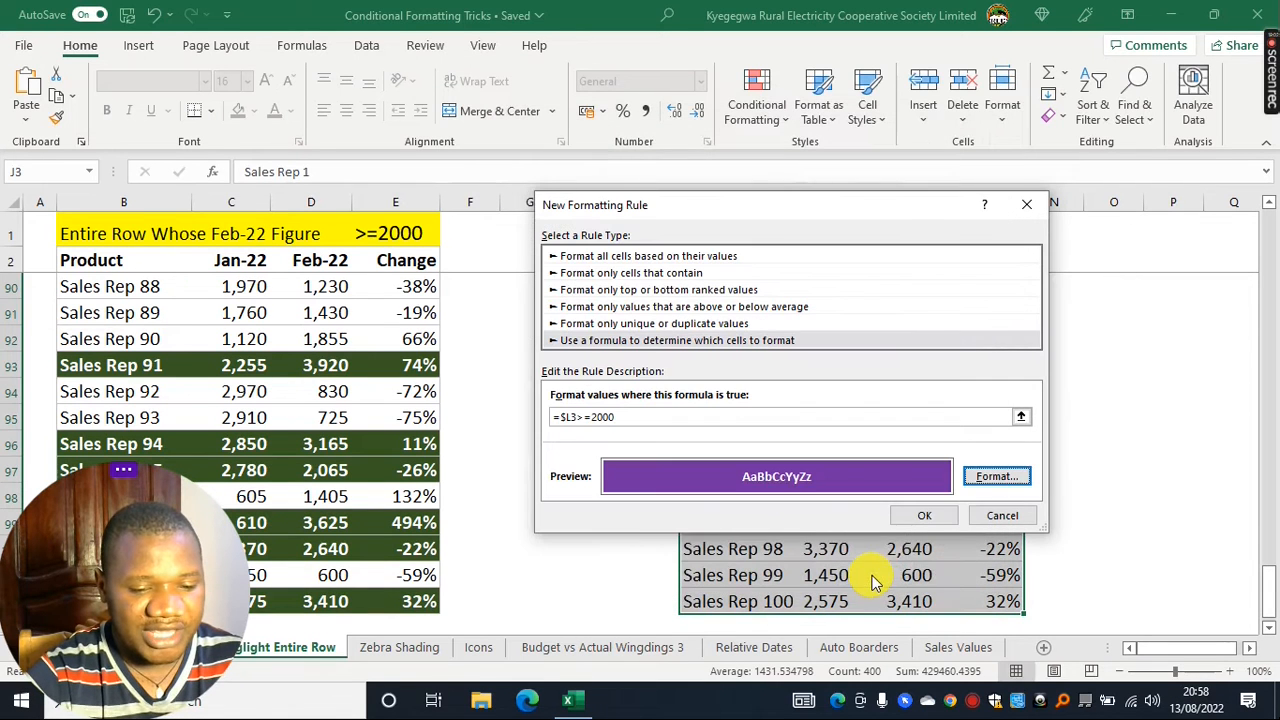
{"action": "left_click", "coordinate": [916, 516]}
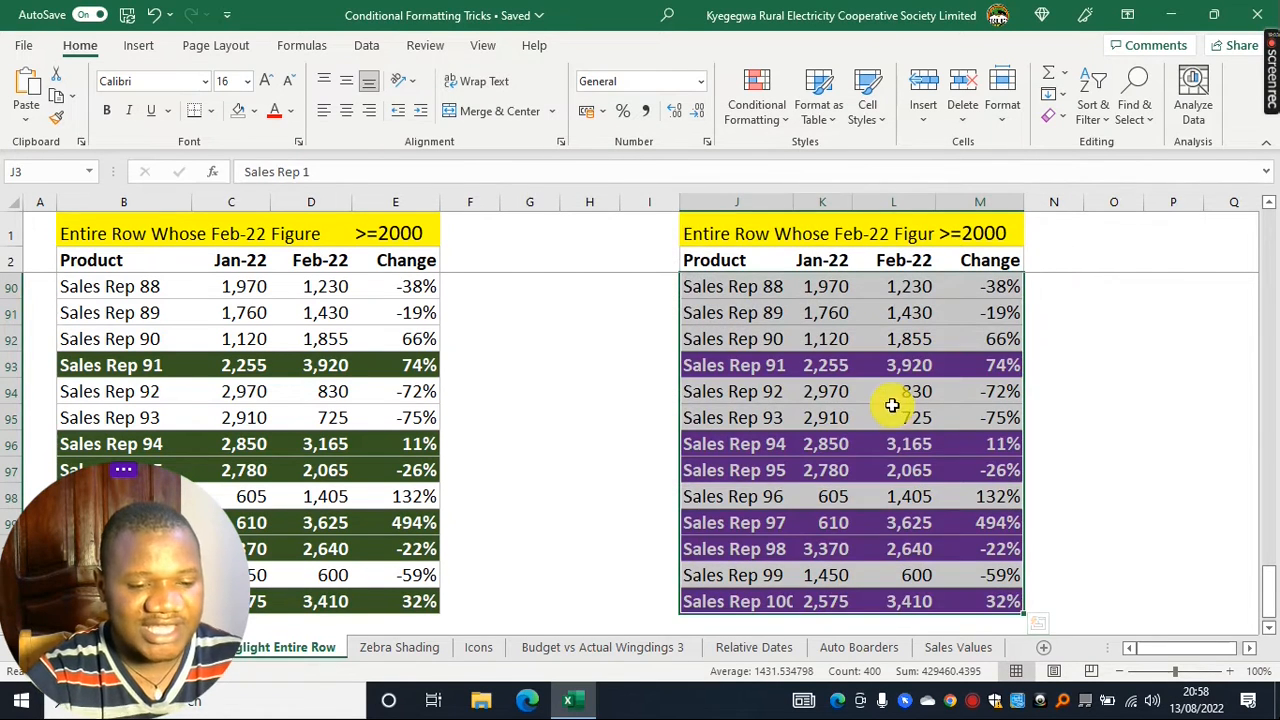
{"action": "scroll", "coordinate": [880, 410], "scroll_direction": "up", "scroll_amount": 20}
{"action": "left_click", "coordinate": [850, 418]}
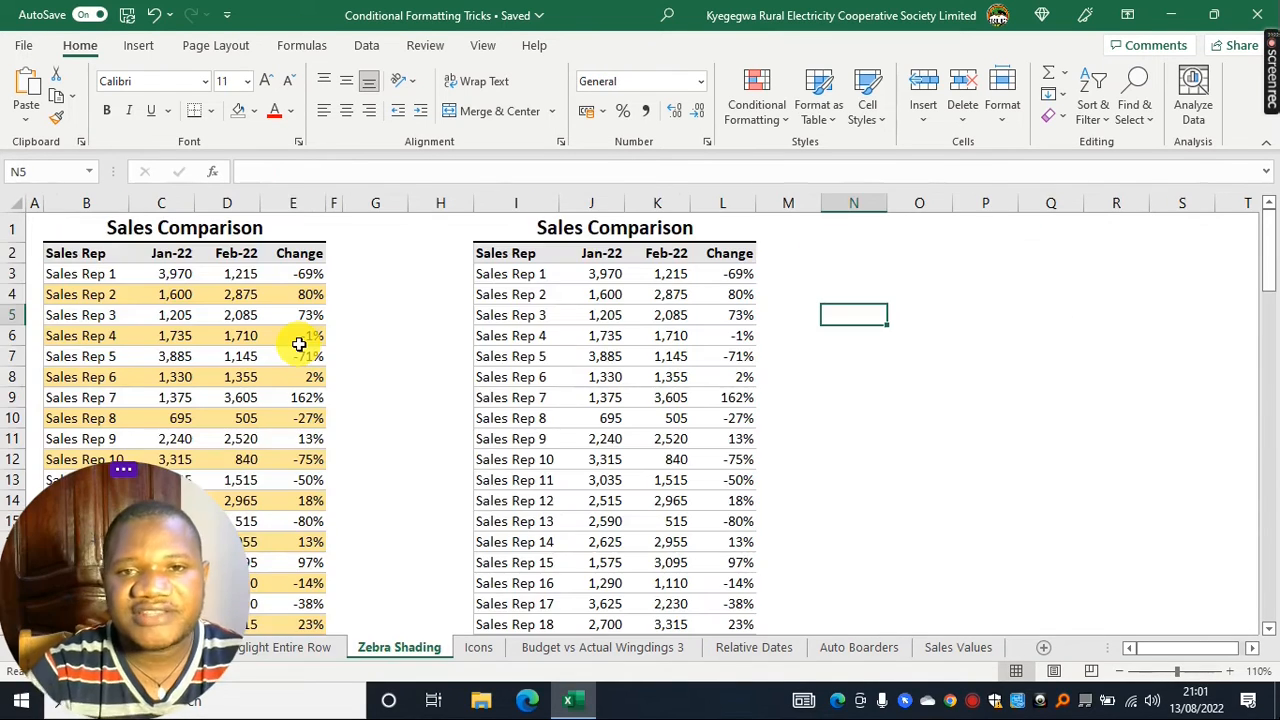
Examine the zebra shading in the first Sales Comparison table and compare the shaded rows with their row numbers.
{"action": "left_click", "coordinate": [155, 257]}
{"action": "scroll", "coordinate": [163, 278], "scroll_direction": "down", "scroll_amount": 2}
{"action": "scroll", "coordinate": [163, 278], "scroll_direction": "down", "scroll_amount": 1}
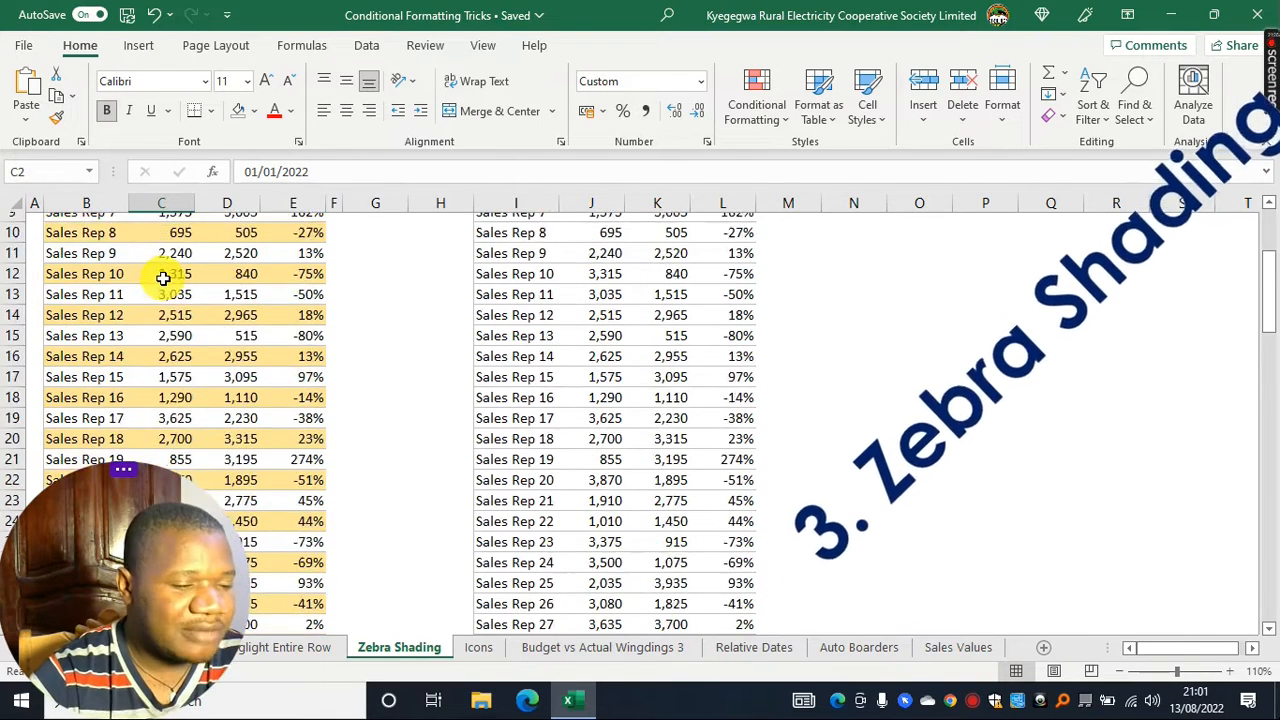
{"action": "scroll", "coordinate": [163, 278], "scroll_direction": "up", "scroll_amount": 3}
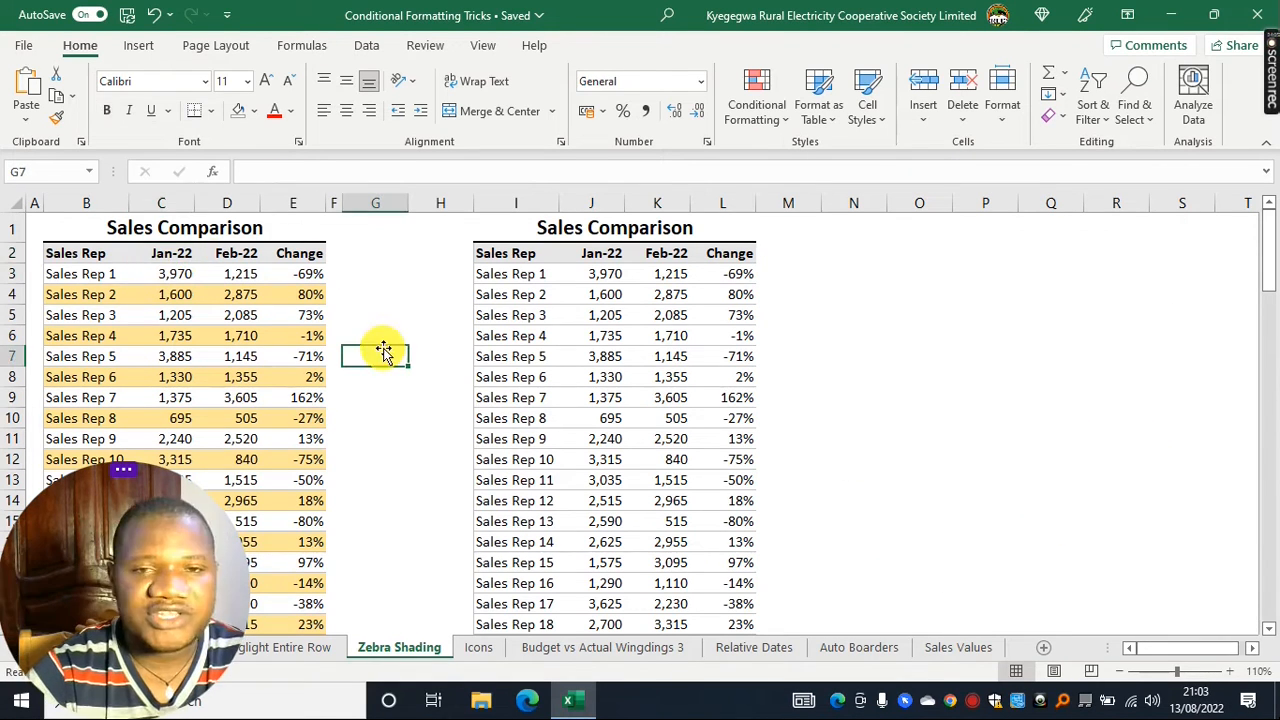
{"action": "left_click", "coordinate": [131, 314]}
{"action": "left_click", "coordinate": [60, 293]}
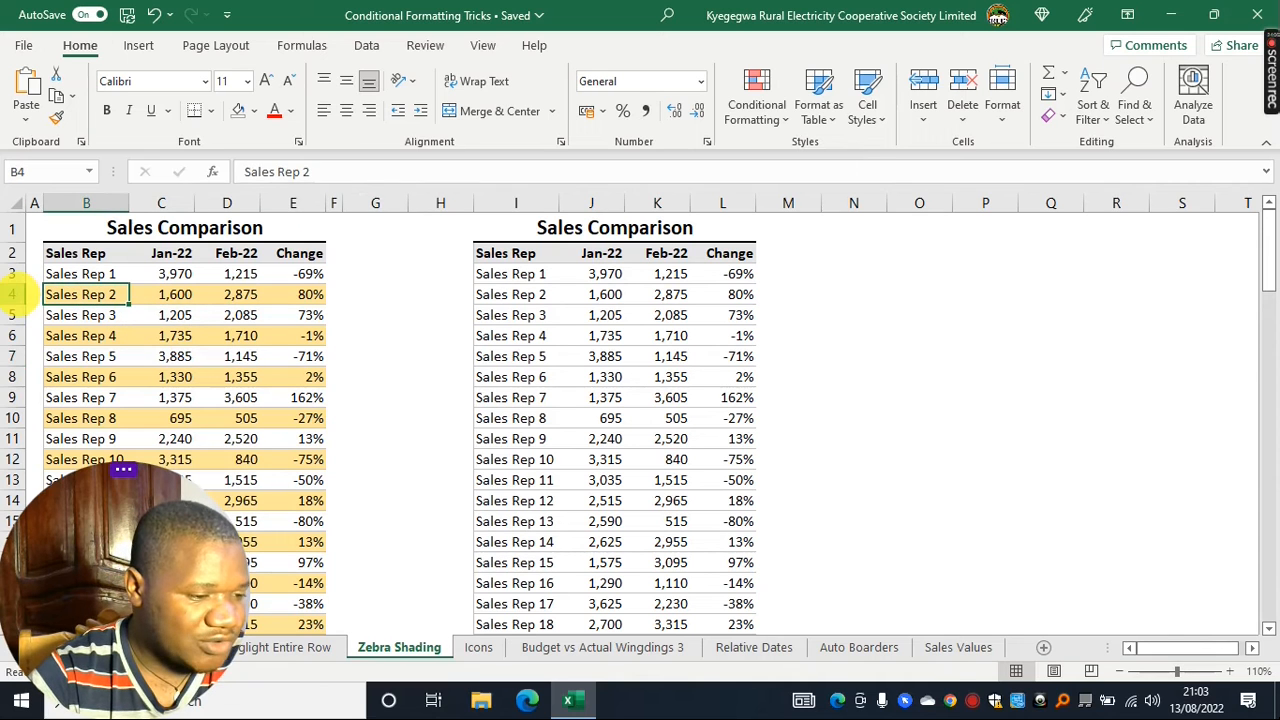
{"action": "left_click", "coordinate": [12, 294]}
{"action": "left_click", "coordinate": [10, 335]}
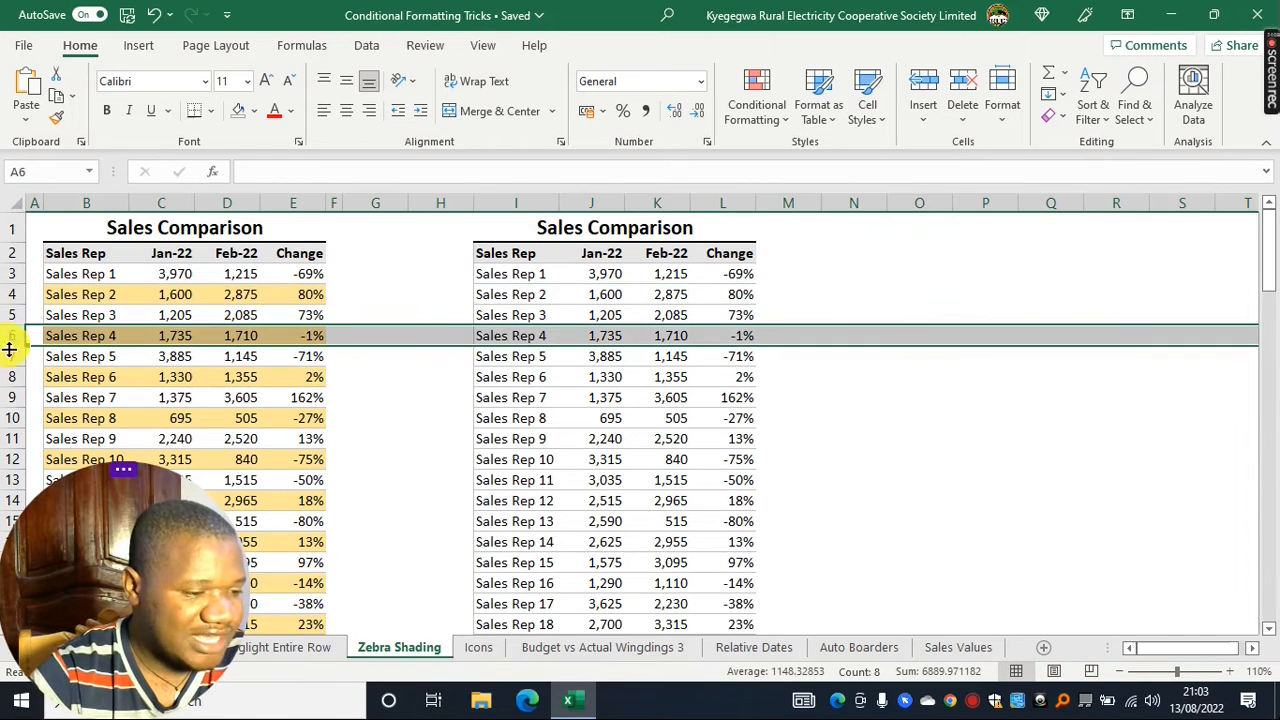
{"action": "left_click", "coordinate": [105, 380]}
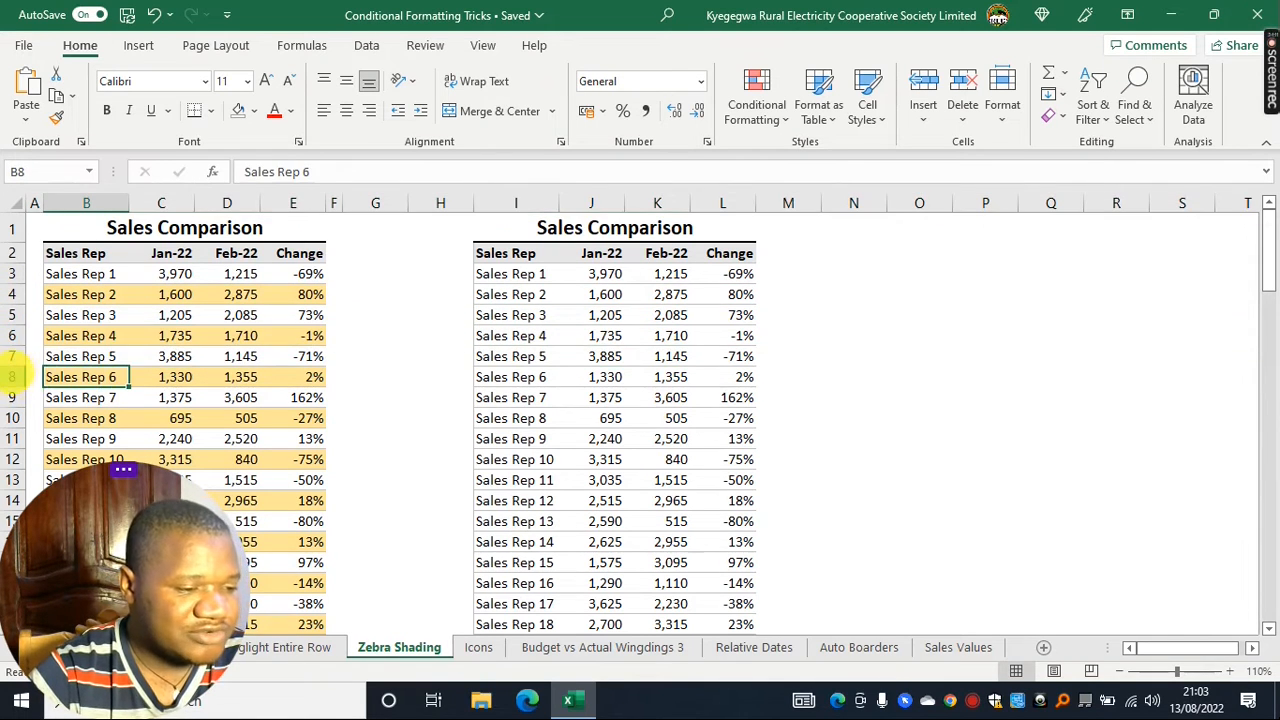
{"action": "left_click", "coordinate": [14, 377]}
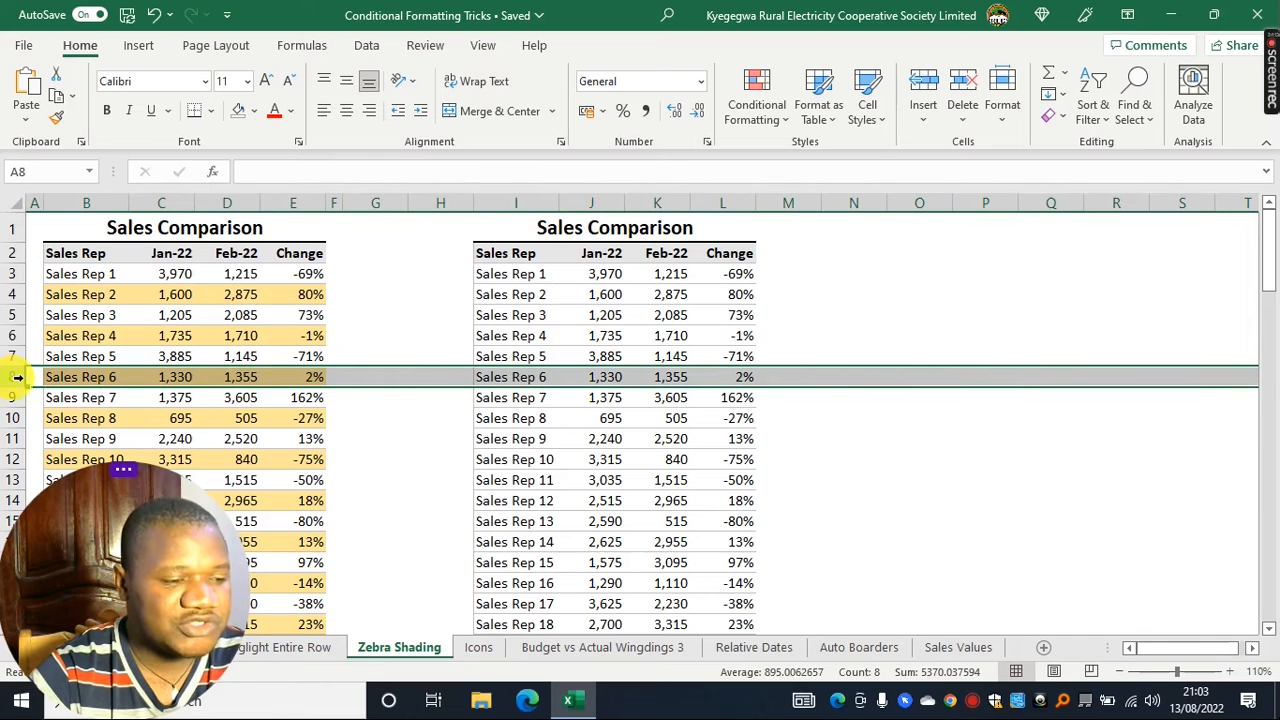
{"action": "left_click", "coordinate": [90, 295]}
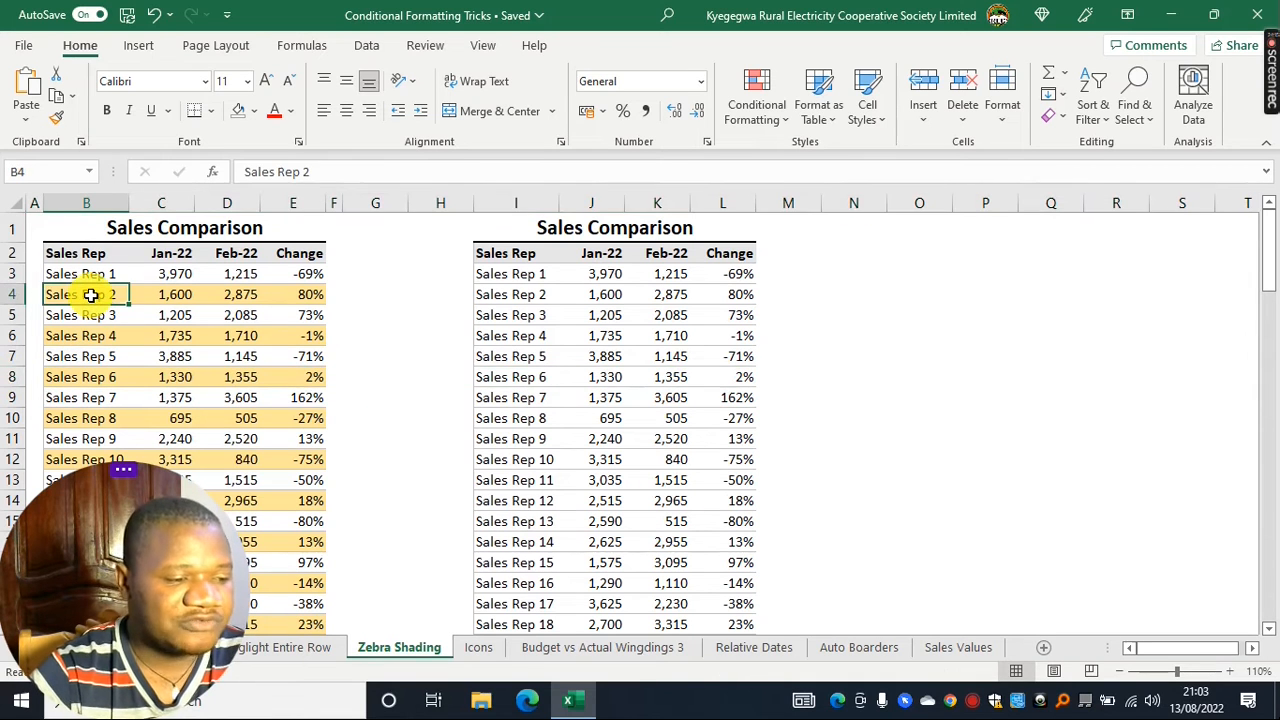
{"action": "left_click", "coordinate": [14, 294]}
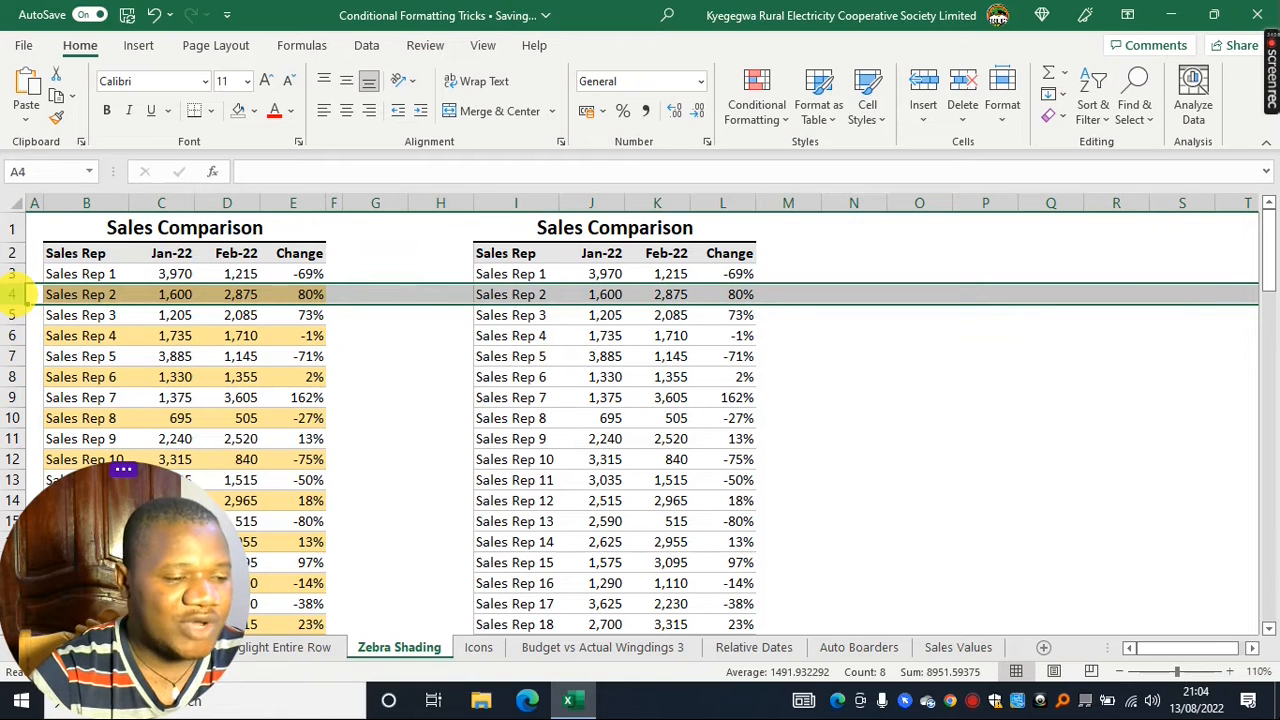
{"action": "left_click", "coordinate": [122, 317]}
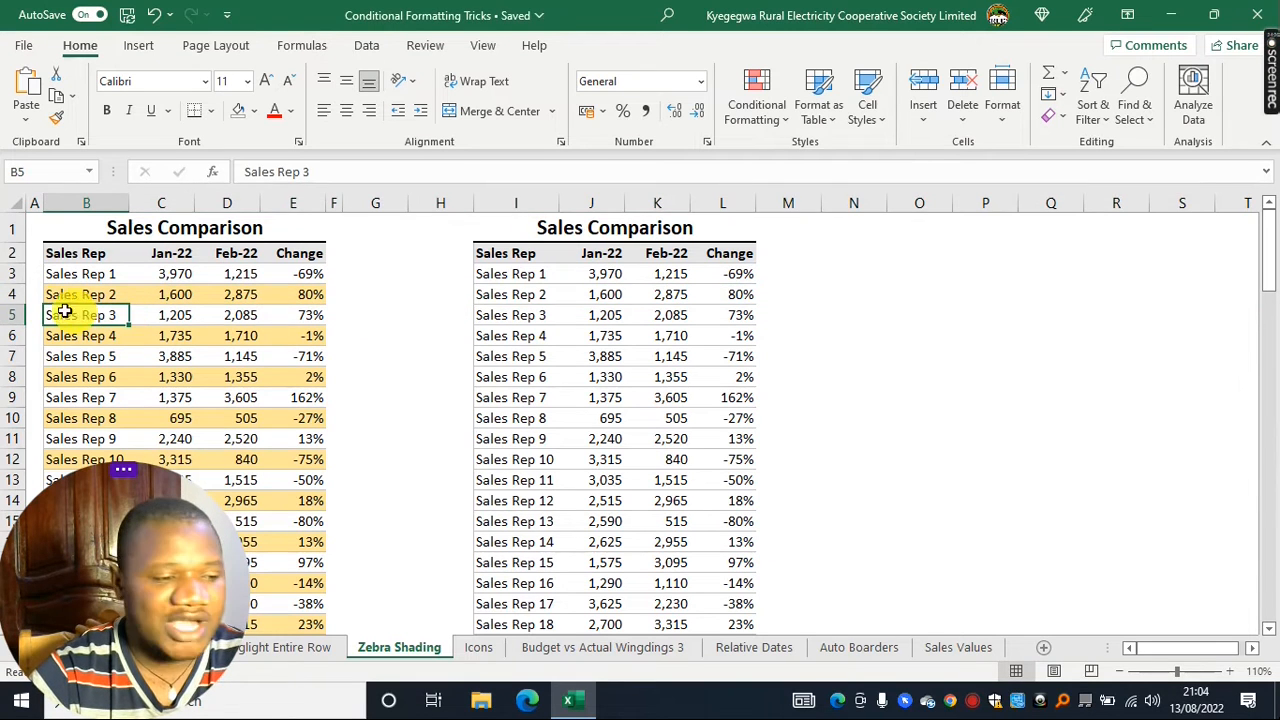
{"action": "left_click", "coordinate": [14, 294]}
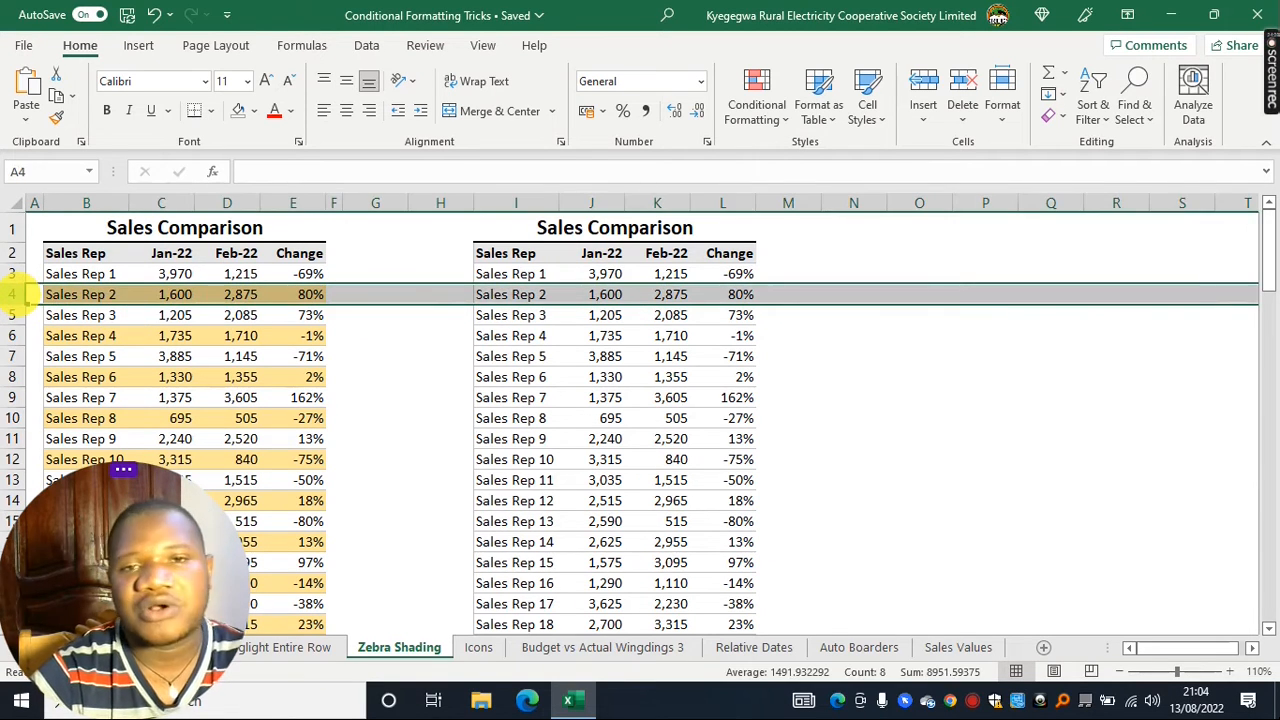
Enter the test formula =ISEVEN(ROW()) in cell M3 beside the second Sales Comparison table.
{"action": "left_click", "coordinate": [788, 397]}
{"action": "left_click", "coordinate": [788, 274]}
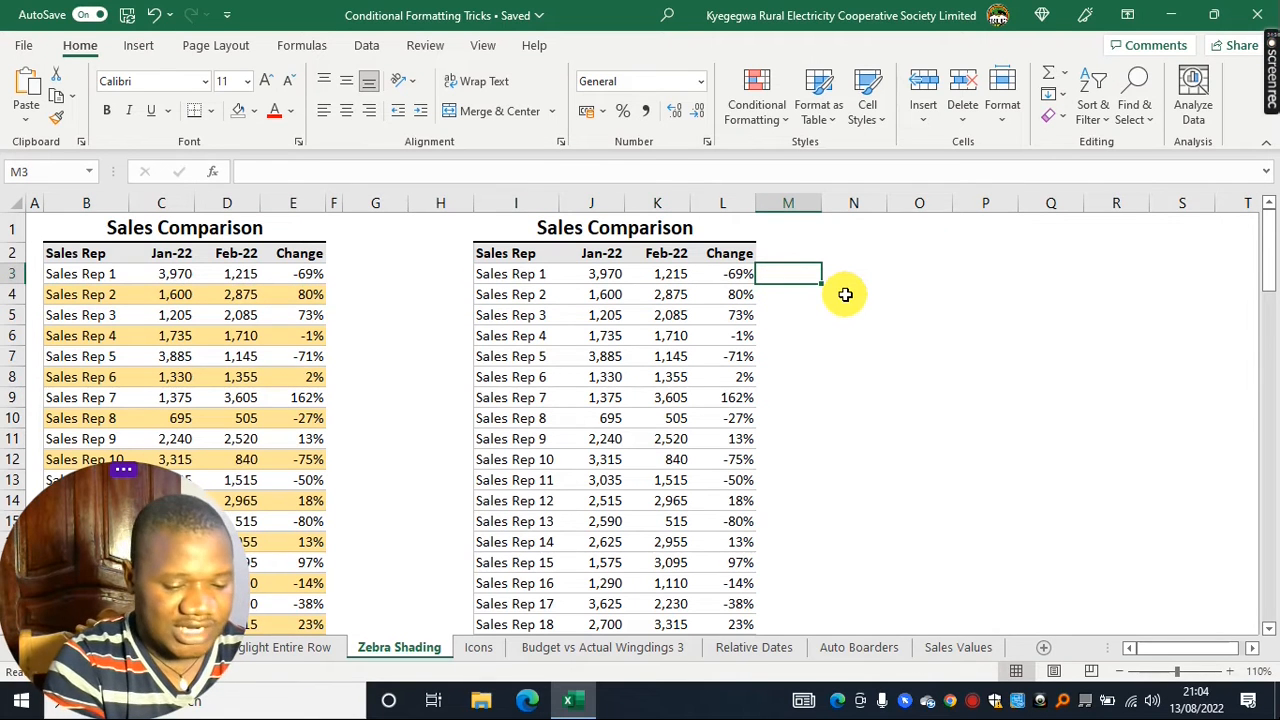
{"action": "type", "text": "=ISEVEN("}
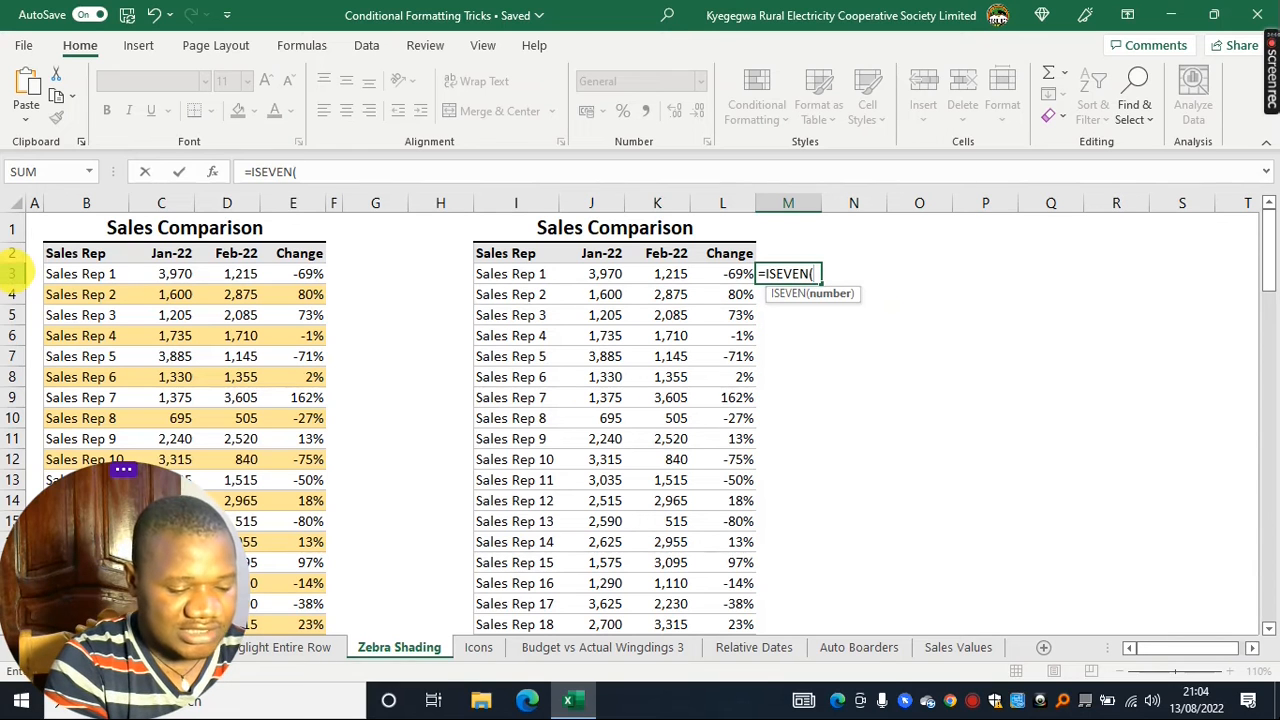
{"action": "type", "text": "row"}
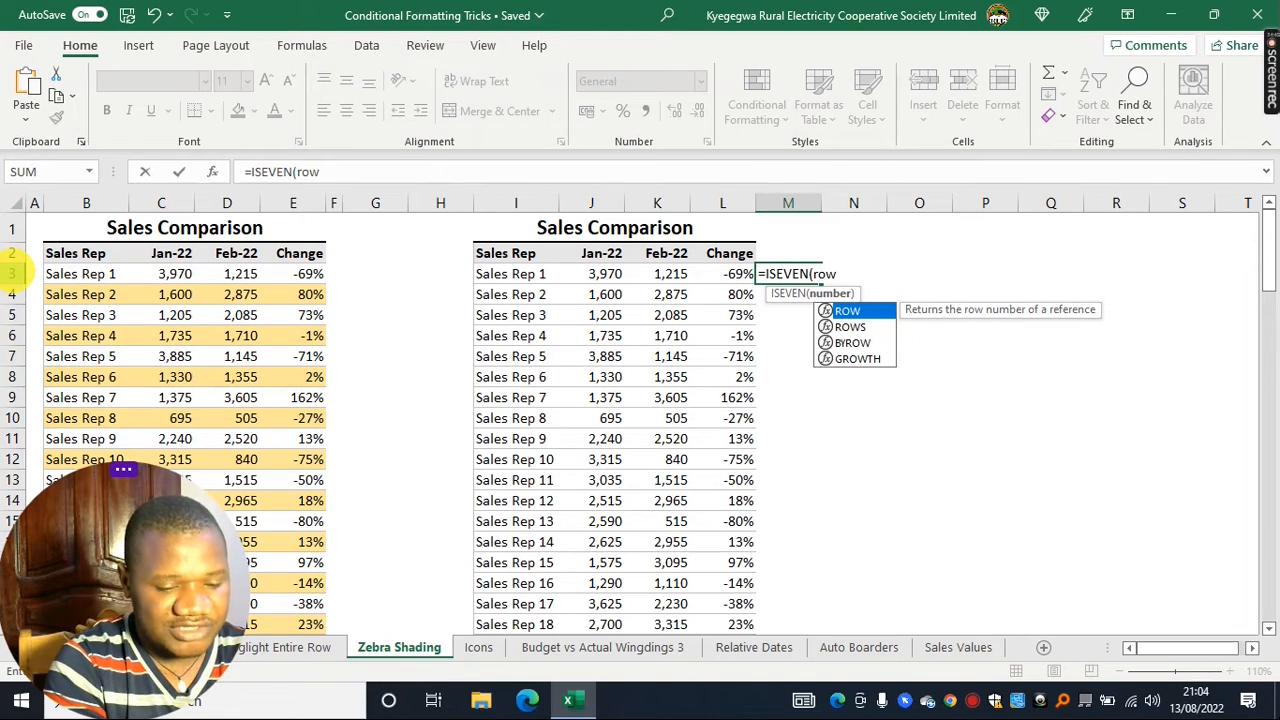
{"action": "type", "text": "())"}
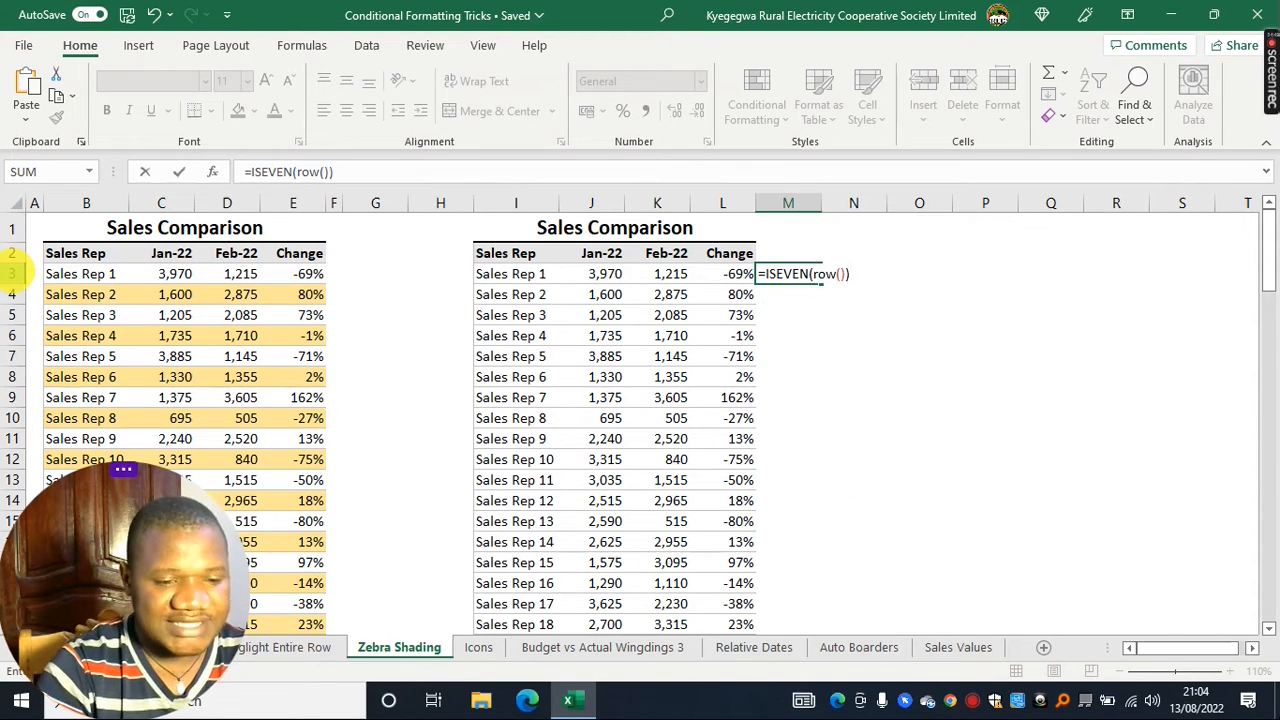
{"action": "key", "text": "Return"}
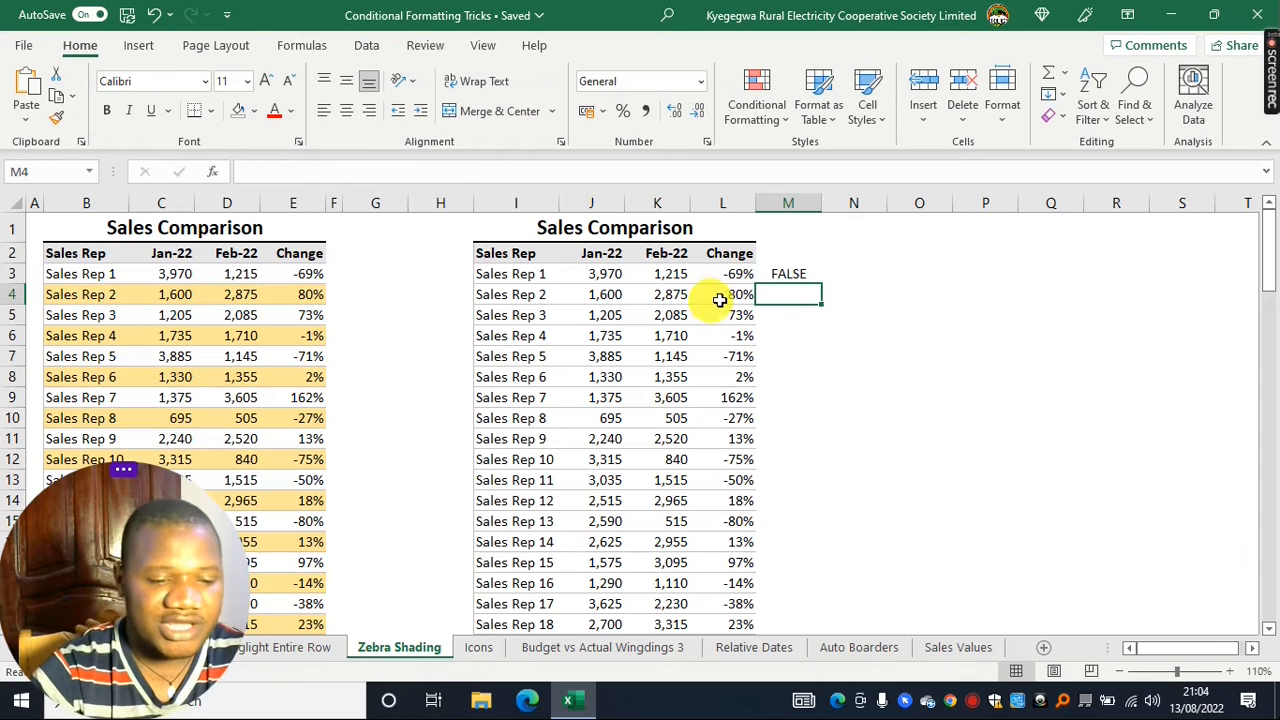
Fill the test formula from M3 down to M4 and compare both cells with their row numbers.
{"action": "left_click", "coordinate": [779, 277]}
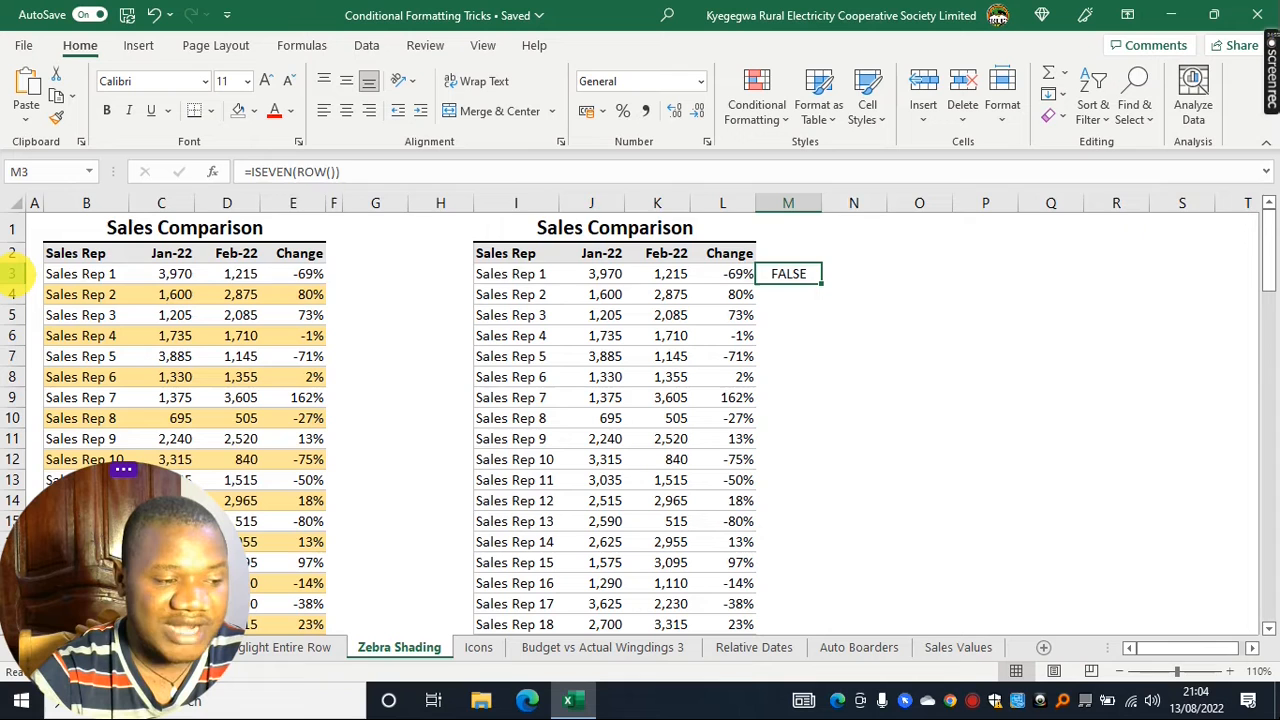
{"action": "left_click", "coordinate": [12, 273]}
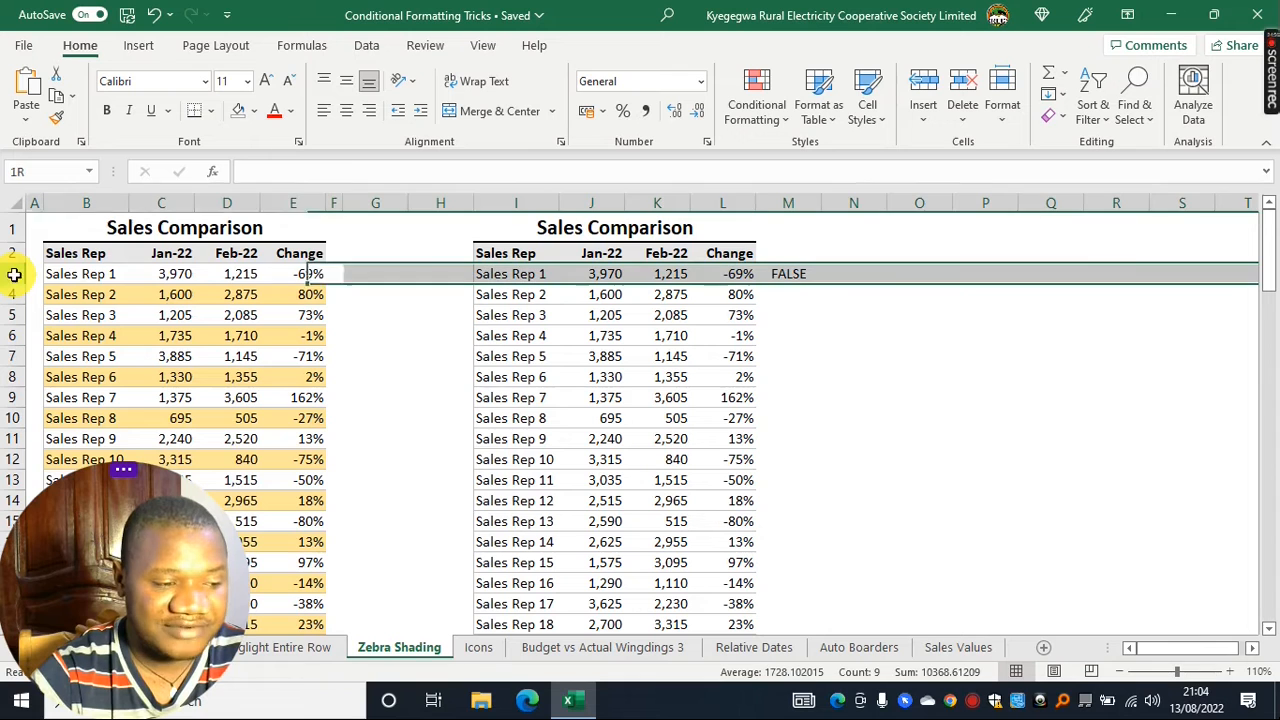
{"action": "left_click", "coordinate": [808, 283]}
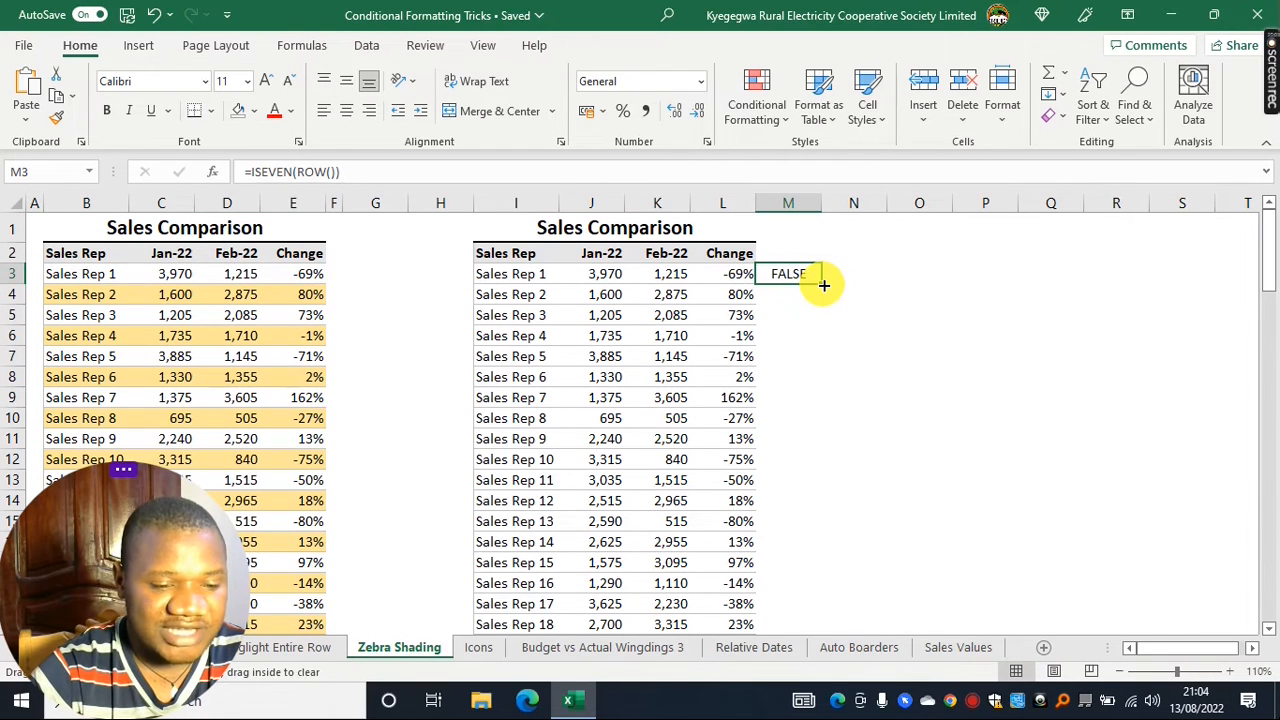
{"action": "left_click_drag", "start_coordinate": [823, 285], "coordinate": [786, 296]}
{"action": "left_click", "coordinate": [805, 296]}
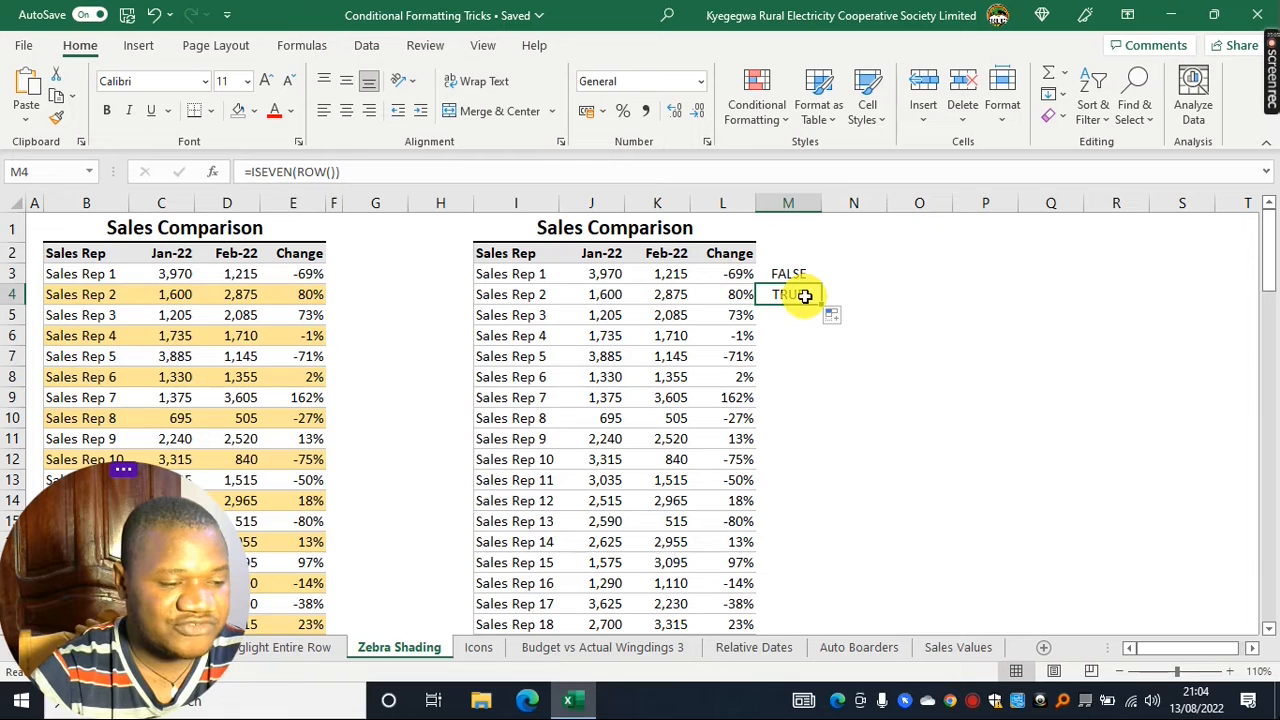
{"action": "left_click", "coordinate": [14, 294]}
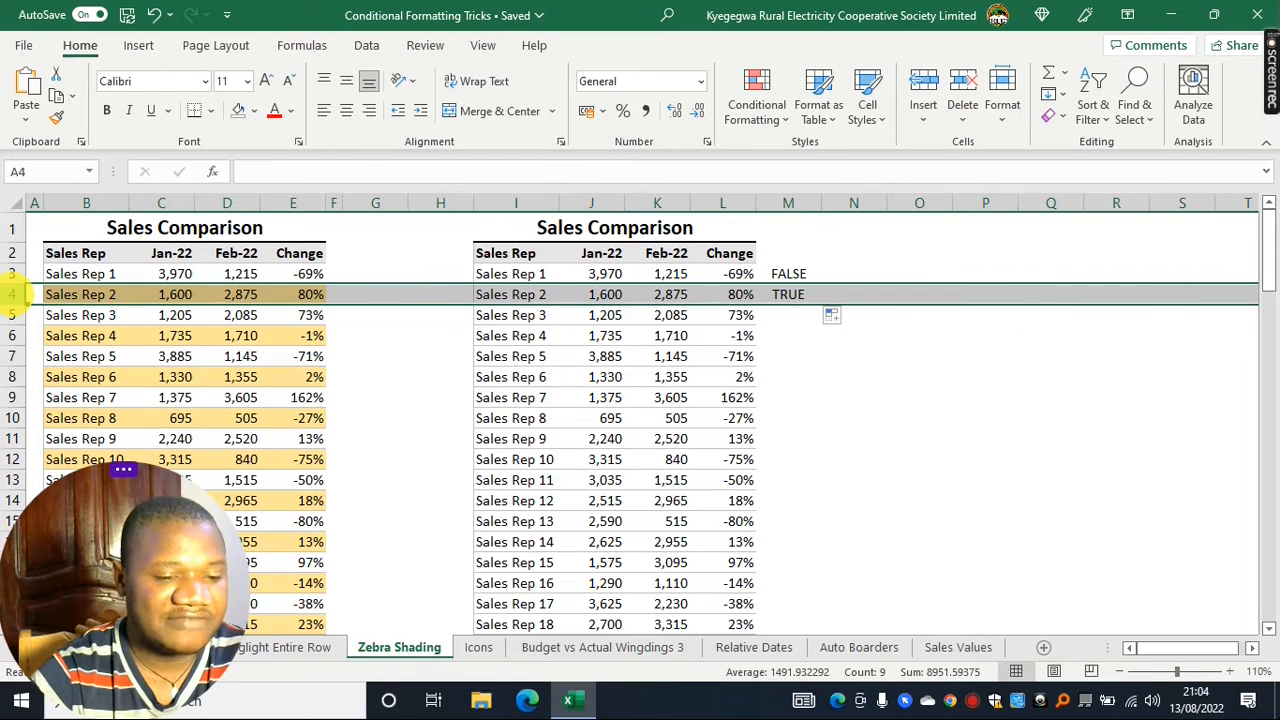
Copy the formula text =ISEVEN(ROW()) from cell M3 without changing the cell.
{"action": "left_click", "coordinate": [786, 275]}
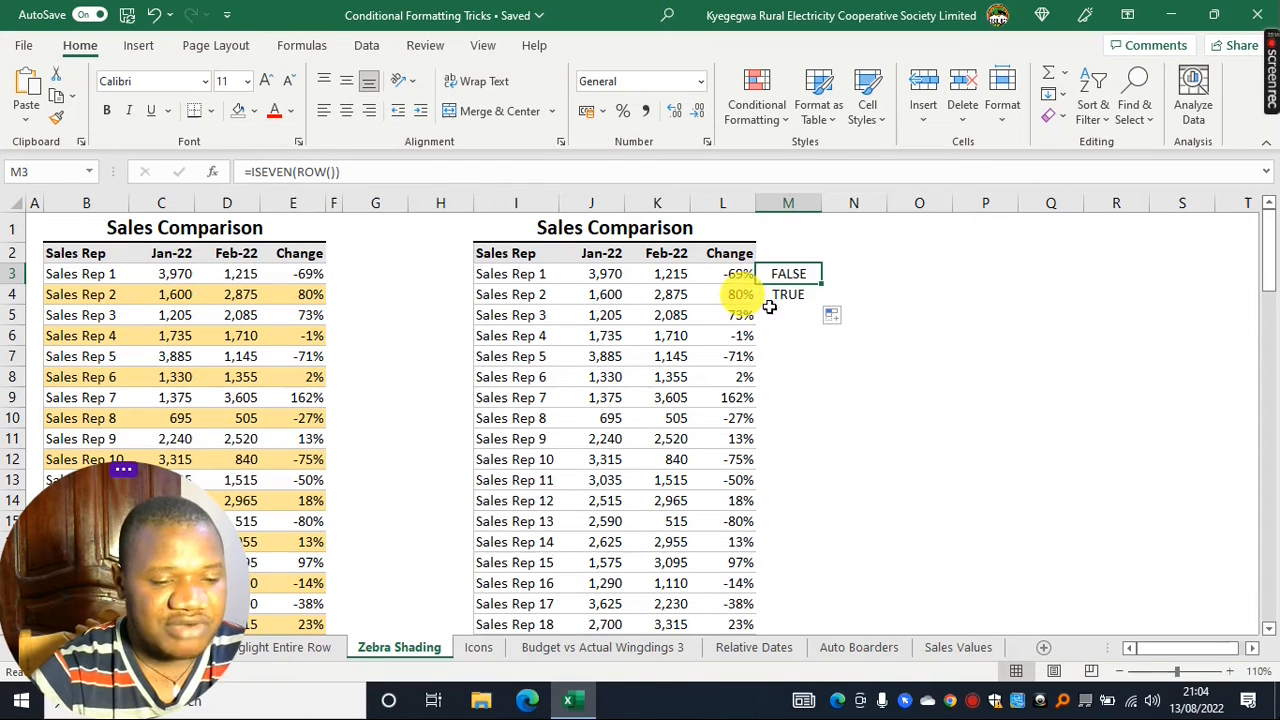
{"action": "left_click_drag", "start_coordinate": [366, 171], "coordinate": [200, 171]}
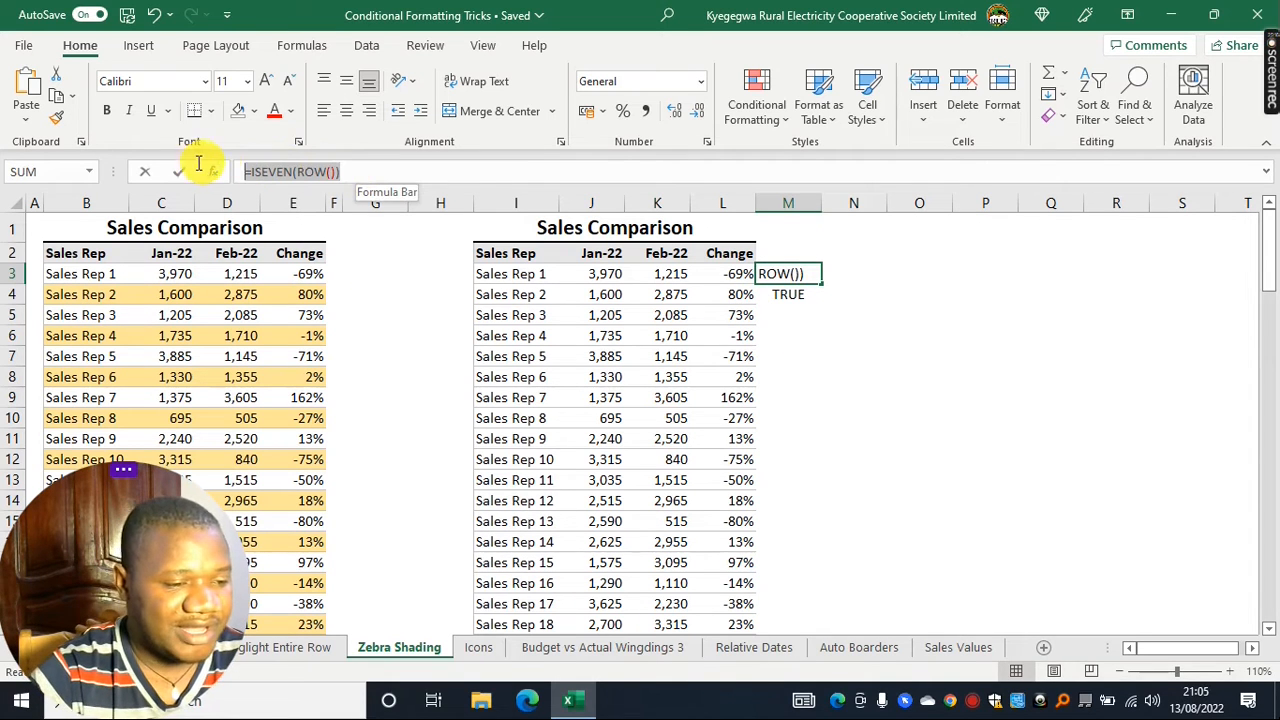
{"action": "key", "text": "ctrl+c"}
{"action": "left_click", "coordinate": [146, 172]}
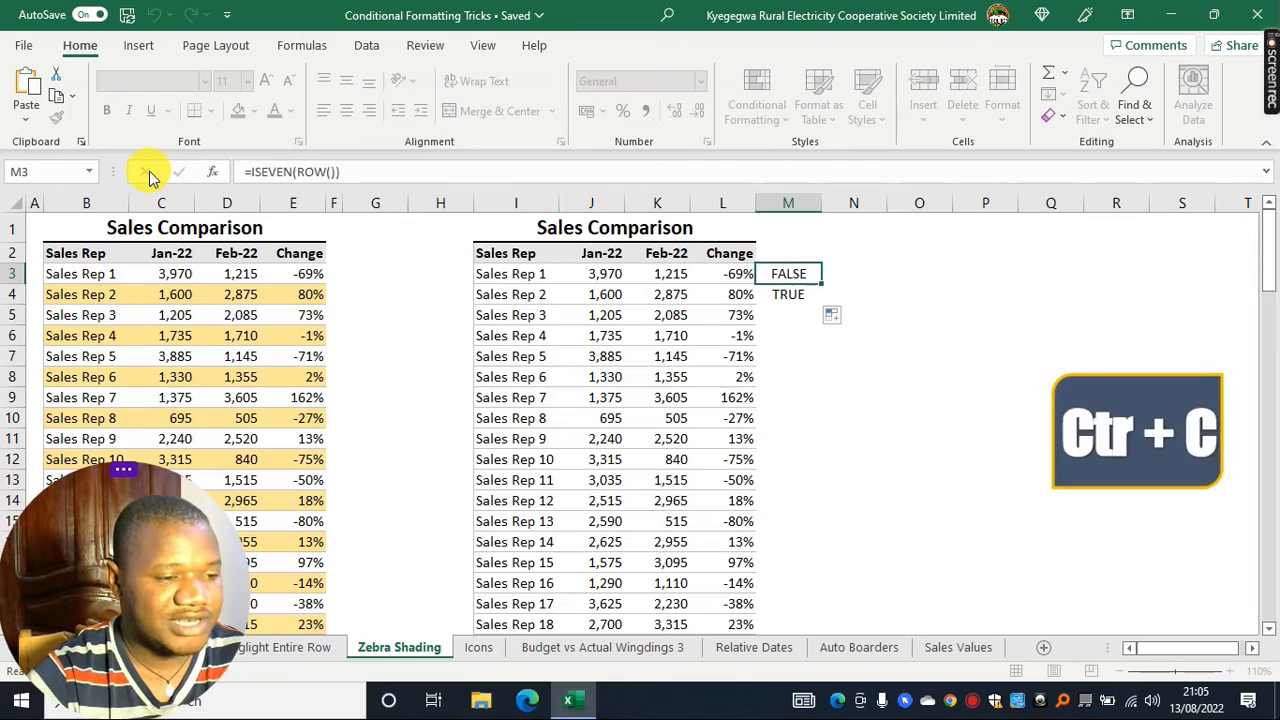
Start a formula-based conditional formatting rule for all data rows of the second Sales Comparison table, I3:L102, using =ISEVEN(ROW()).
{"action": "left_click_drag", "start_coordinate": [510, 274], "coordinate": [709, 277]}
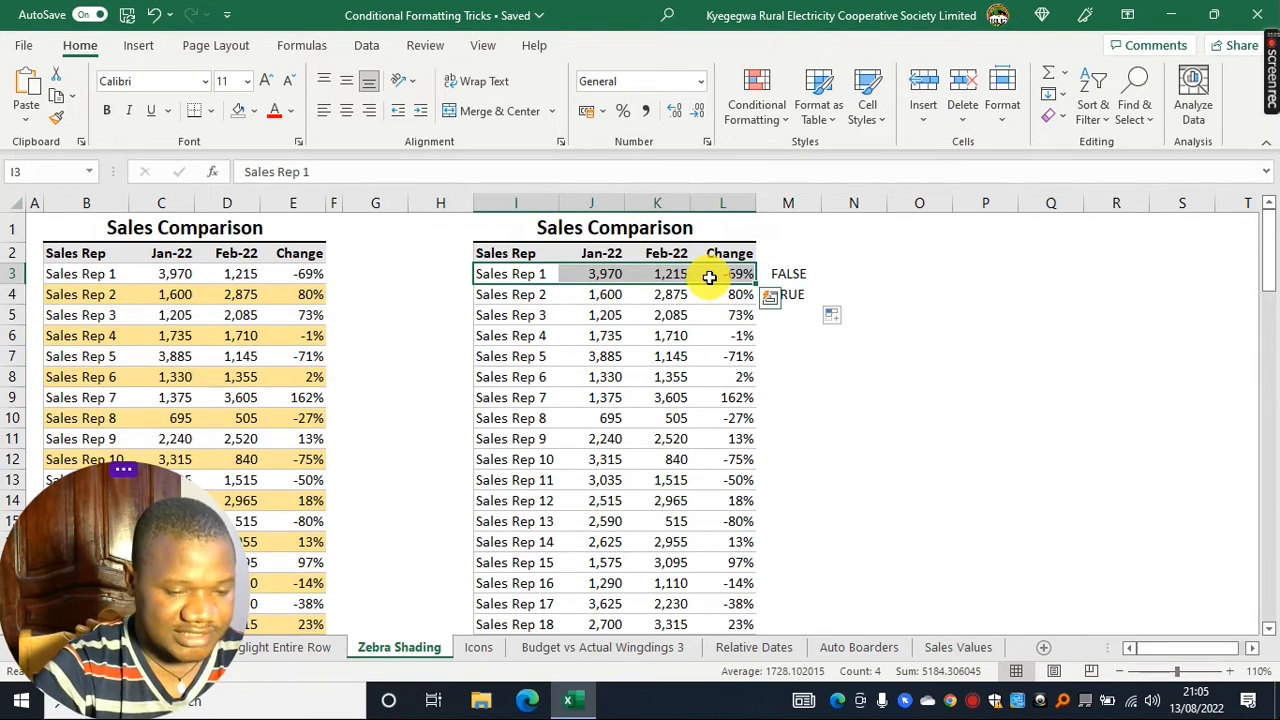
{"action": "key", "text": "ctrl+shift+Down"}
{"action": "left_click", "coordinate": [766, 120]}
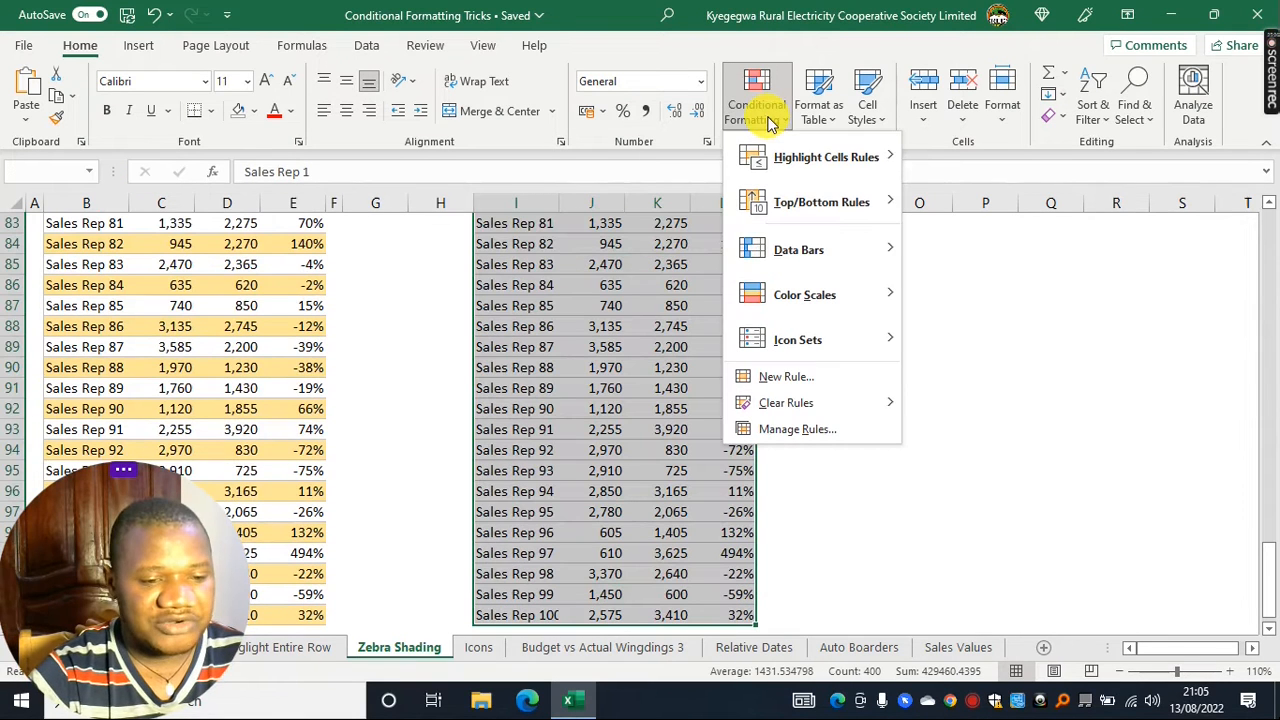
{"action": "left_click", "coordinate": [790, 378]}
{"action": "left_click", "coordinate": [601, 321]}
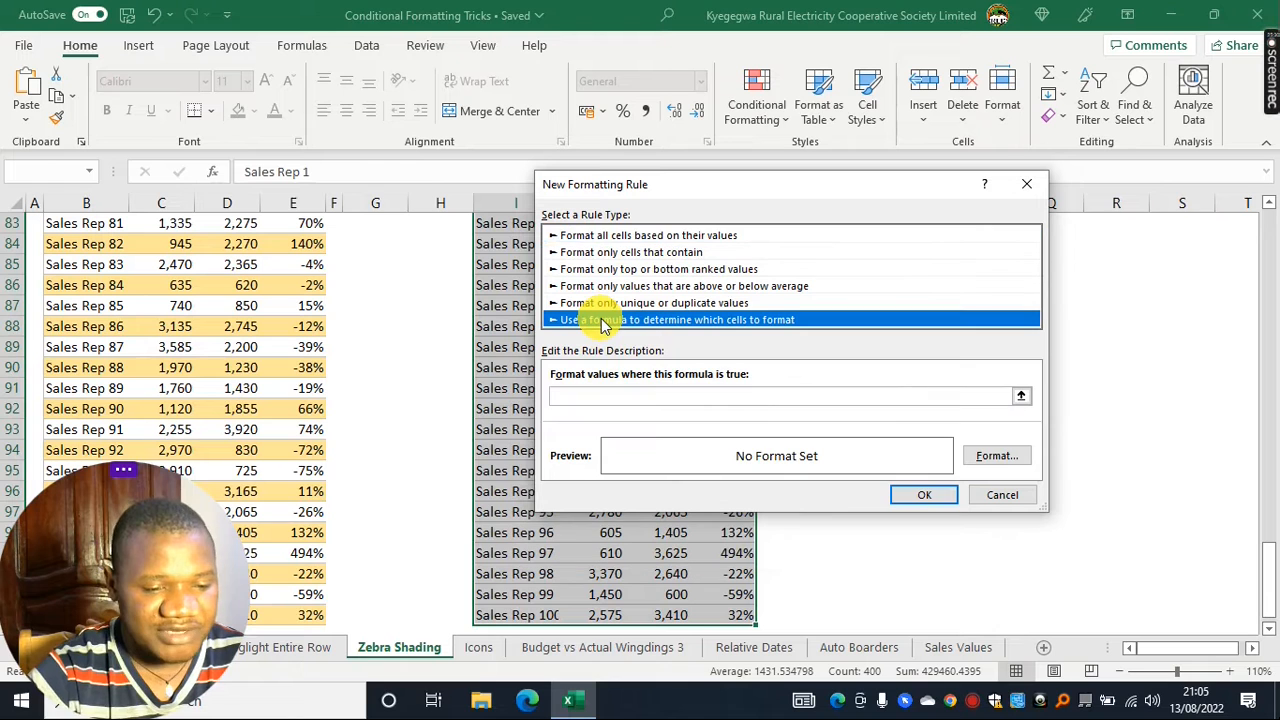
{"action": "left_click", "coordinate": [580, 396]}
{"action": "key", "text": "ctrl+v"}
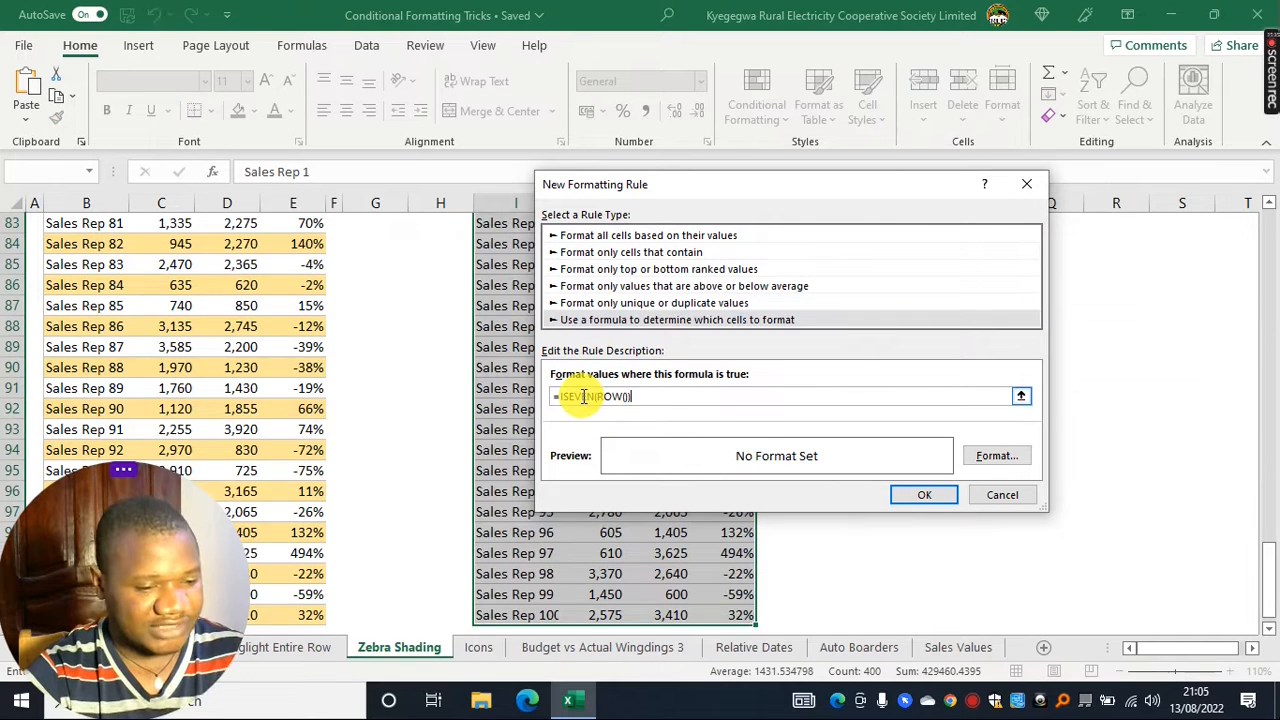
Give the even-row rule a purple fill with bold white text and apply it to the second Sales Comparison table.
{"action": "left_click", "coordinate": [993, 458]}
{"action": "left_click", "coordinate": [675, 157]}
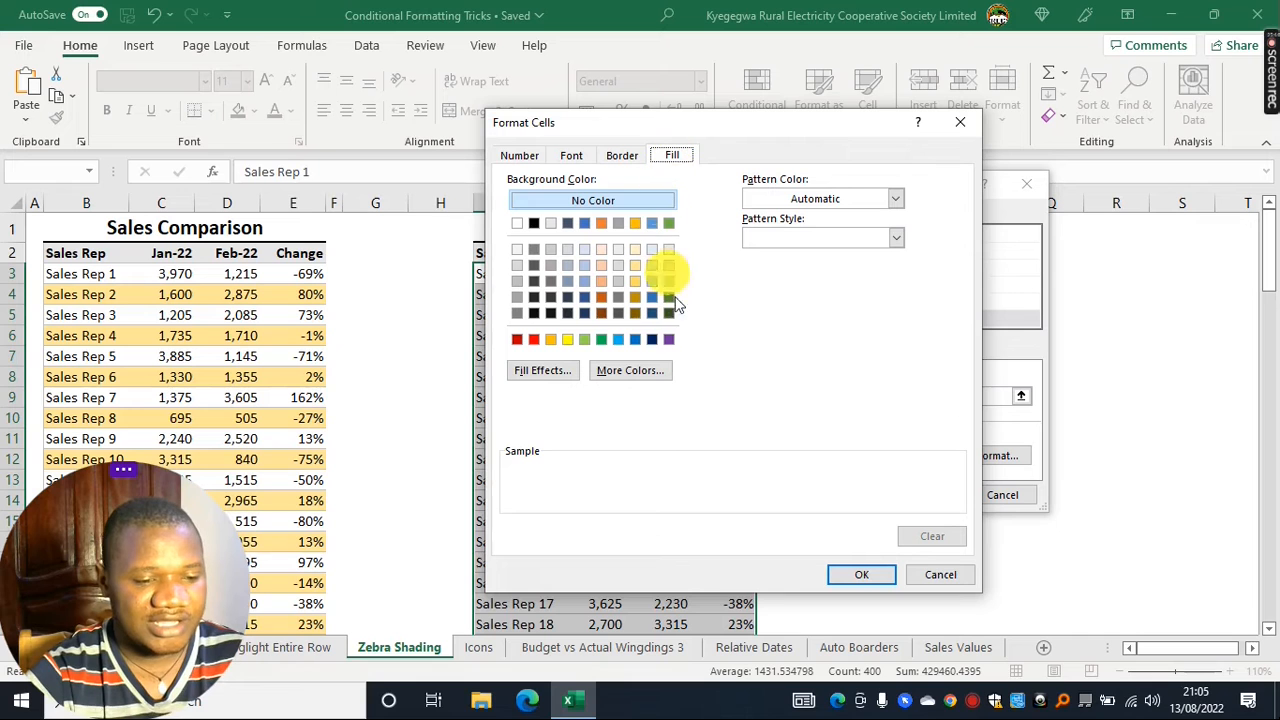
{"action": "left_click", "coordinate": [670, 340]}
{"action": "left_click", "coordinate": [571, 156]}
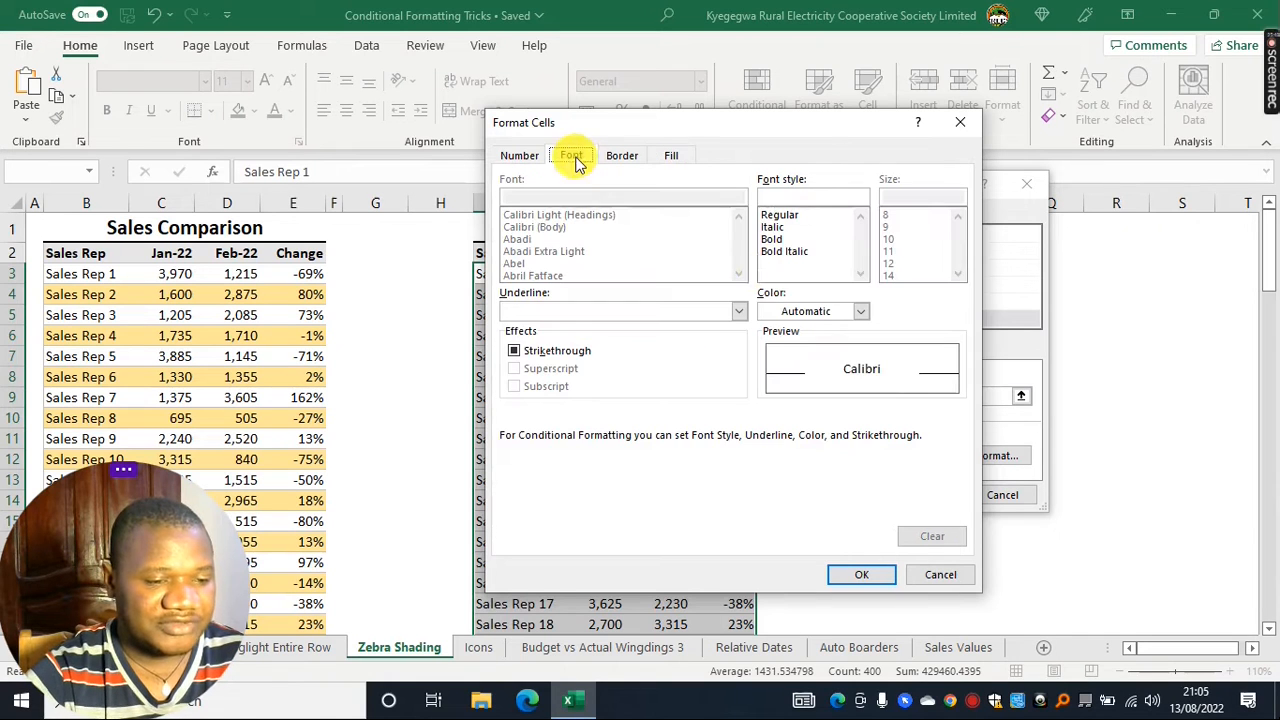
{"action": "left_click", "coordinate": [775, 239]}
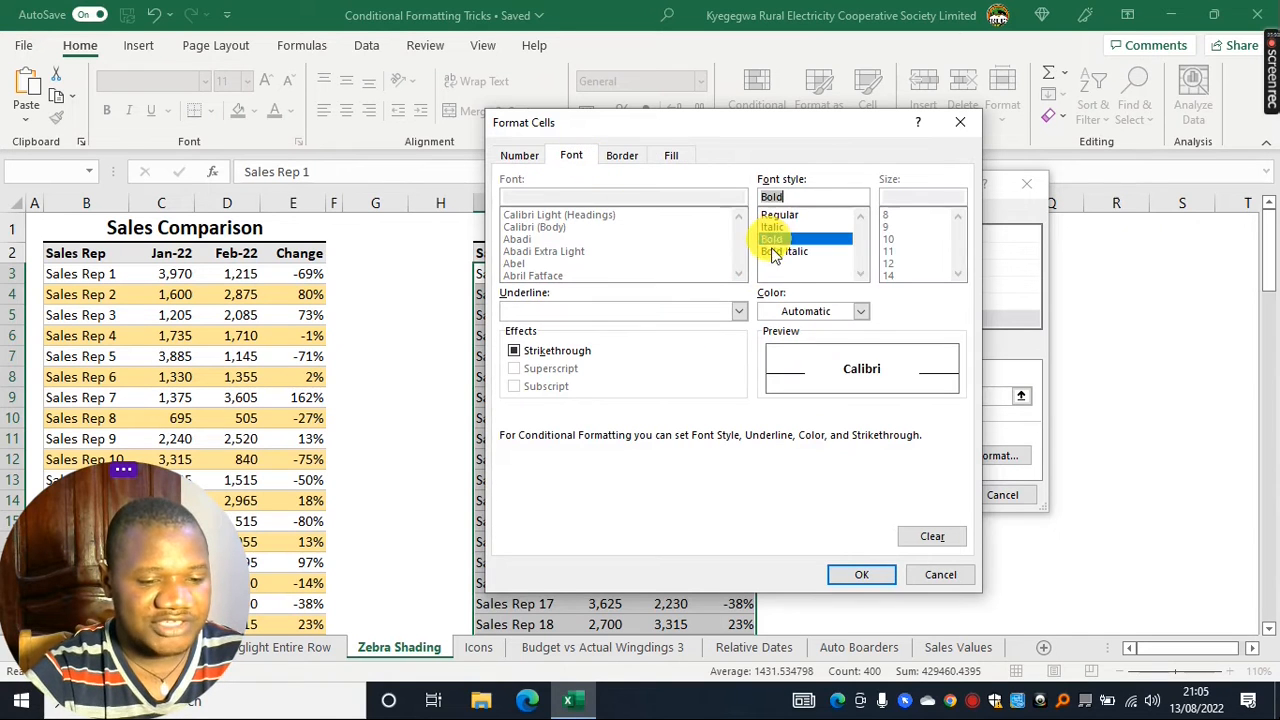
{"action": "left_click", "coordinate": [859, 311]}
{"action": "left_click", "coordinate": [767, 387]}
{"action": "left_click", "coordinate": [858, 574]}
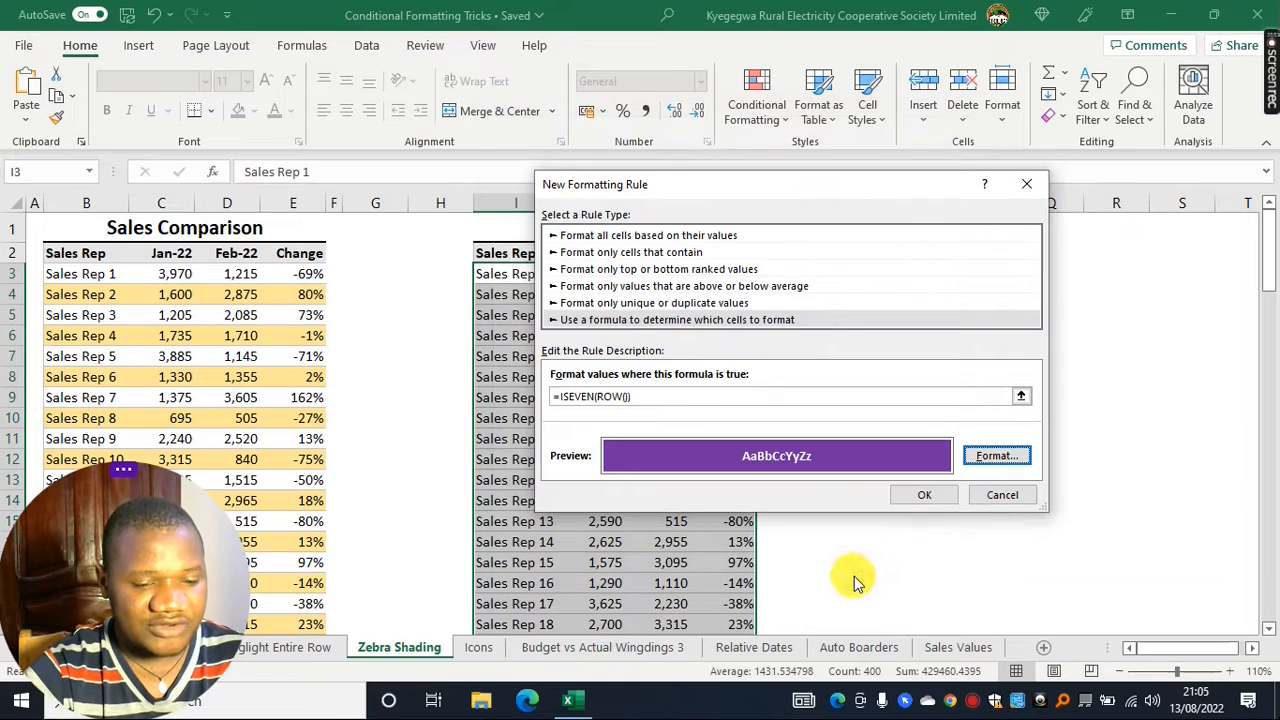
{"action": "left_click", "coordinate": [922, 492]}
{"action": "left_click", "coordinate": [583, 350]}
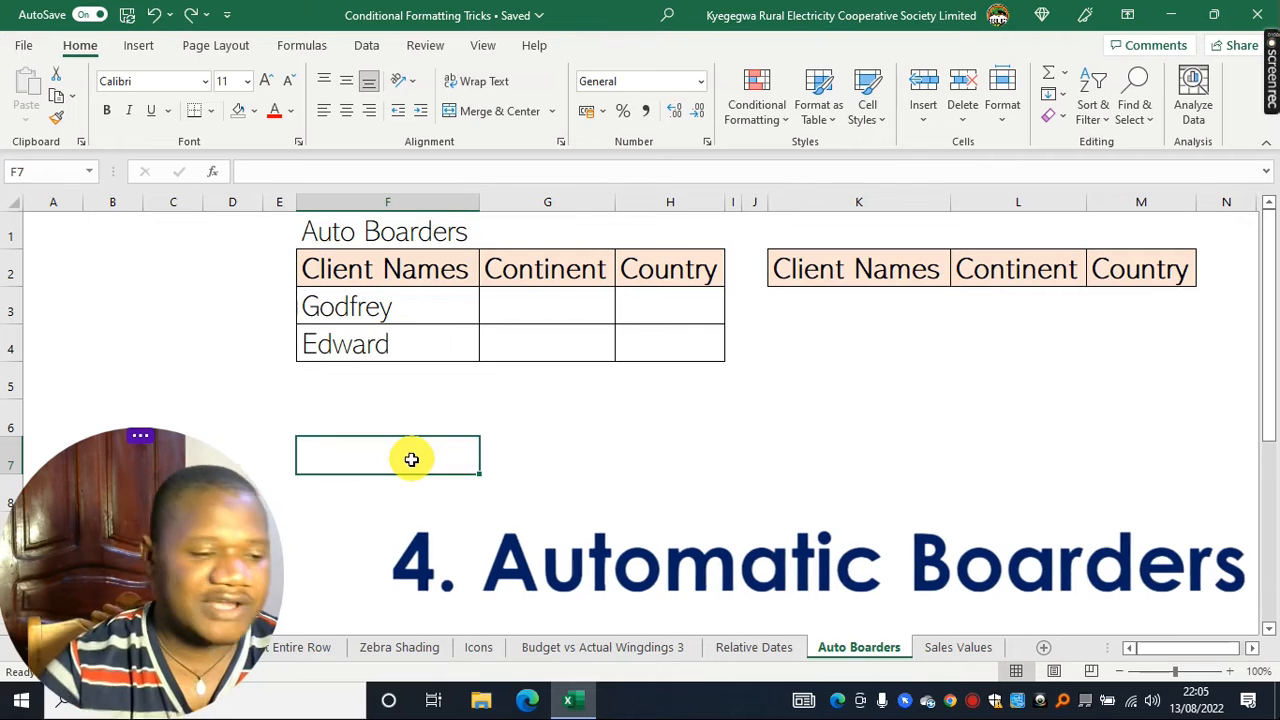
Enter another client's name in cell F5 of the first Auto Boarders table to test its automatic borders.
{"action": "left_click", "coordinate": [366, 373]}
{"action": "type", "text": "Oliver"}
{"action": "key", "text": "Return"}
{"action": "left_click_drag", "start_coordinate": [455, 381], "coordinate": [366, 390]}
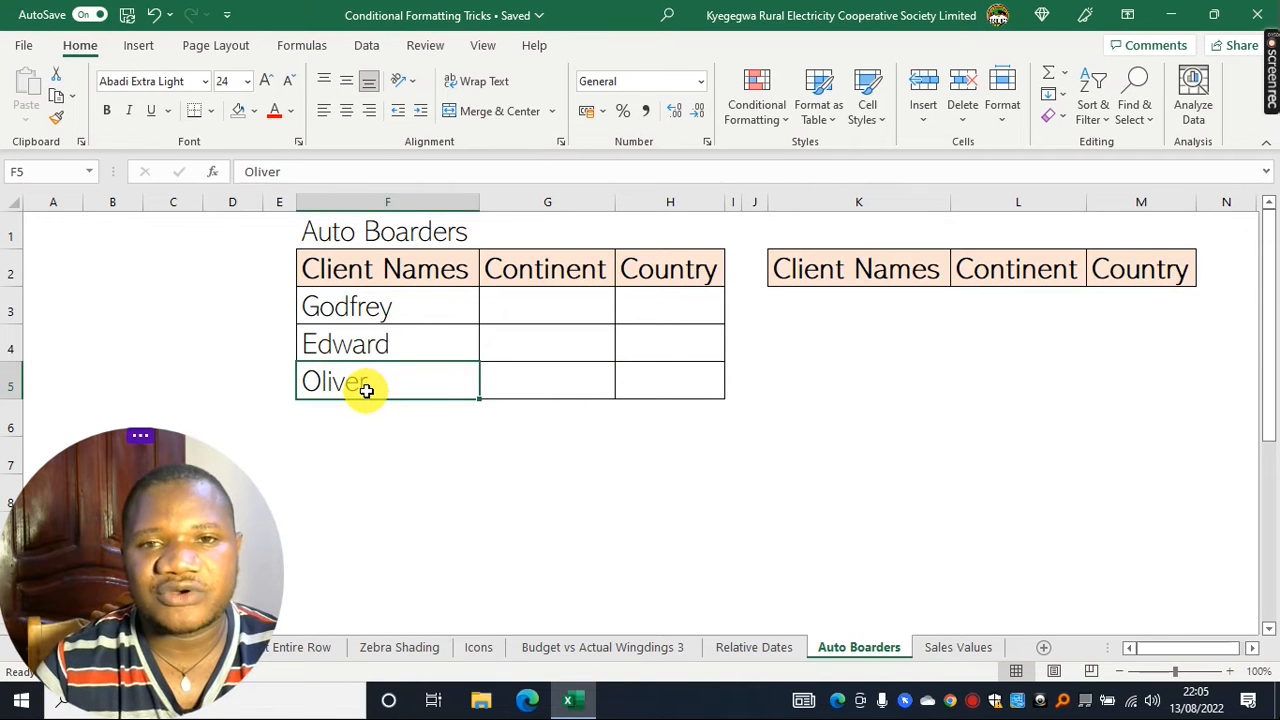
Start a formula-based conditional formatting rule for K2:M11, covering the second client table's headers and the empty rows below.
{"action": "left_click_drag", "start_coordinate": [795, 268], "coordinate": [1172, 605]}
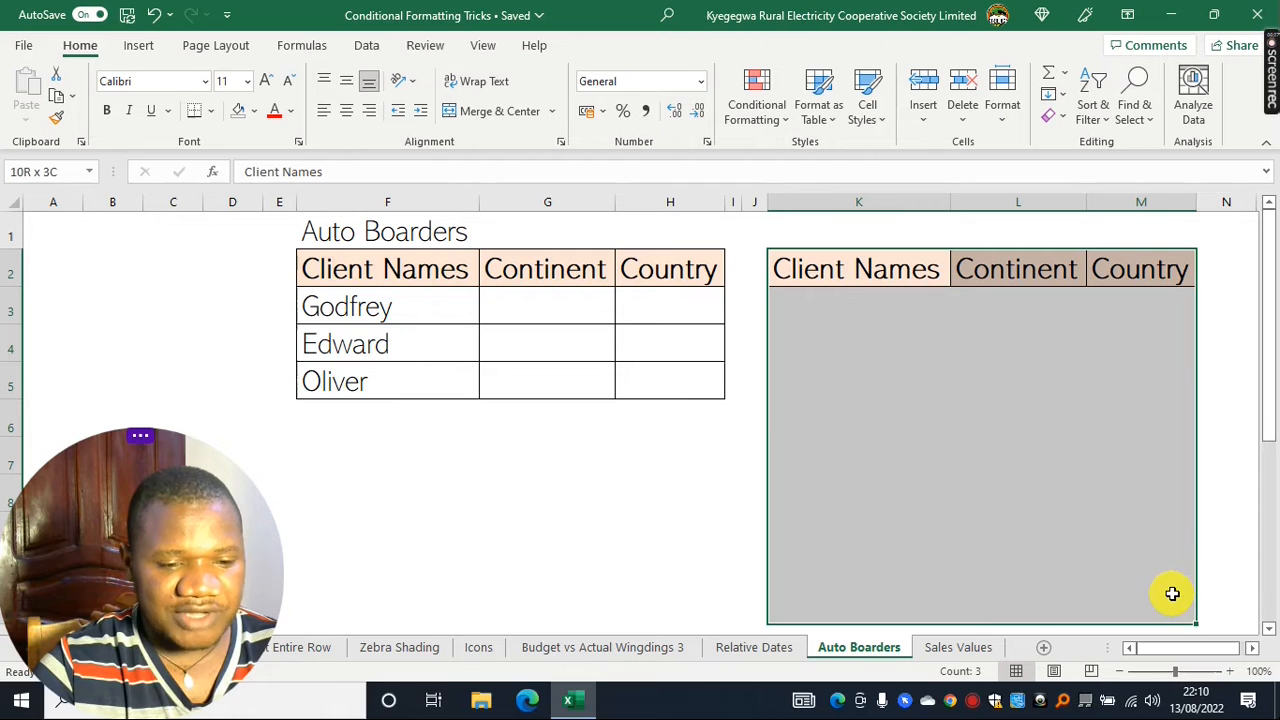
{"action": "left_click", "coordinate": [756, 114]}
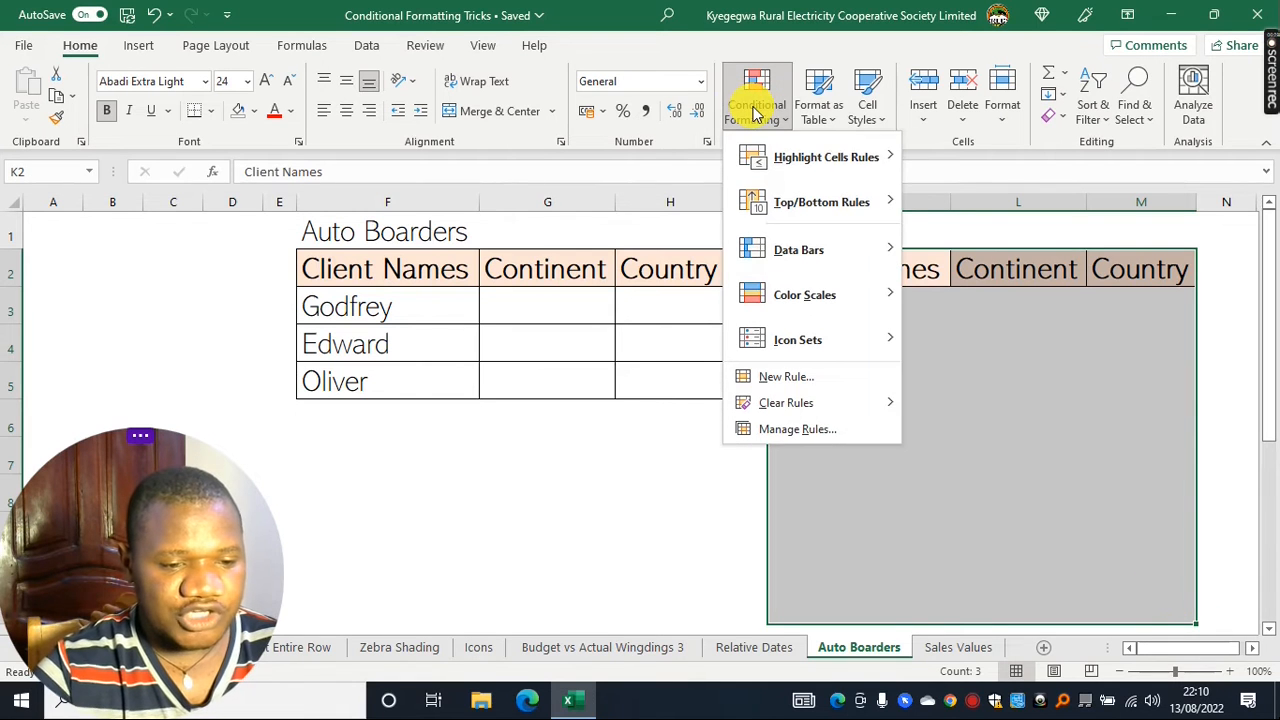
{"action": "left_click", "coordinate": [780, 376]}
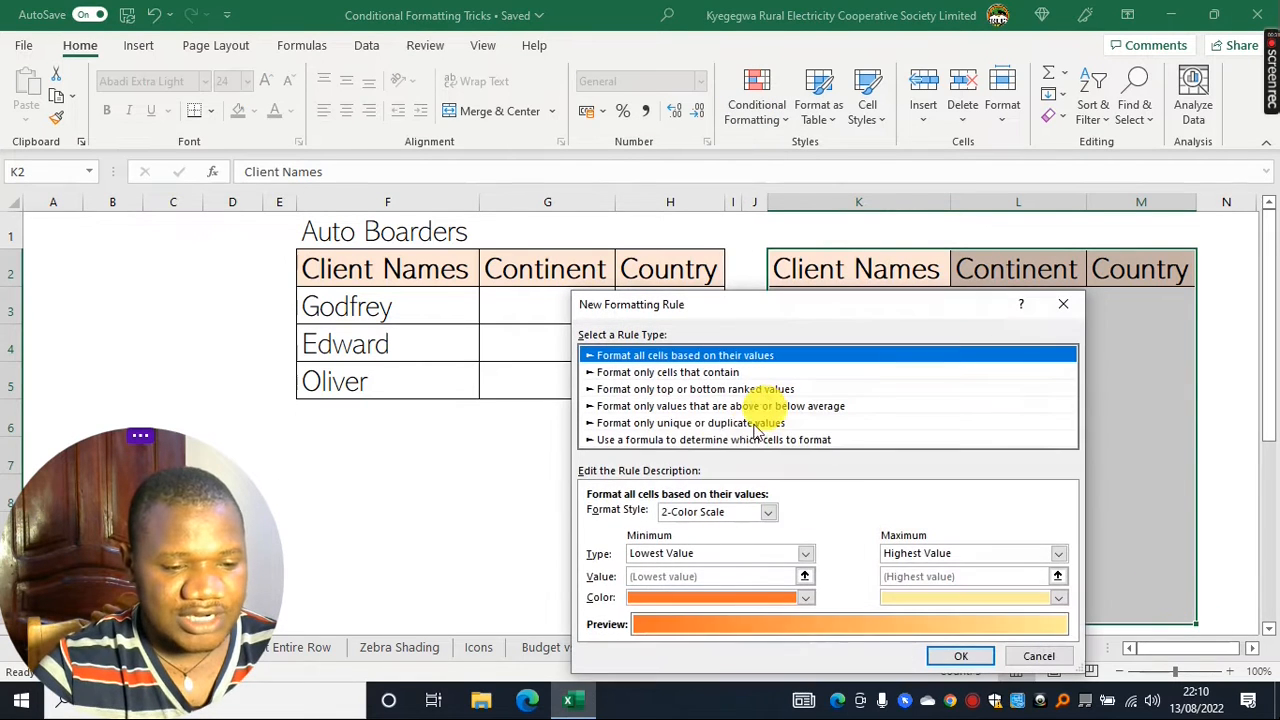
{"action": "left_click", "coordinate": [666, 439]}
{"action": "left_click_drag", "start_coordinate": [752, 312], "coordinate": [759, 232]}
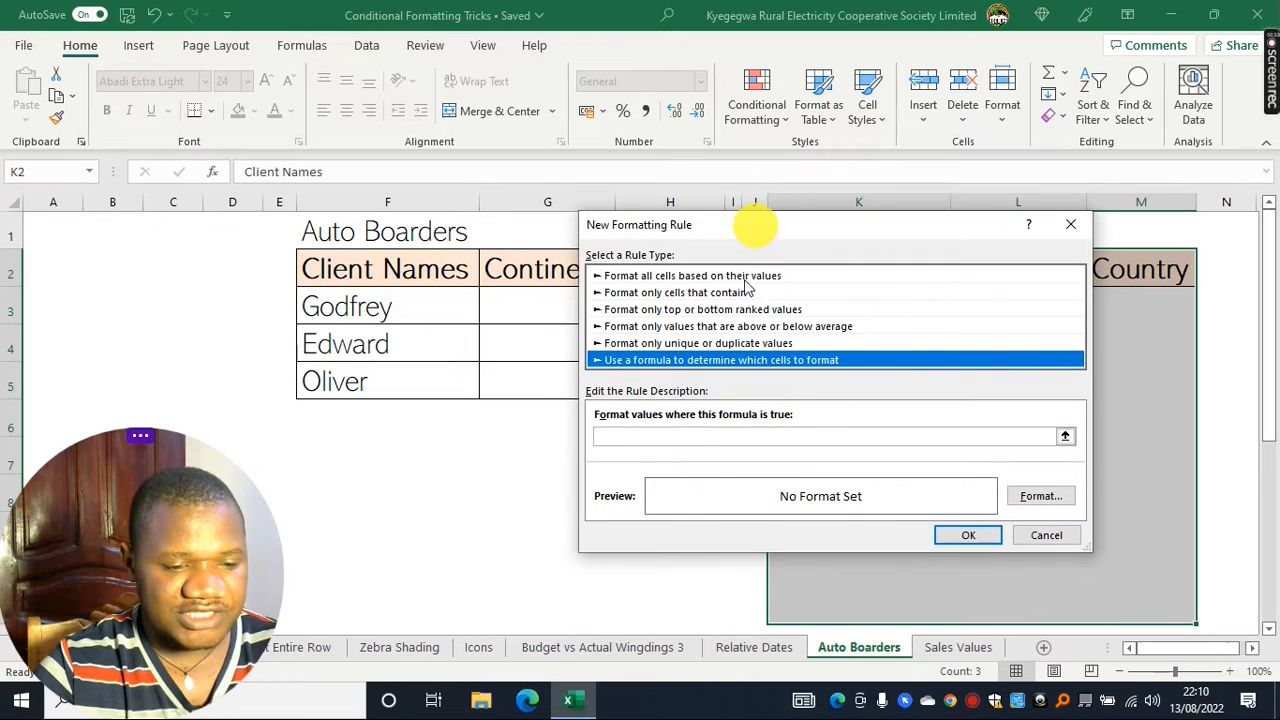
Enter the rule formula =NOT(ISBLANK($K2)), keeping column K absolute and the row relative.
{"action": "left_click", "coordinate": [621, 436]}
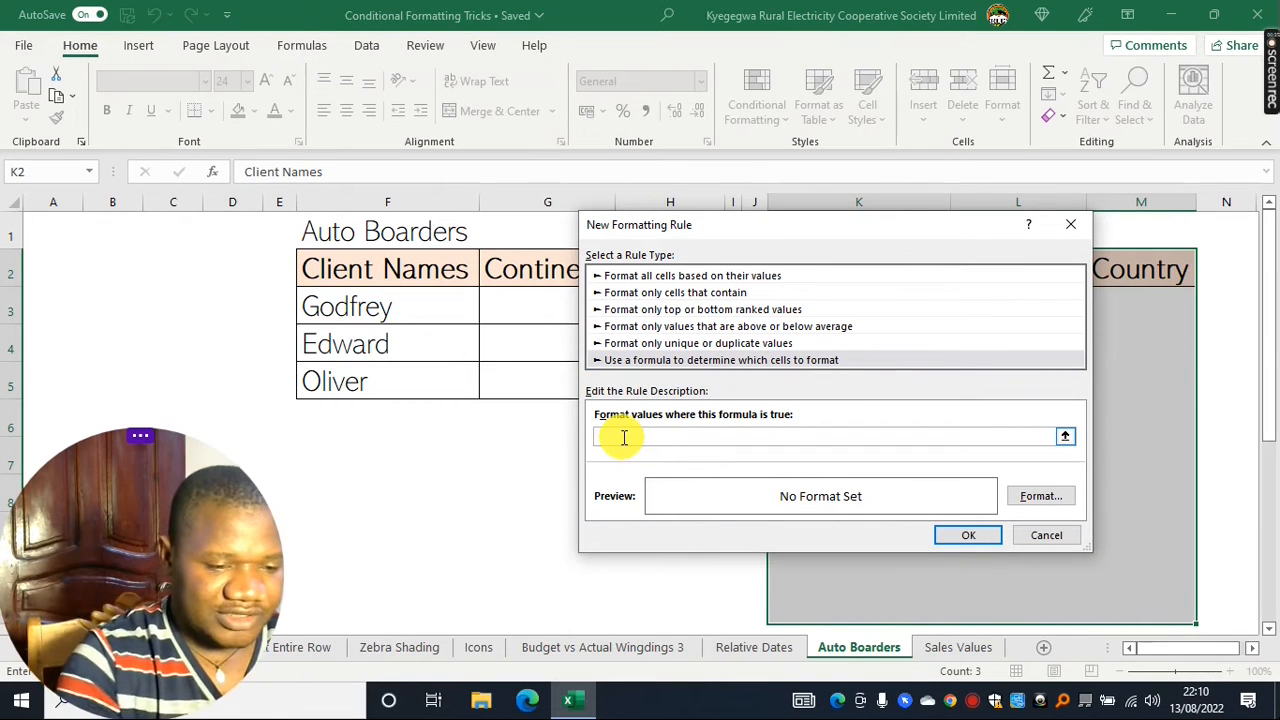
{"action": "type", "text": "=NOT"}
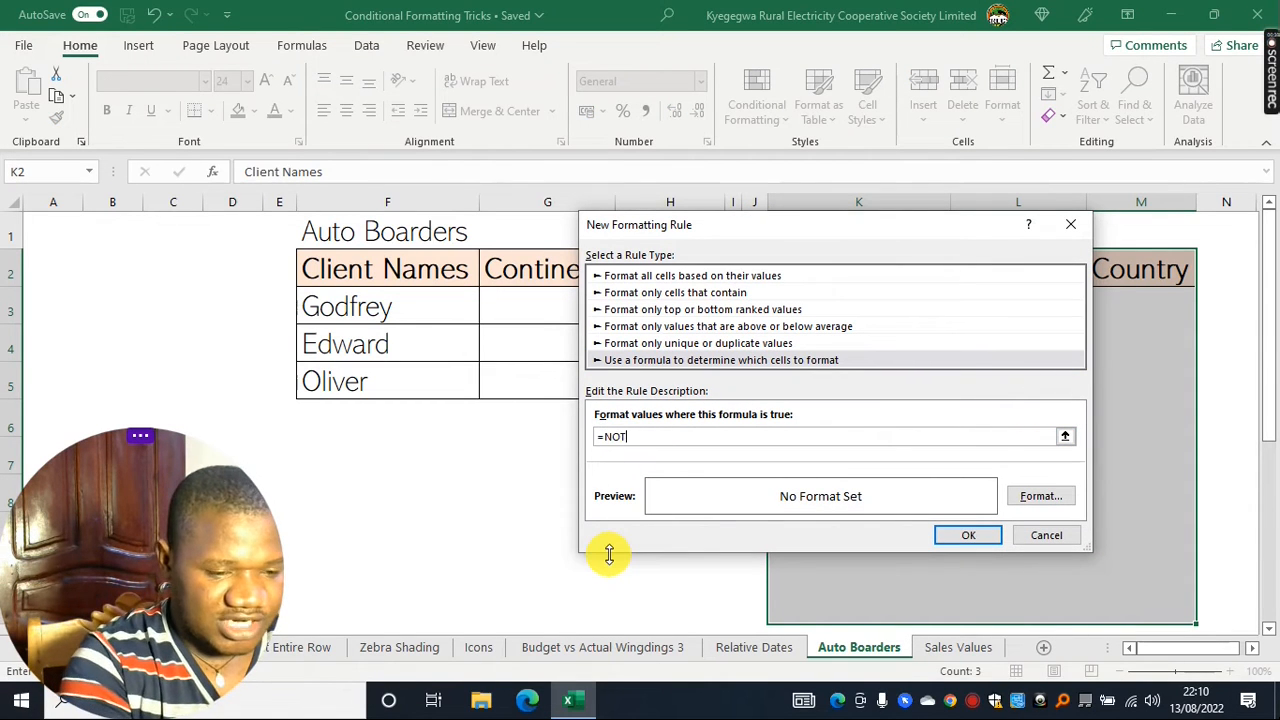
{"action": "type", "text": "(("}
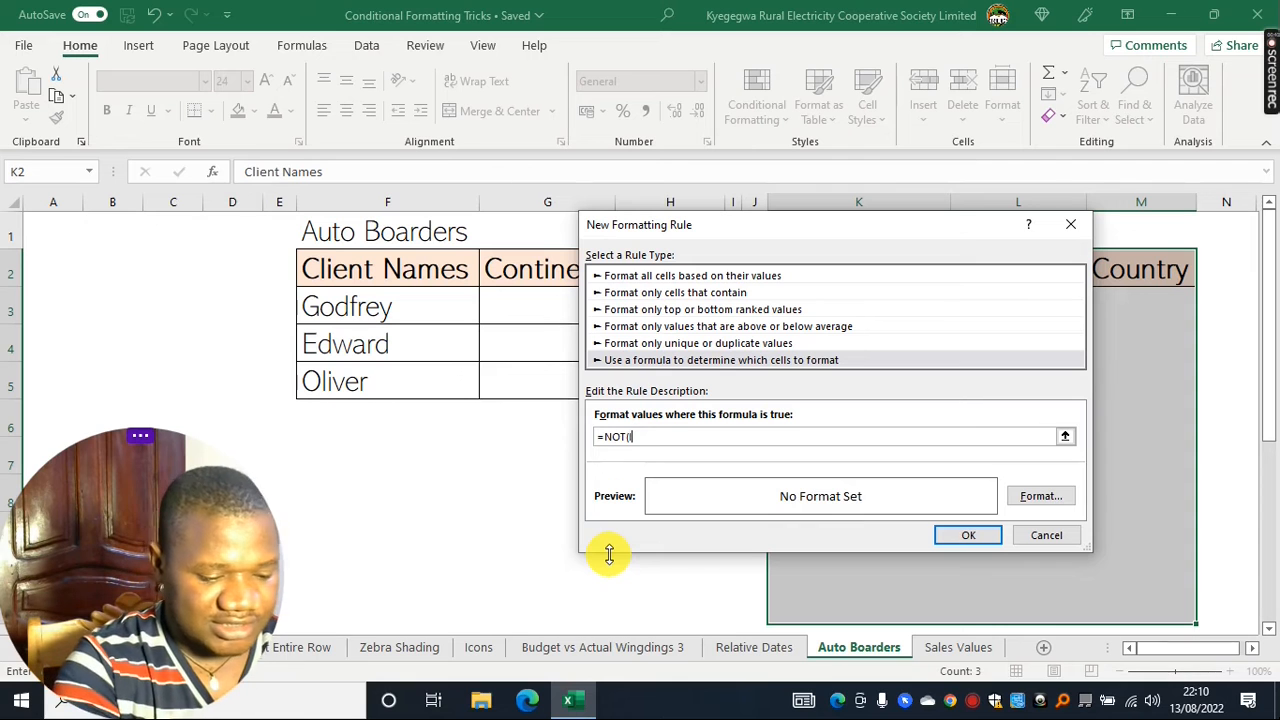
{"action": "type", "text": "SBLANK"}
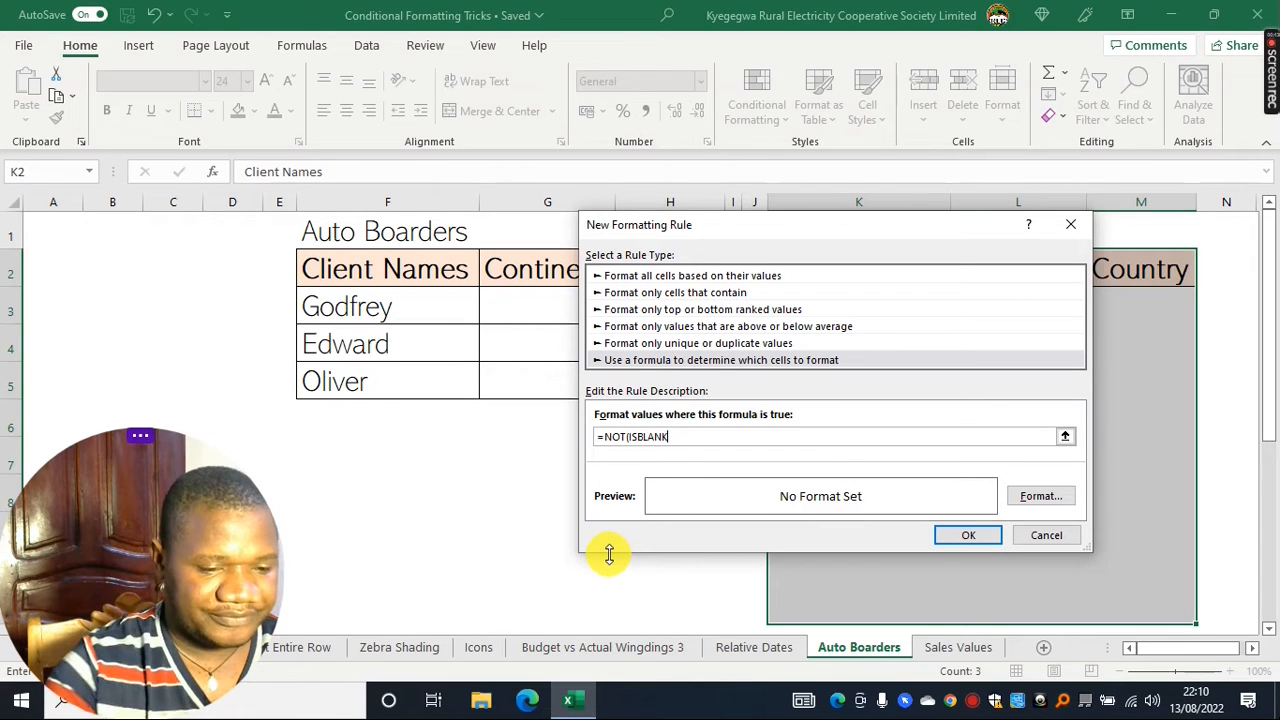
{"action": "type", "text": "("}
{"action": "left_click_drag", "start_coordinate": [734, 231], "coordinate": [727, 355]}
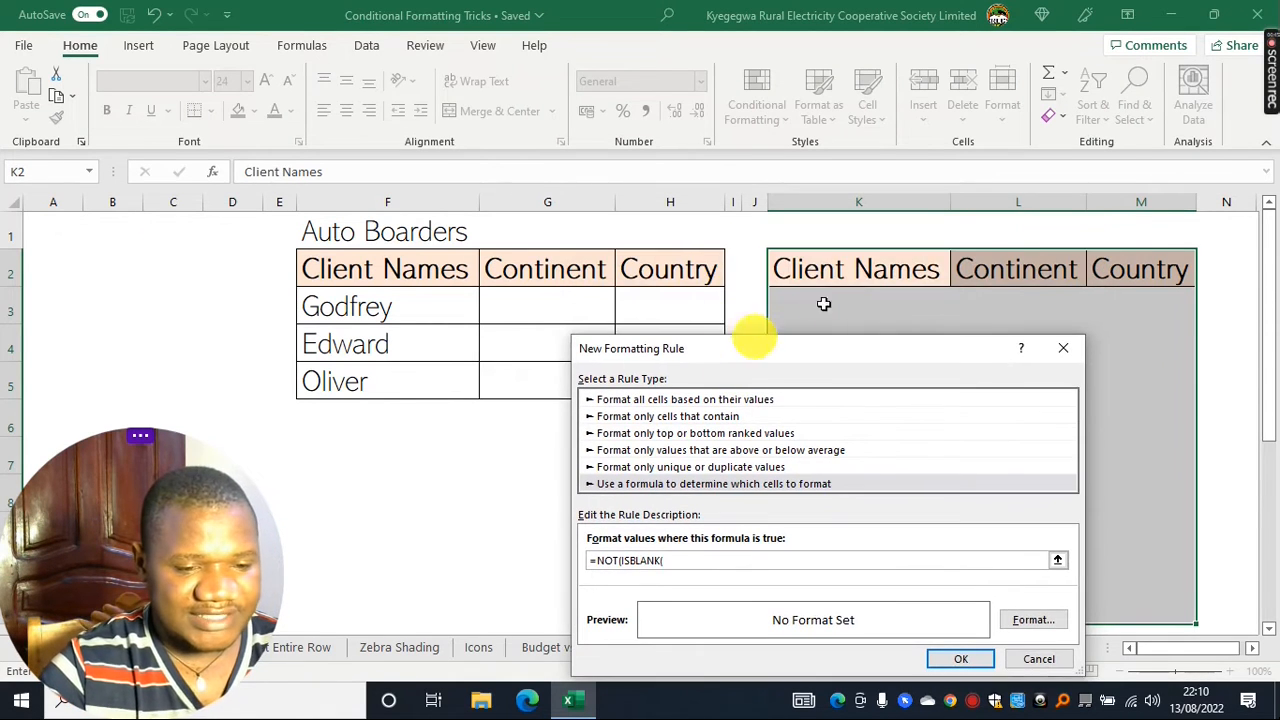
{"action": "left_click", "coordinate": [823, 268]}
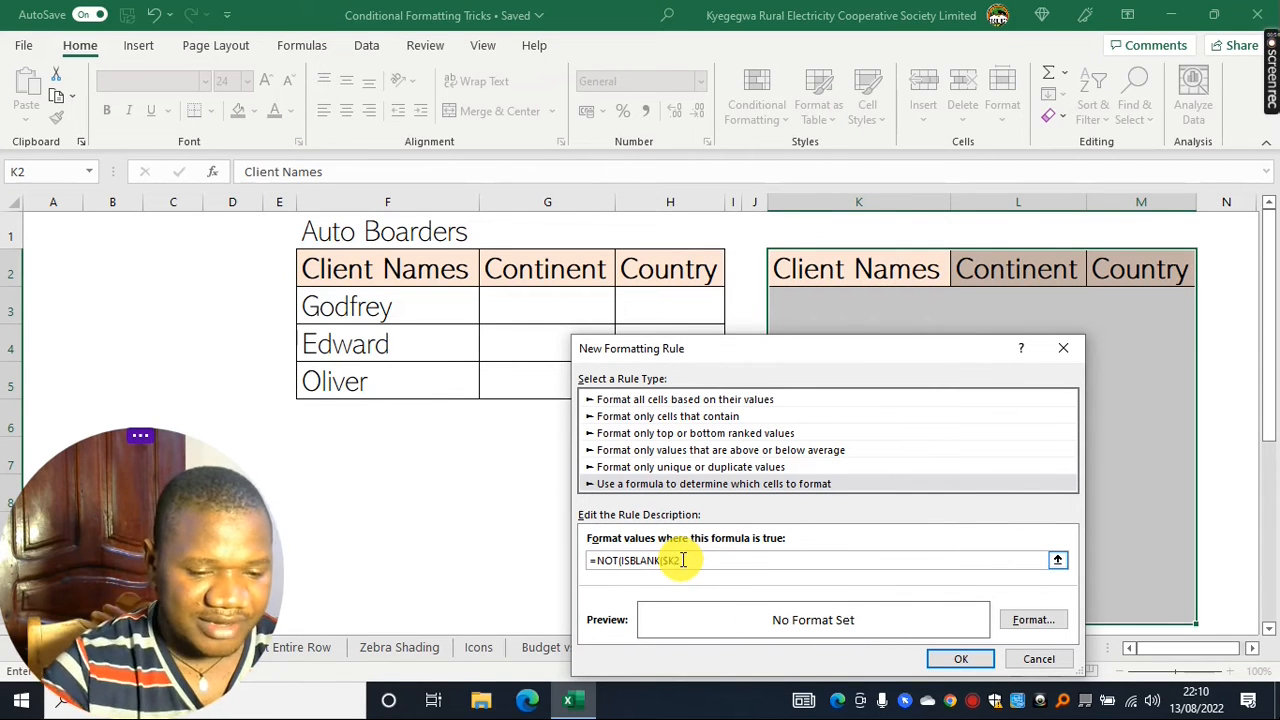
{"action": "type", "text": "))"}
Set an outline border as the format for non-blank client rows and apply the rule.
{"action": "left_click", "coordinate": [1038, 628]}
{"action": "left_click_drag", "start_coordinate": [743, 209], "coordinate": [732, 136]}
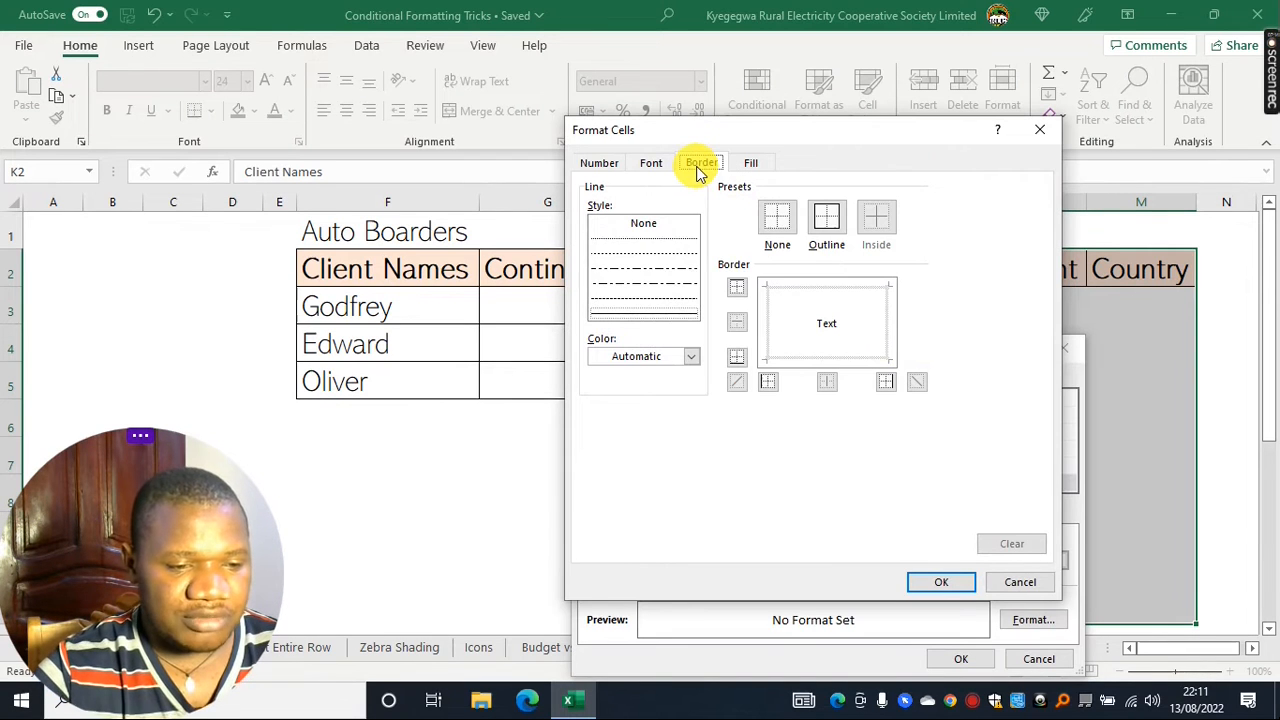
{"action": "left_click", "coordinate": [835, 222]}
{"action": "left_click", "coordinate": [941, 582]}
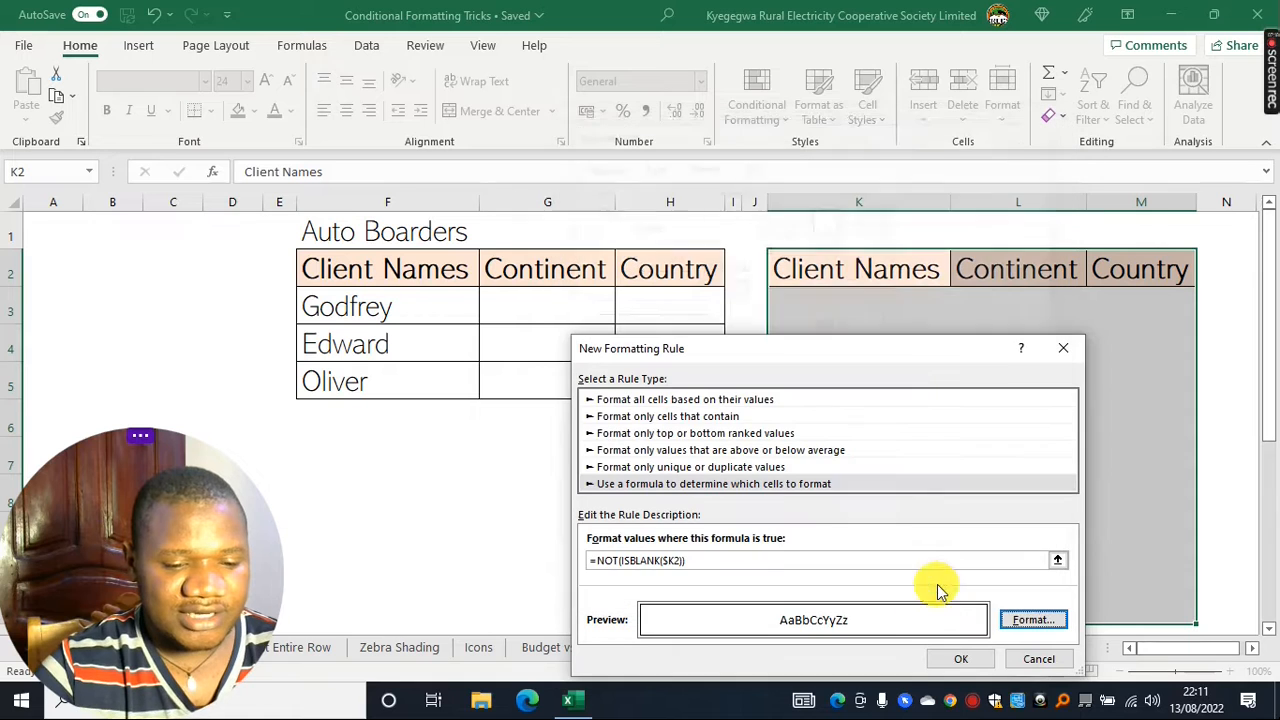
{"action": "left_click", "coordinate": [957, 660]}
Test the automatic borders by entering the first two client names from the first table in cells K3 and K4.
{"action": "left_click", "coordinate": [821, 311]}
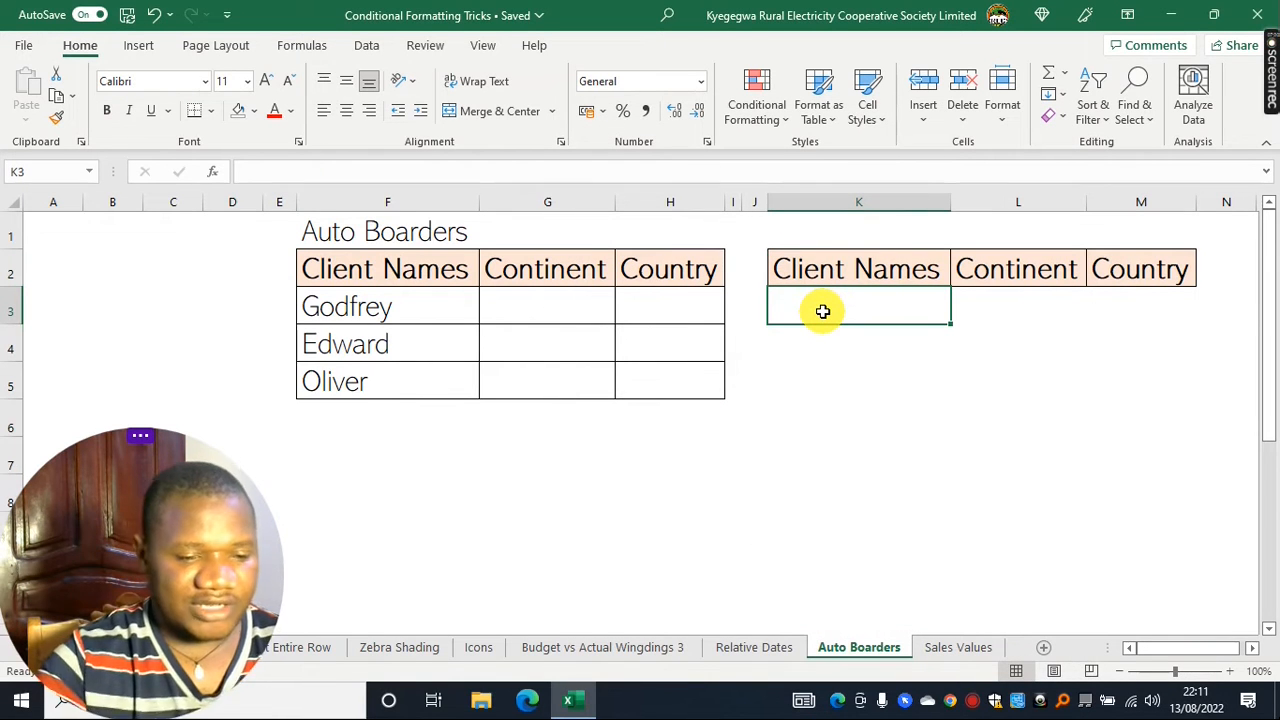
{"action": "type", "text": "God"}
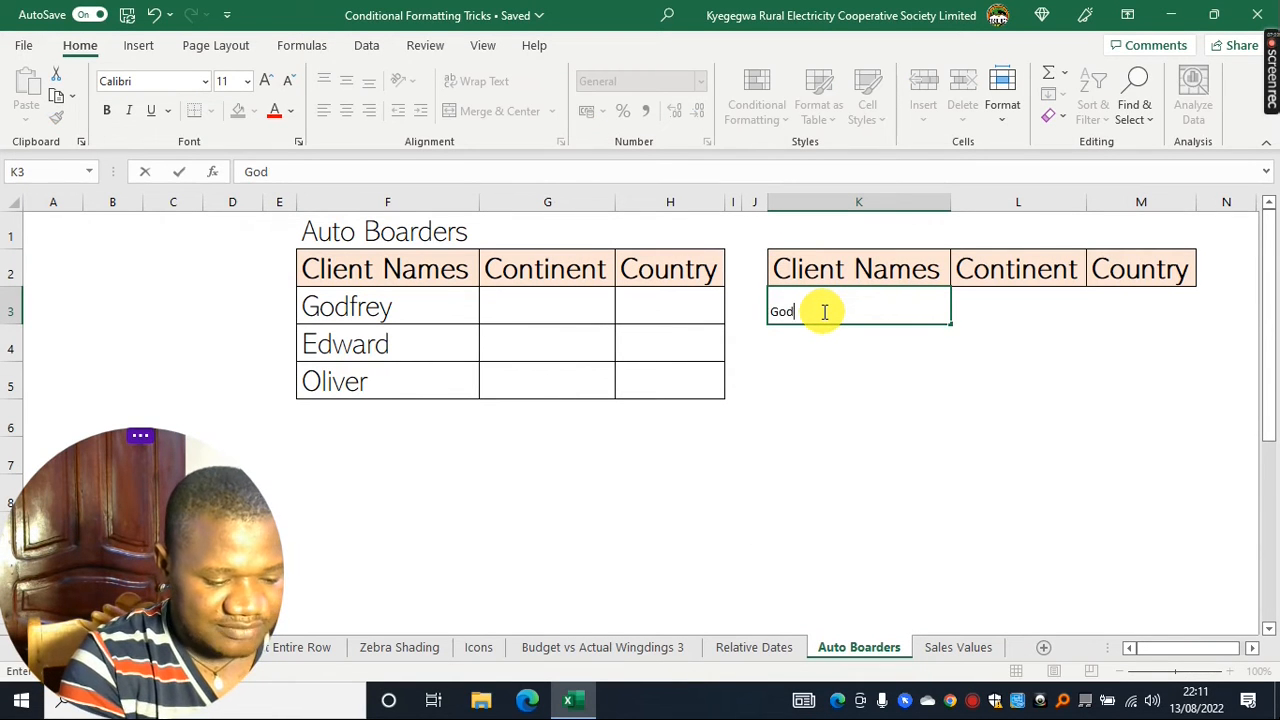
{"action": "type", "text": "frey"}
{"action": "key", "text": "Return"}
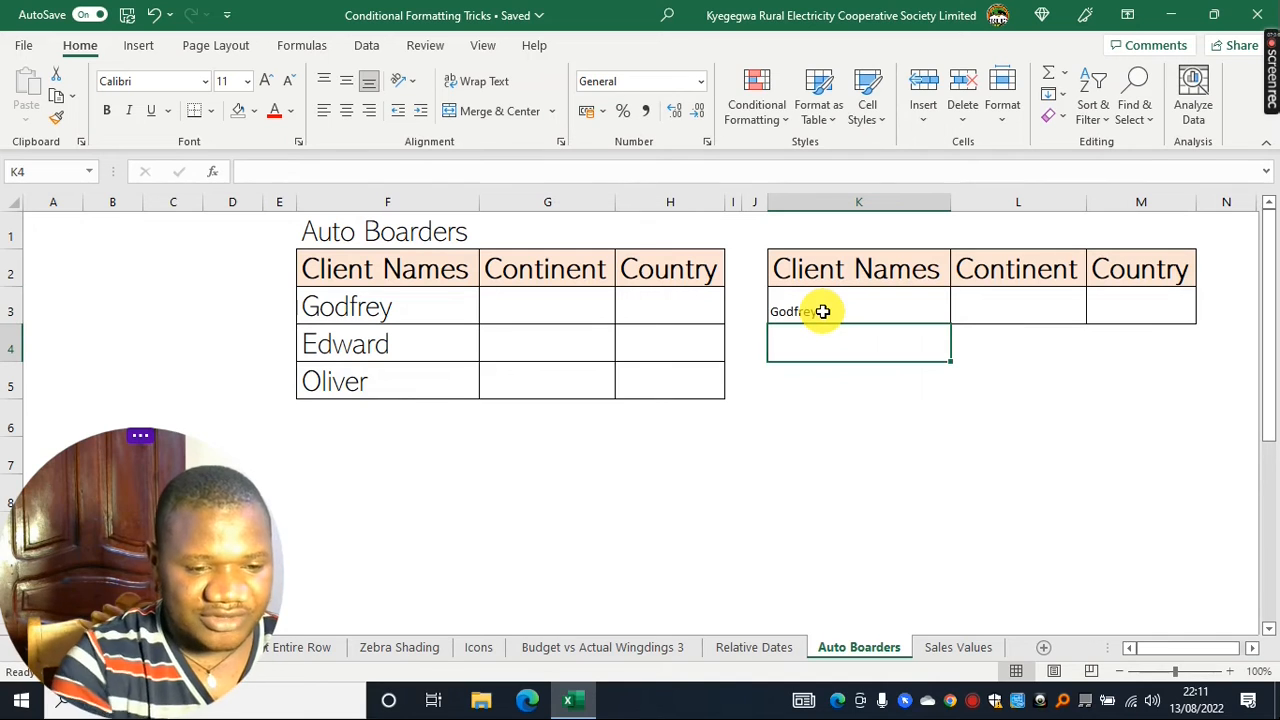
{"action": "type", "text": "E"}
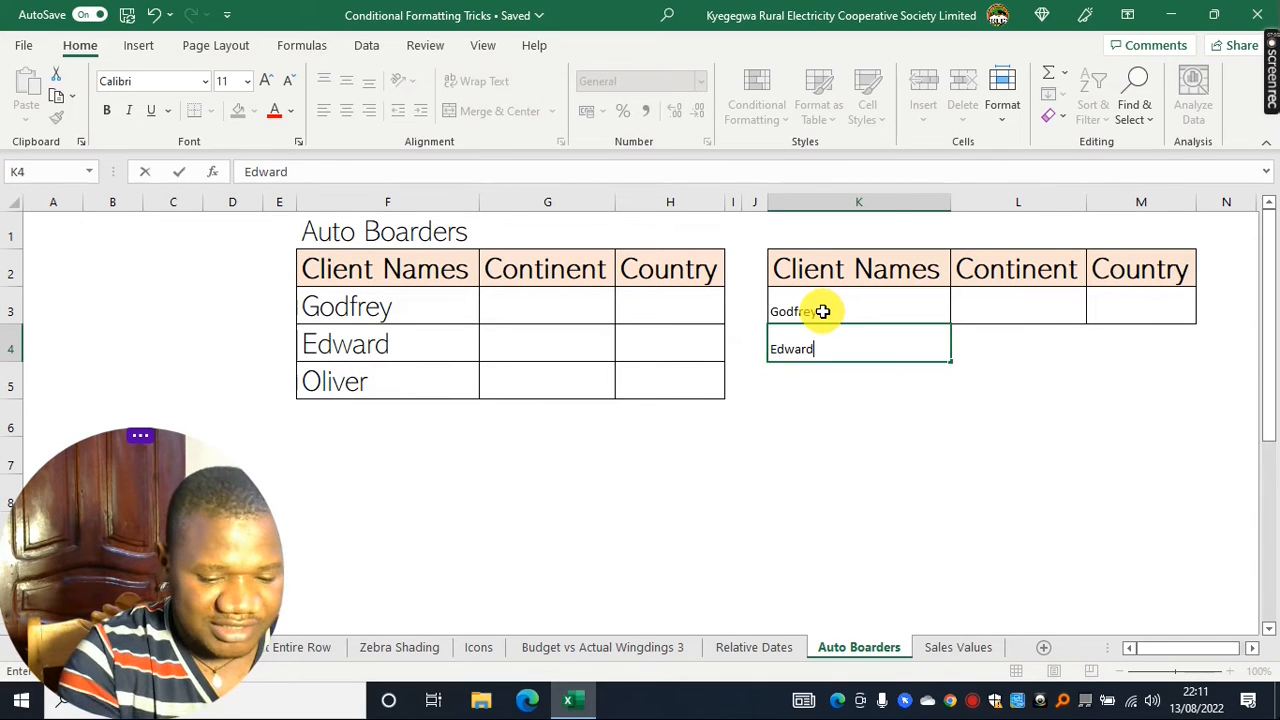
{"action": "type", "text": "dward"}
{"action": "key", "text": "Return"}
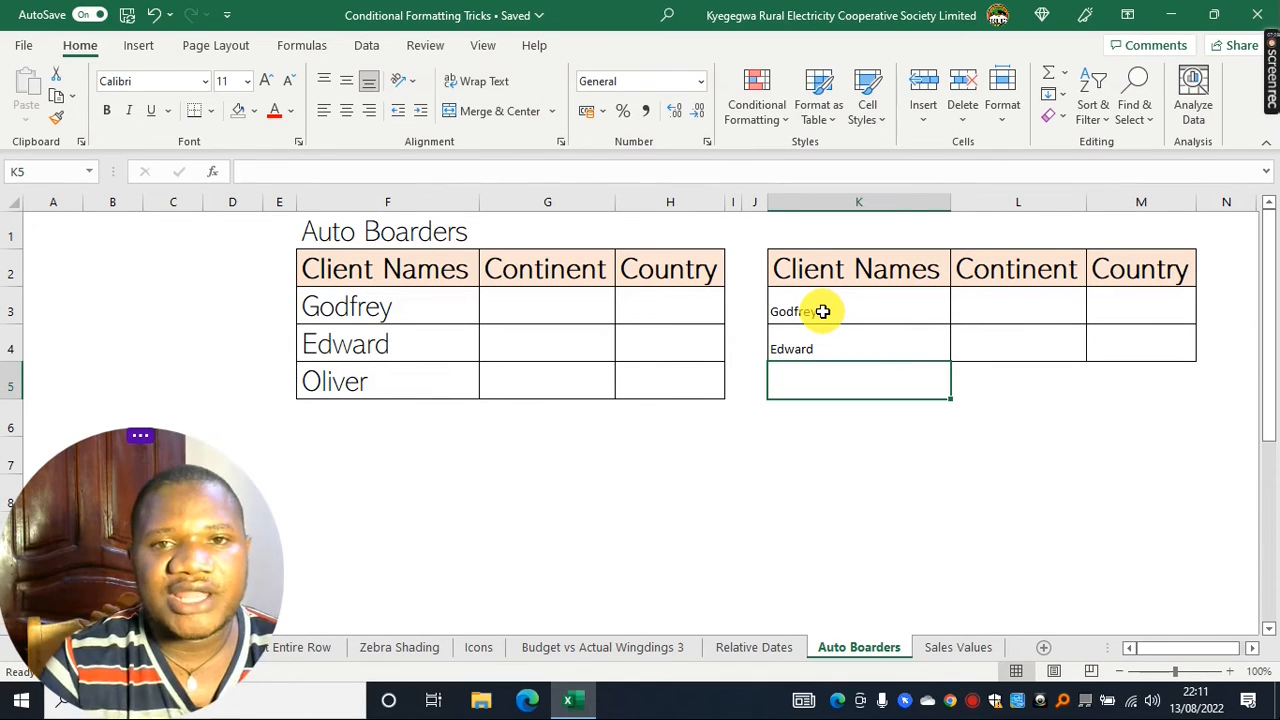